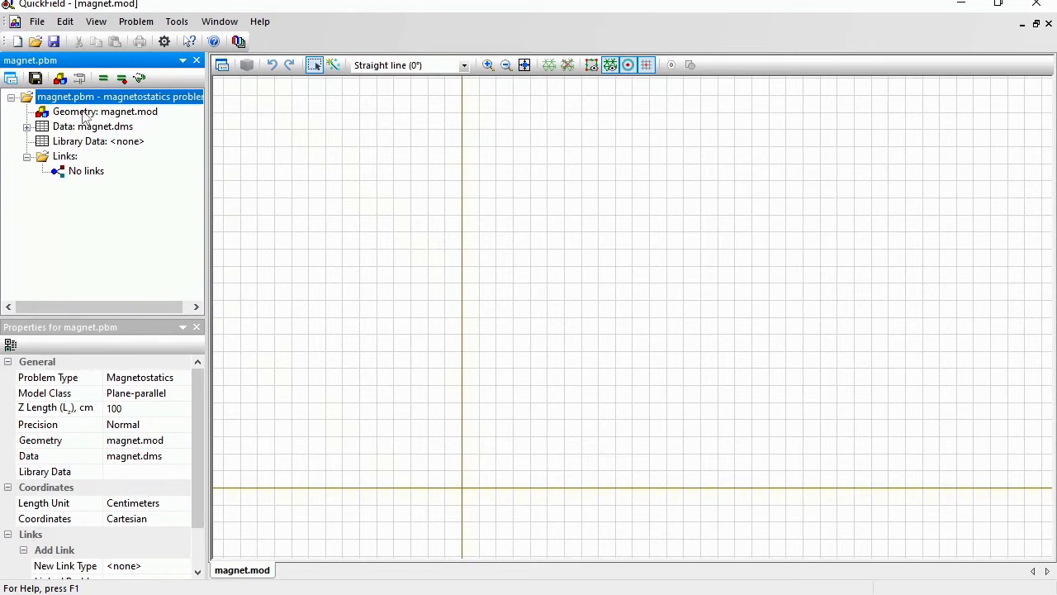
Step: Insert a rectangle 40 cm wide and 10 cm high, centred on the origin of the geometry model
click(405, 142)
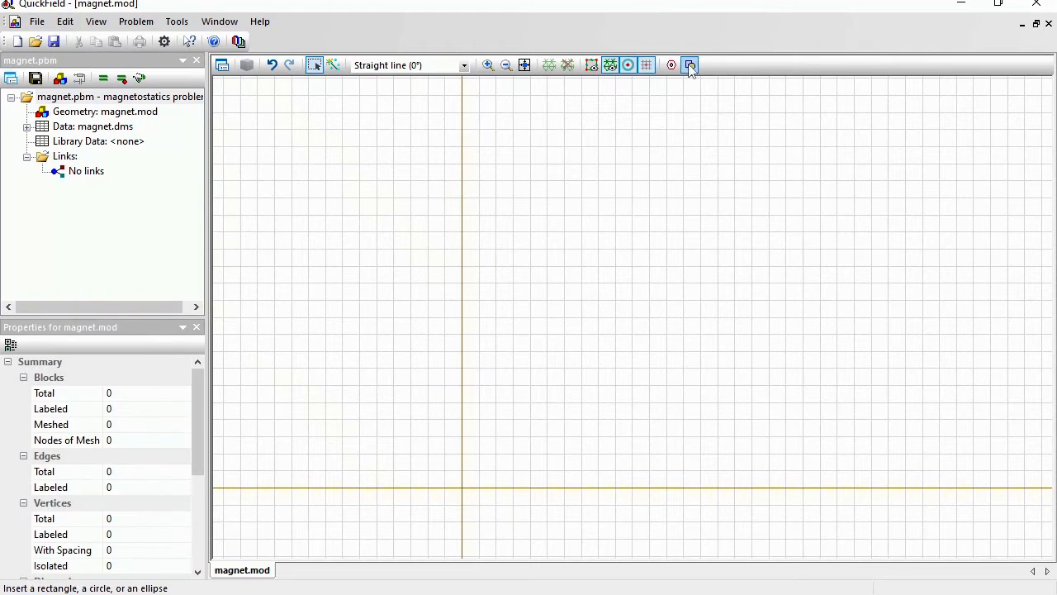
click(691, 66)
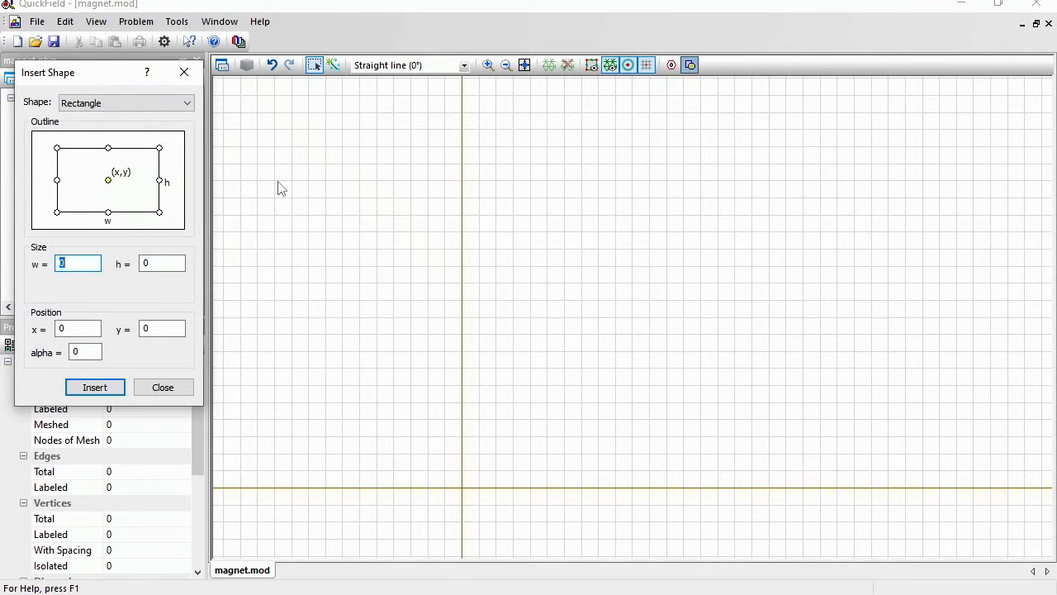
text(40)
key(Tab)
text(10)
click(99, 389)
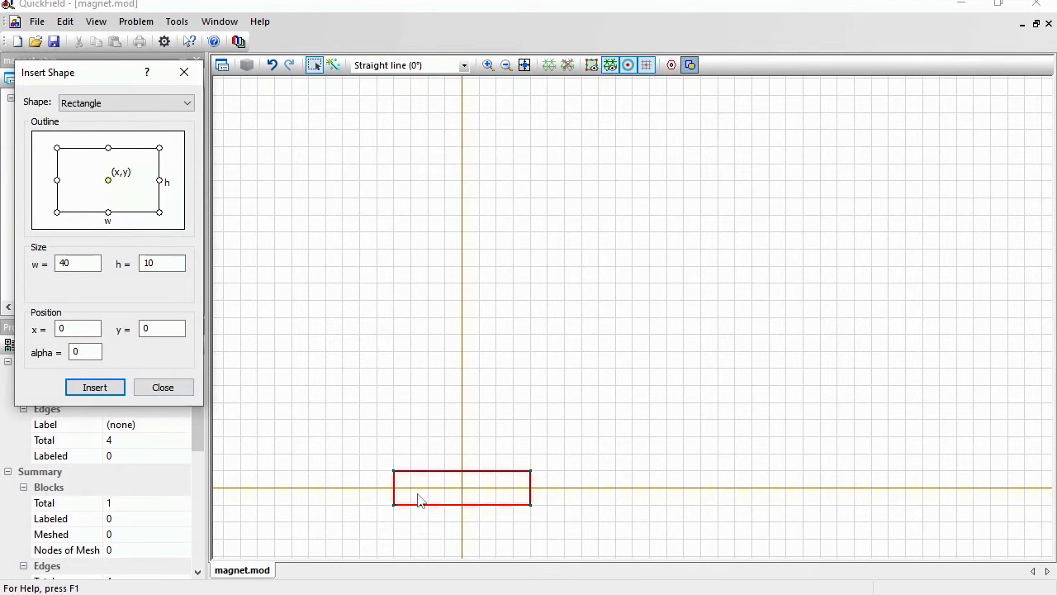
Step: Insert a 10 by 10 cm rectangle with its lower-left corner at x = -20, y = 5
double_click(89, 264)
text(10)
click(57, 212)
double_click(79, 328)
text(-20)
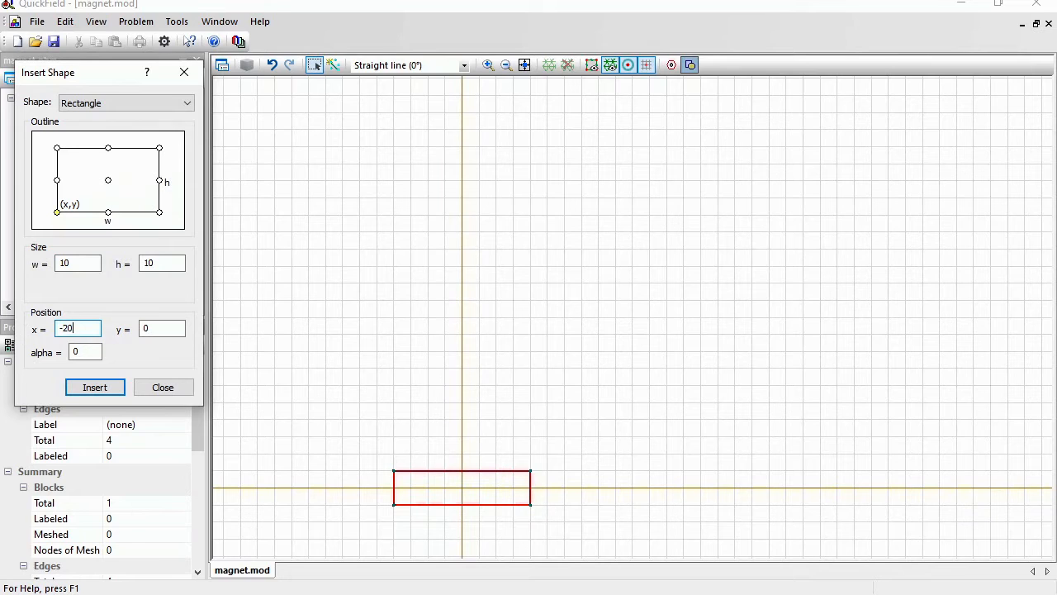
double_click(146, 329)
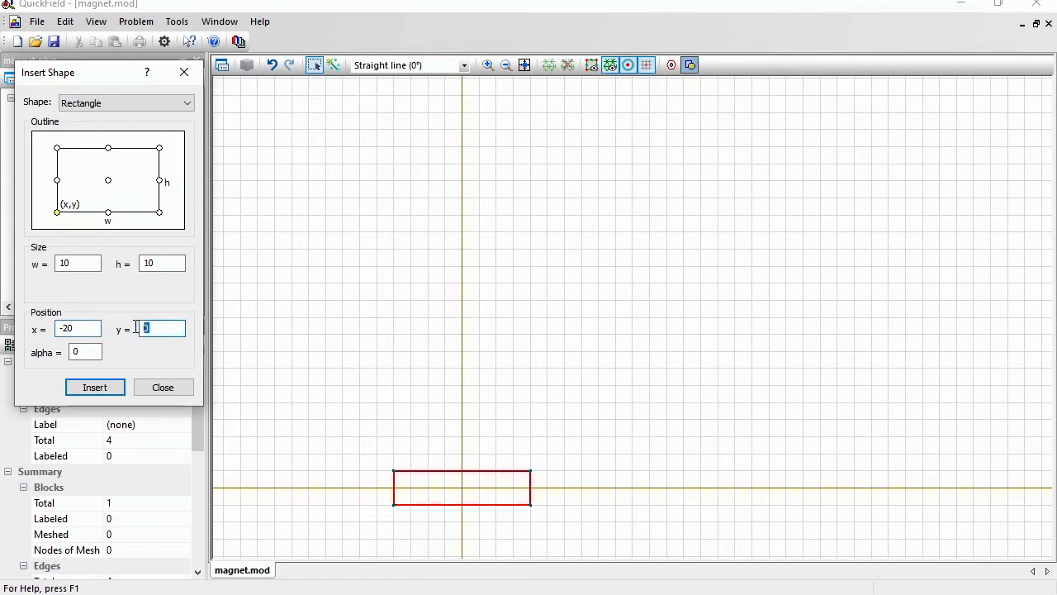
text(5)
click(104, 390)
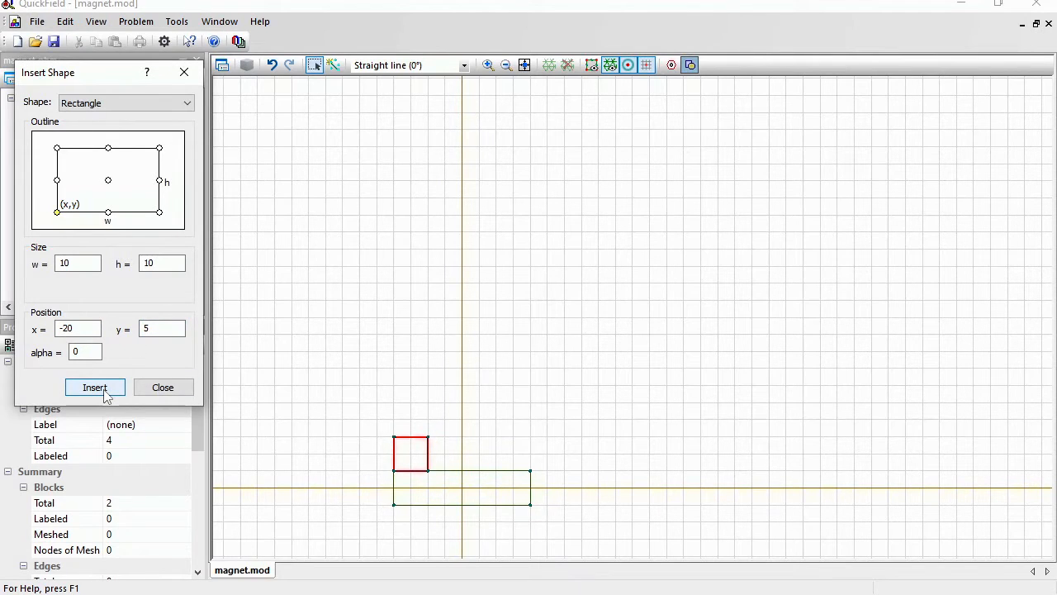
Step: Insert a second 10 by 10 cm rectangle with its lower-left corner at x = 10, y = 5
click(67, 328)
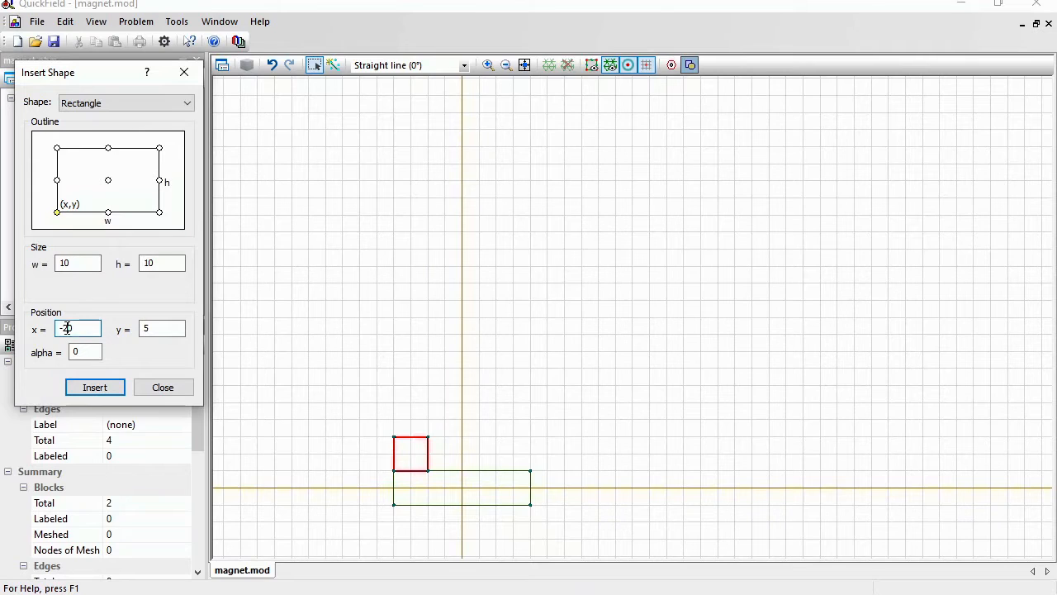
click(103, 390)
click(149, 327)
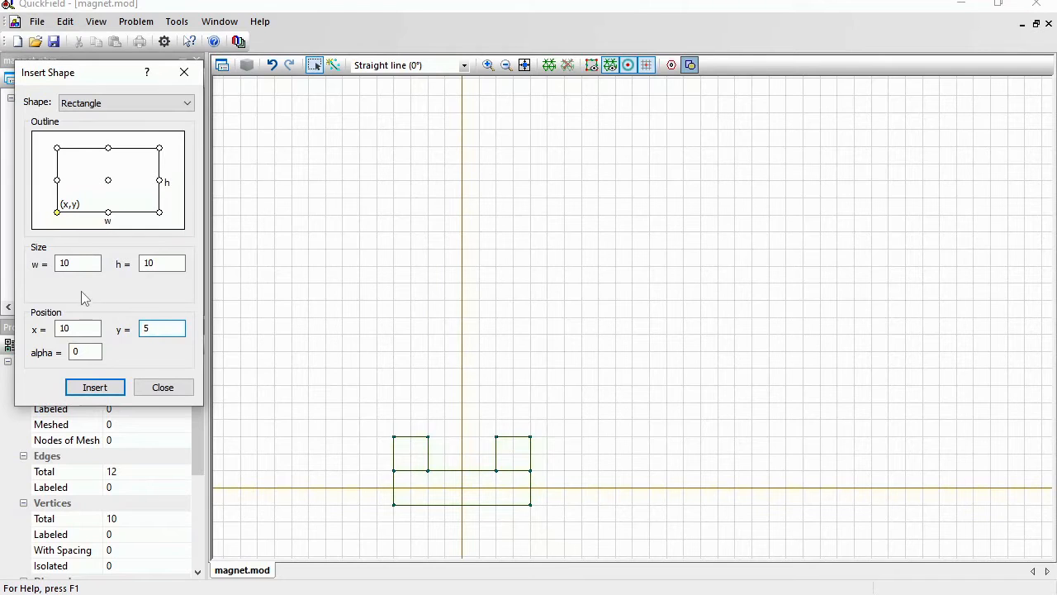
Step: Insert a rectangle 40 cm wide and 20 cm high with its lower-left corner at x = -20, y = 25, and finish inserting shapes
double_click(66, 263)
text(40)
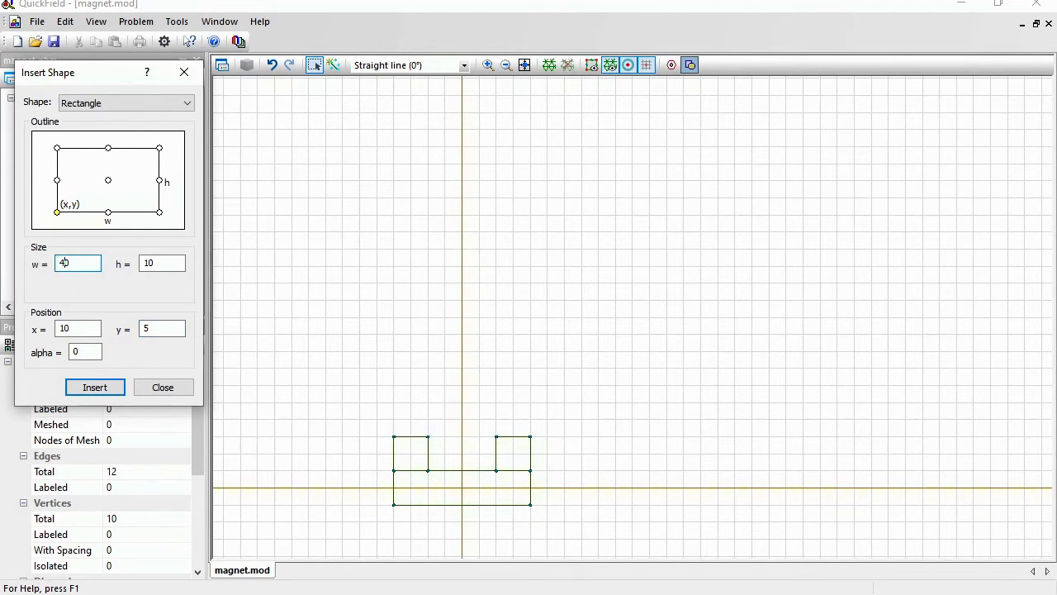
double_click(147, 261)
text(2)
double_click(66, 329)
text(-20)
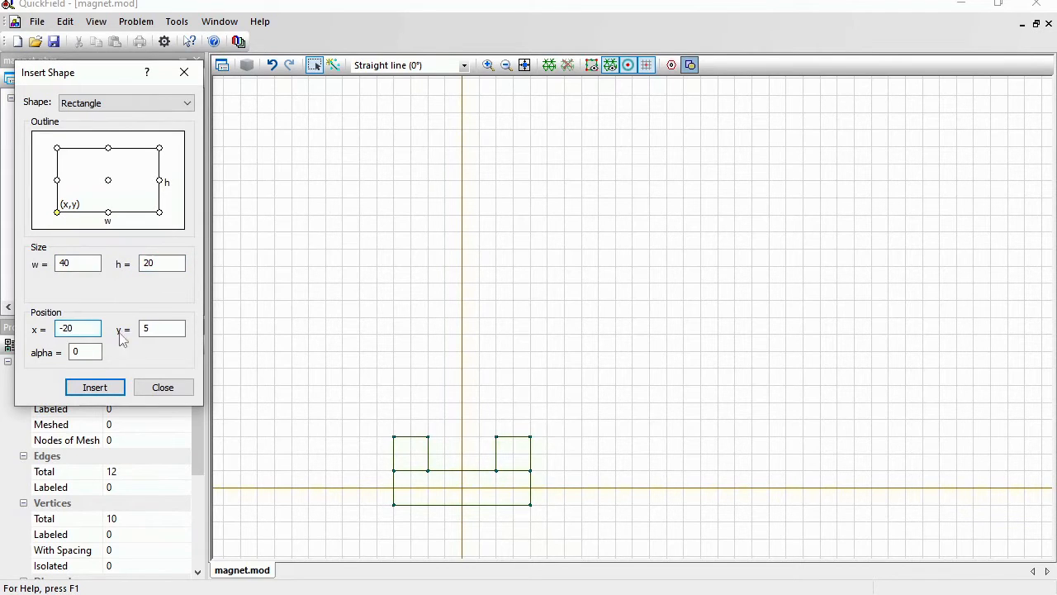
double_click(146, 329)
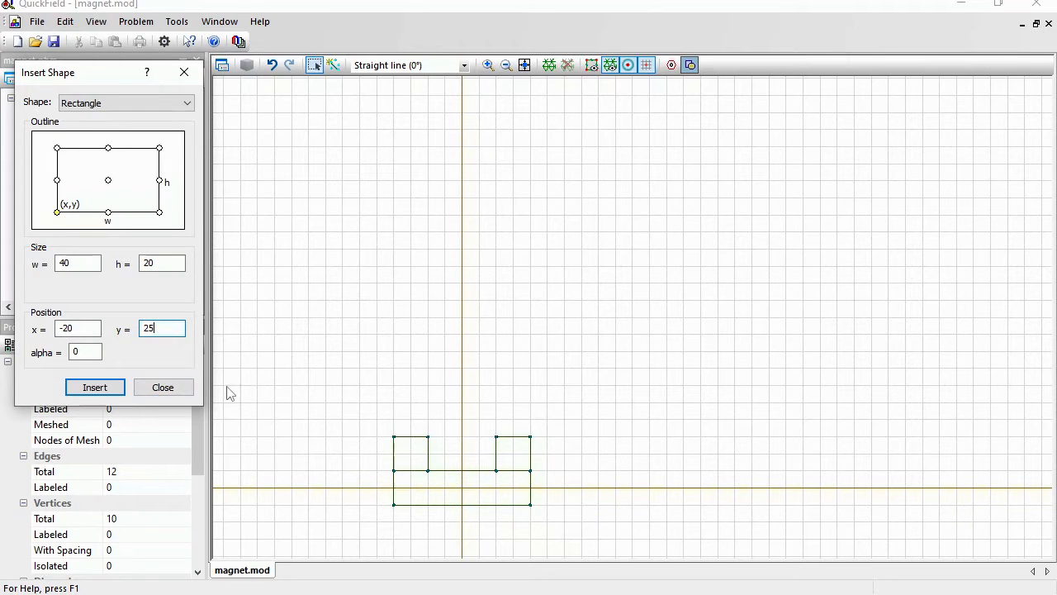
click(90, 390)
click(182, 394)
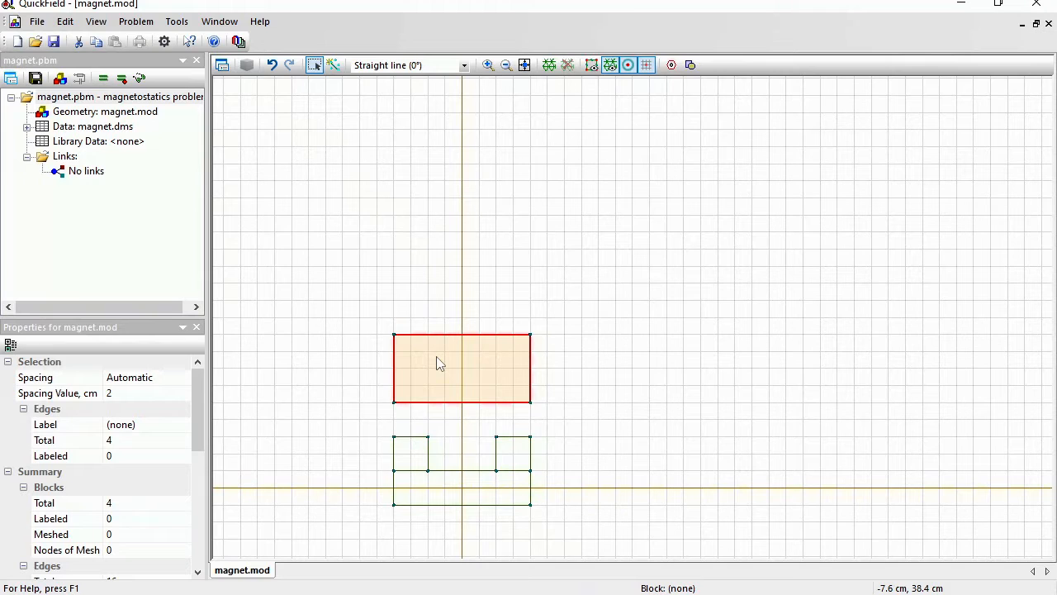
Step: Draw a surrounding circle of 100 cm radius from two half arcs (180°) between the points (-100, 20) and (100, 20)
click(332, 71)
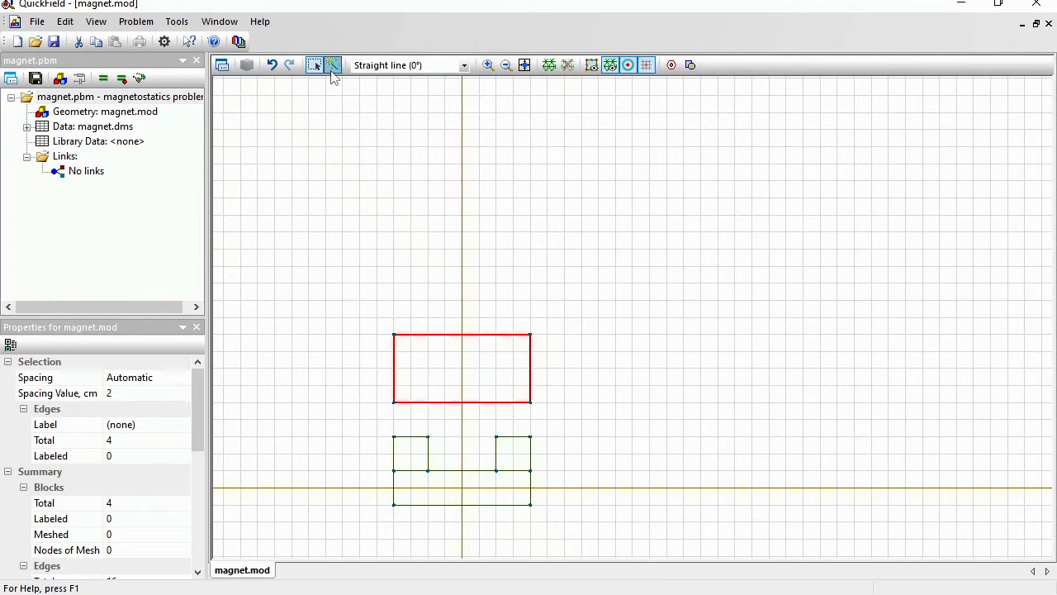
click(465, 66)
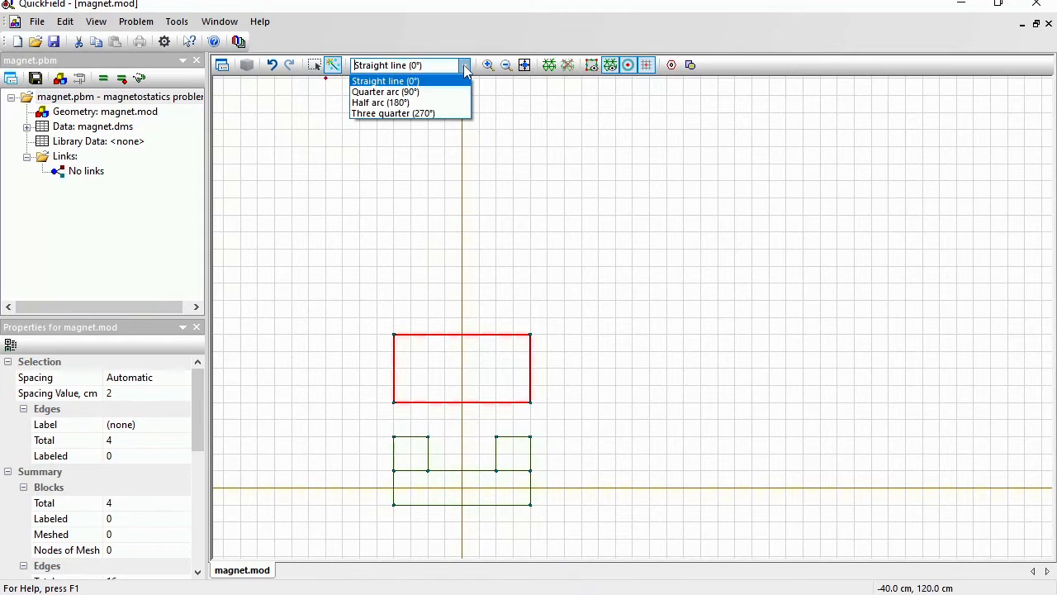
click(405, 102)
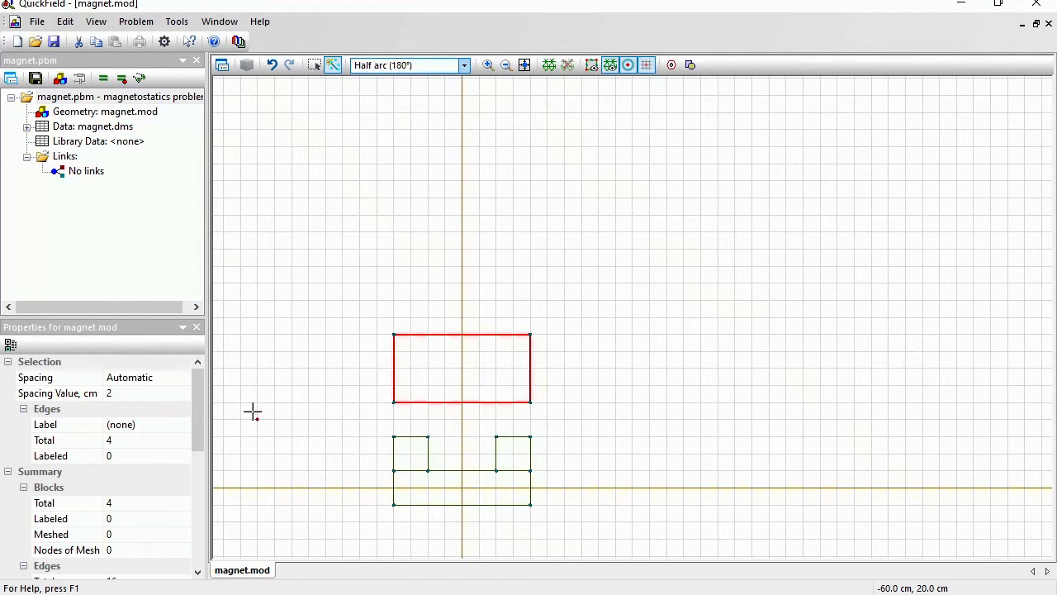
click(506, 67)
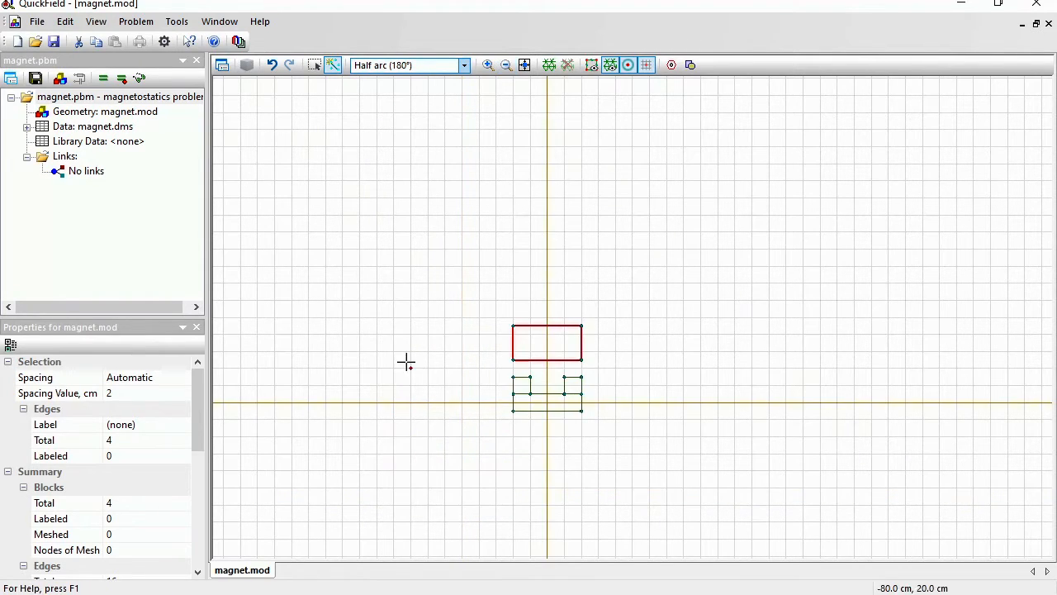
mouse_move(377, 368)
mouse_down()
mouse_move(751, 363)
mouse_move(377, 370)
mouse_up()
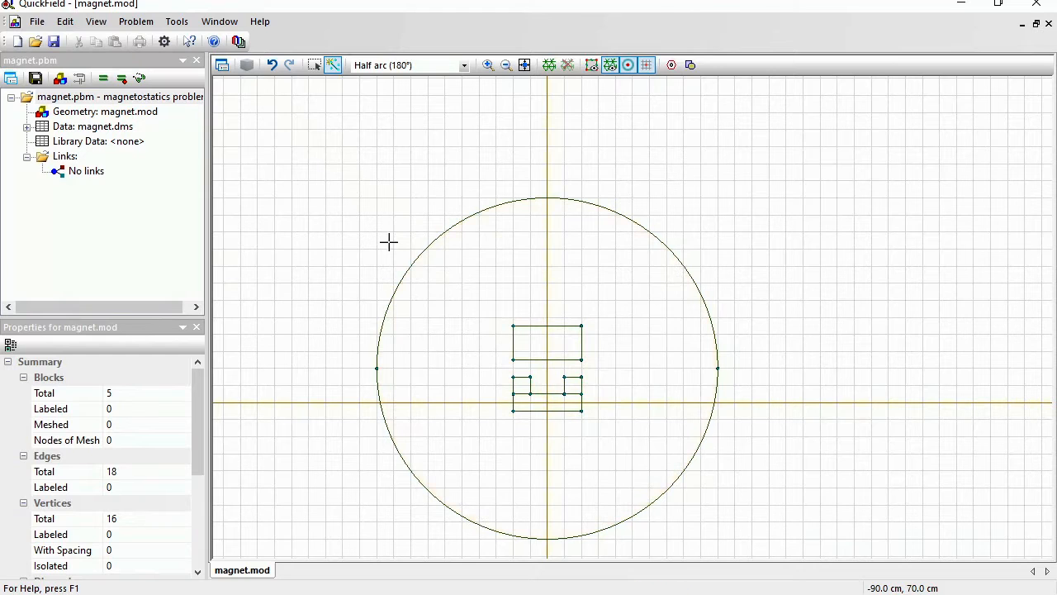
Step: Label the block between the outer circle and the rectangles as air
click(317, 68)
click(587, 295)
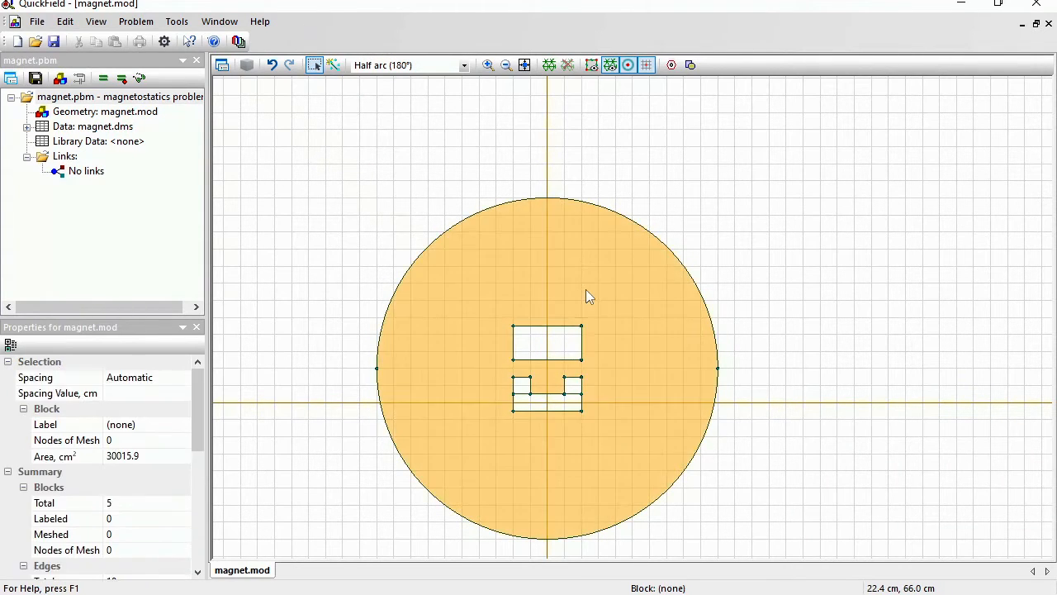
click(149, 425)
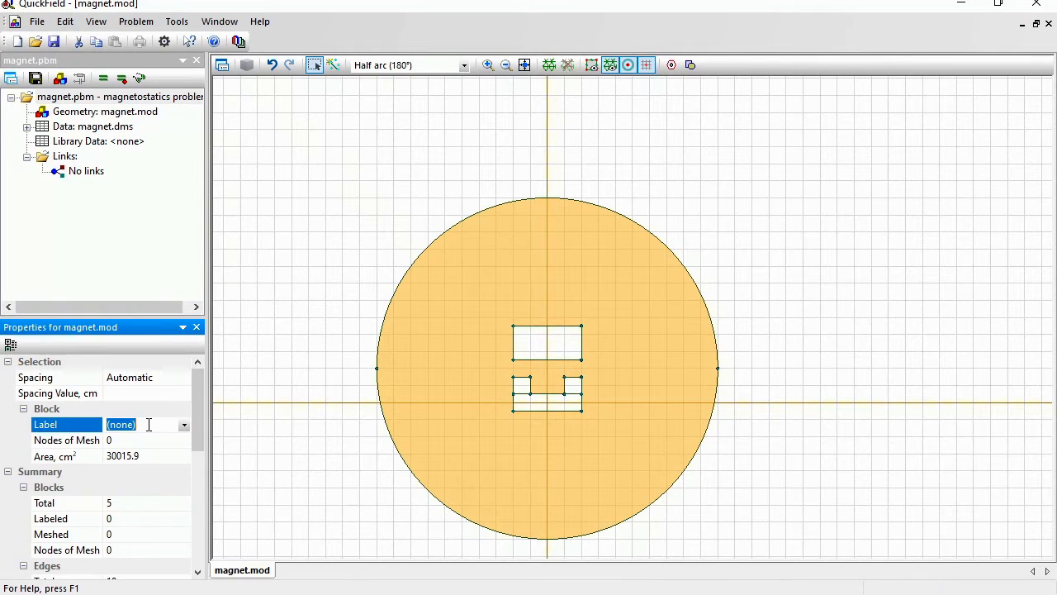
text(air)
key(Return)
Step: Label the 40 by 20 cm upper rectangle block as yoke
click(549, 342)
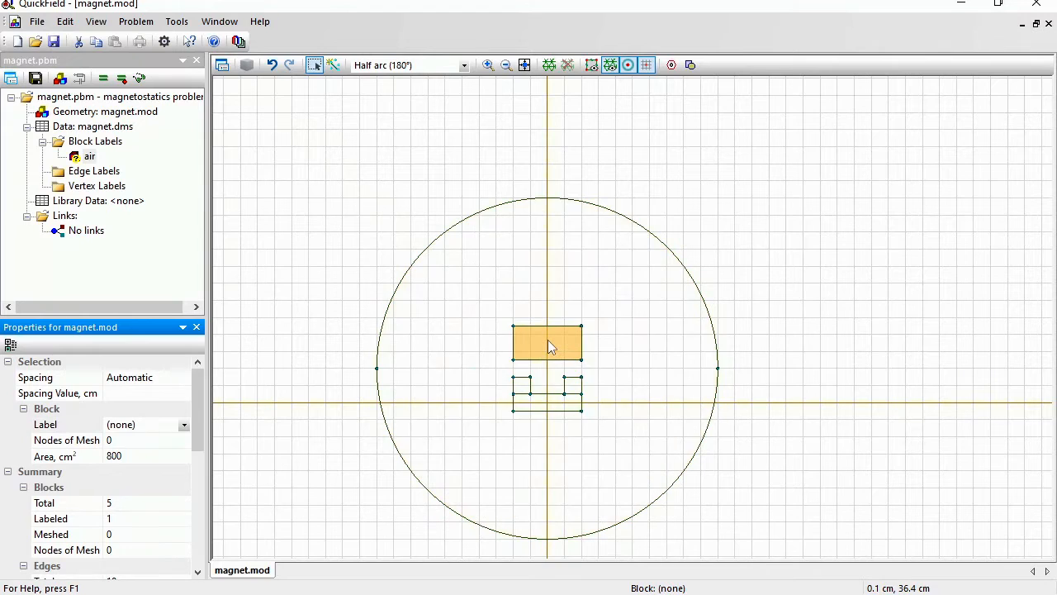
click(153, 424)
text(yo)
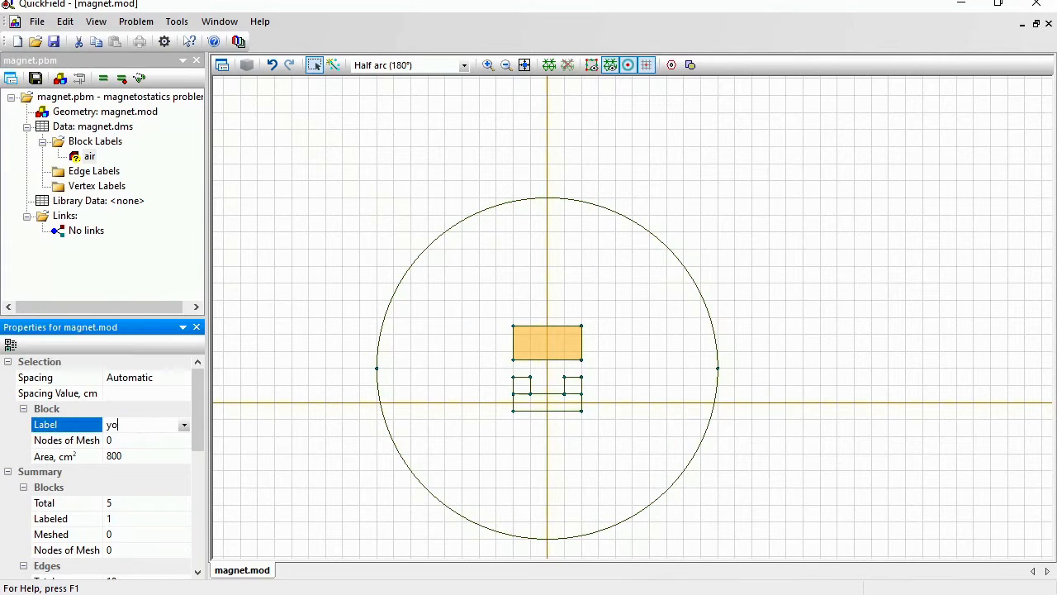
text(ke)
key(Return)
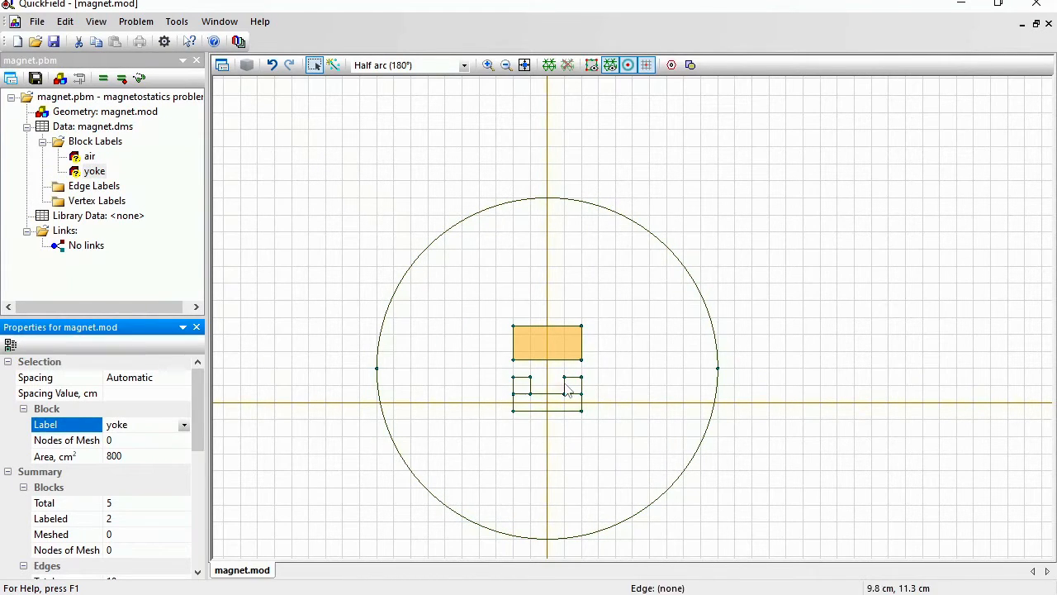
Step: Label the 40 by 10 cm rectangle block at the origin as core
click(558, 407)
click(151, 423)
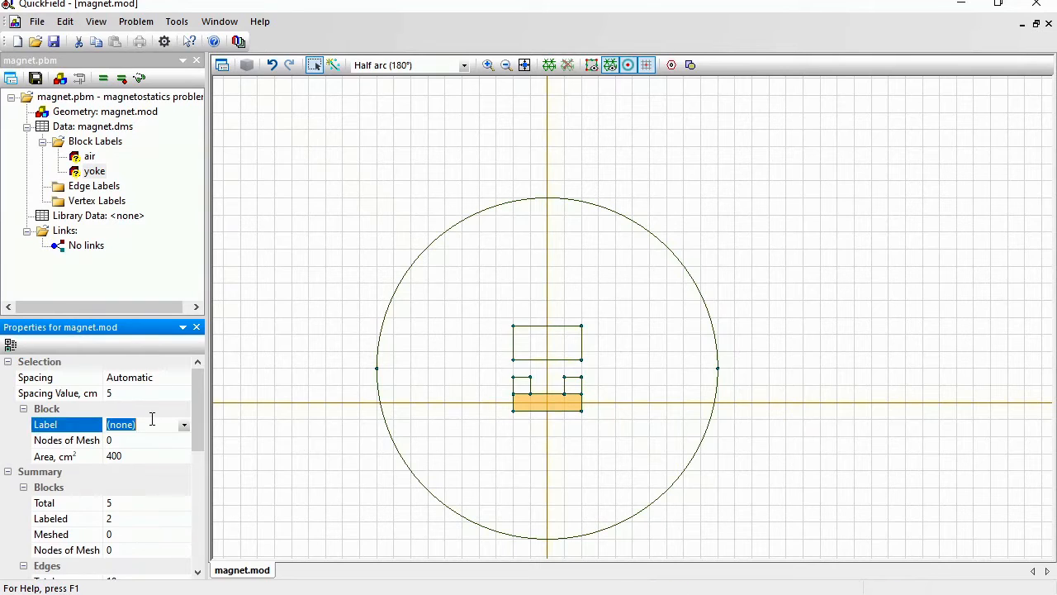
text(core)
key(Return)
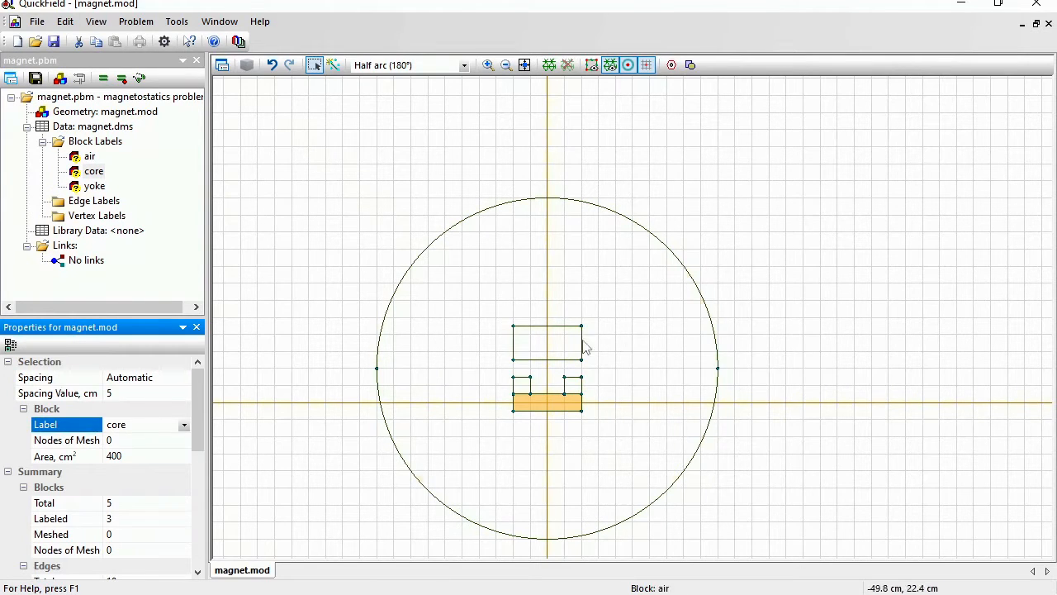
Step: Label the left 10 by 10 cm square block above the core as PM UP
click(524, 388)
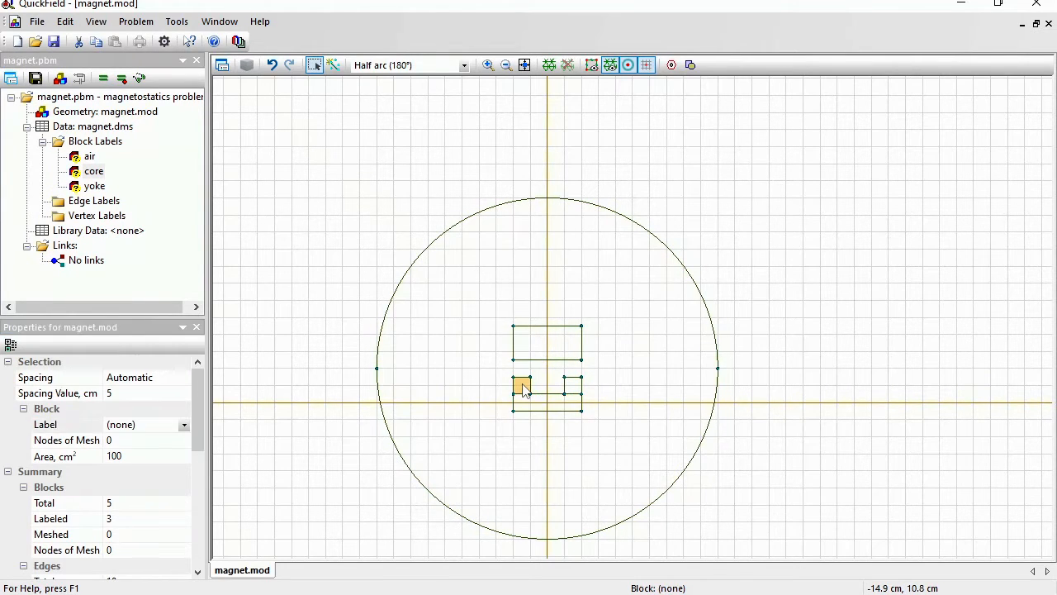
click(159, 424)
text(PM UP)
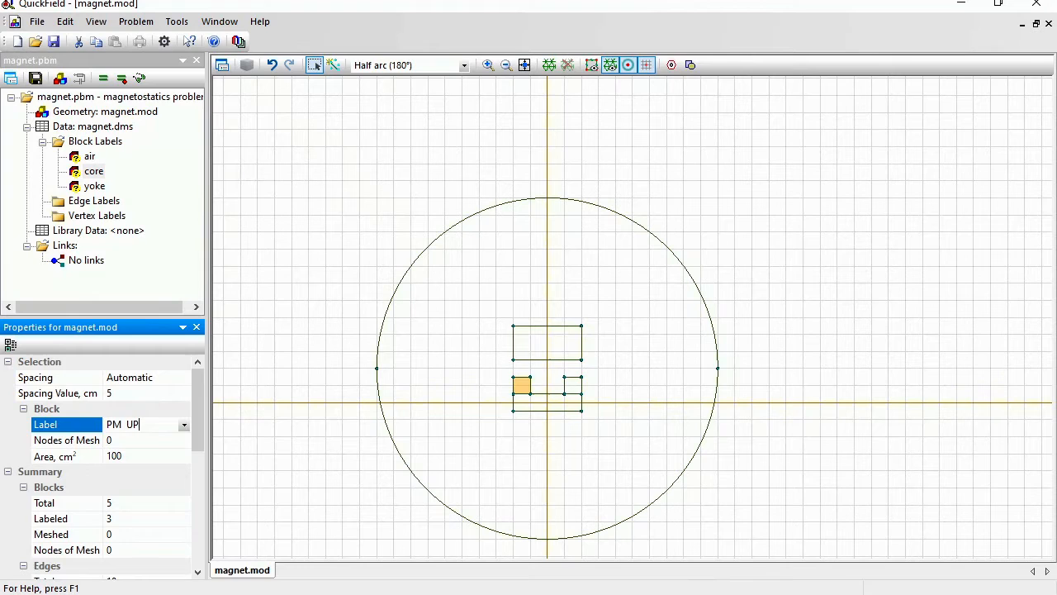
key(Return)
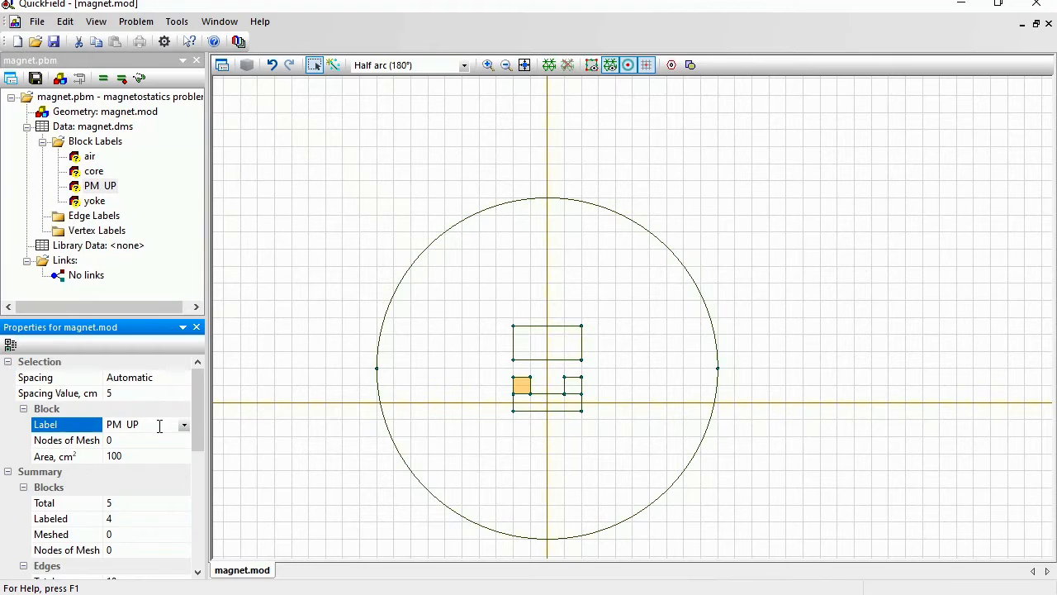
Step: Label the right 10 by 10 cm square block above the core as PM DOWN
click(574, 392)
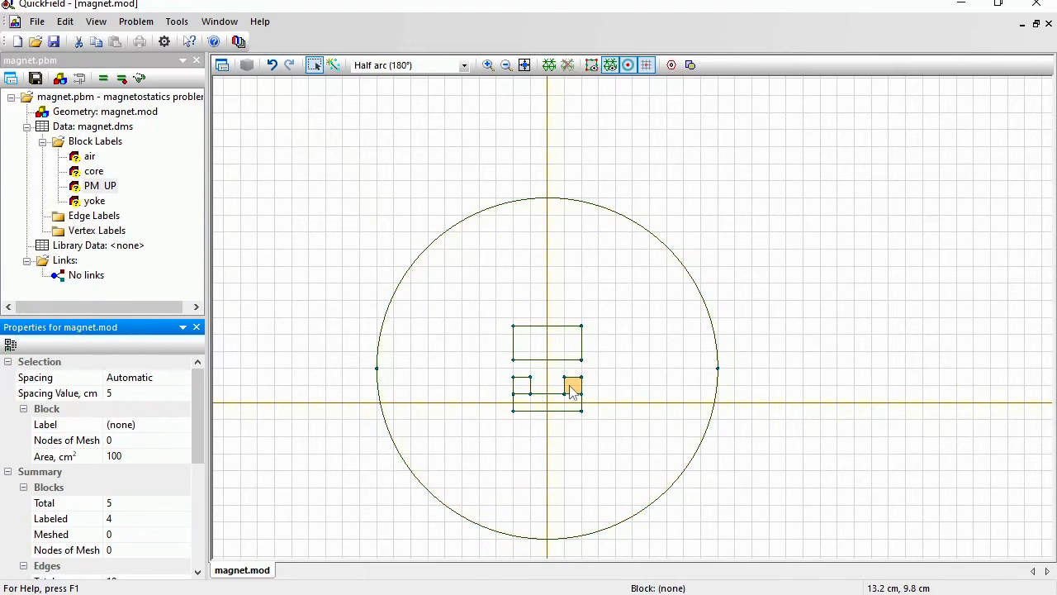
click(162, 426)
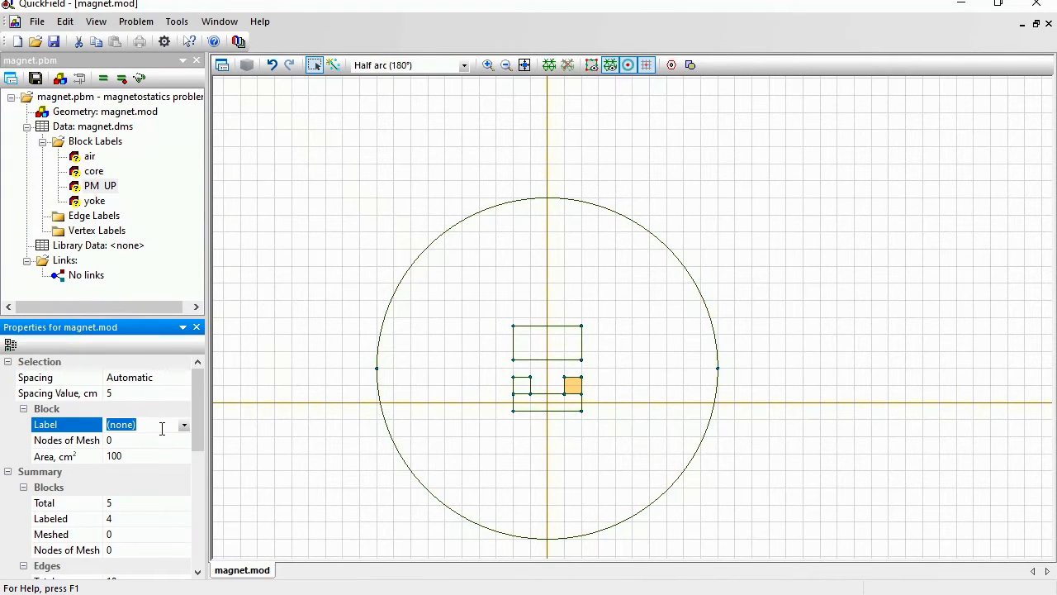
text(PM DOWN)
key(Return)
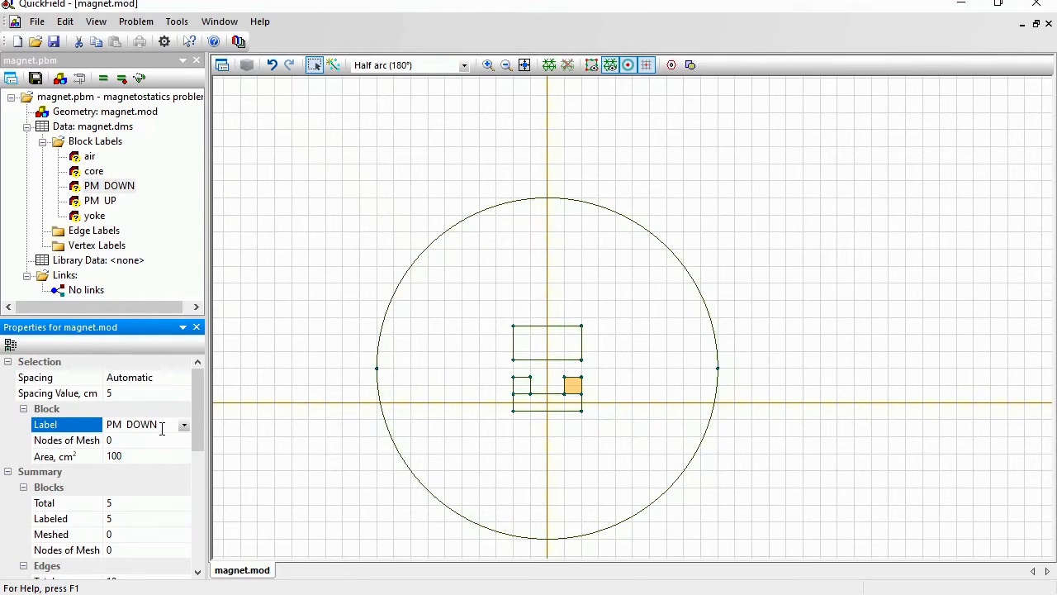
Step: Assign the edge label external to both half arcs of the outer circle
click(571, 205)
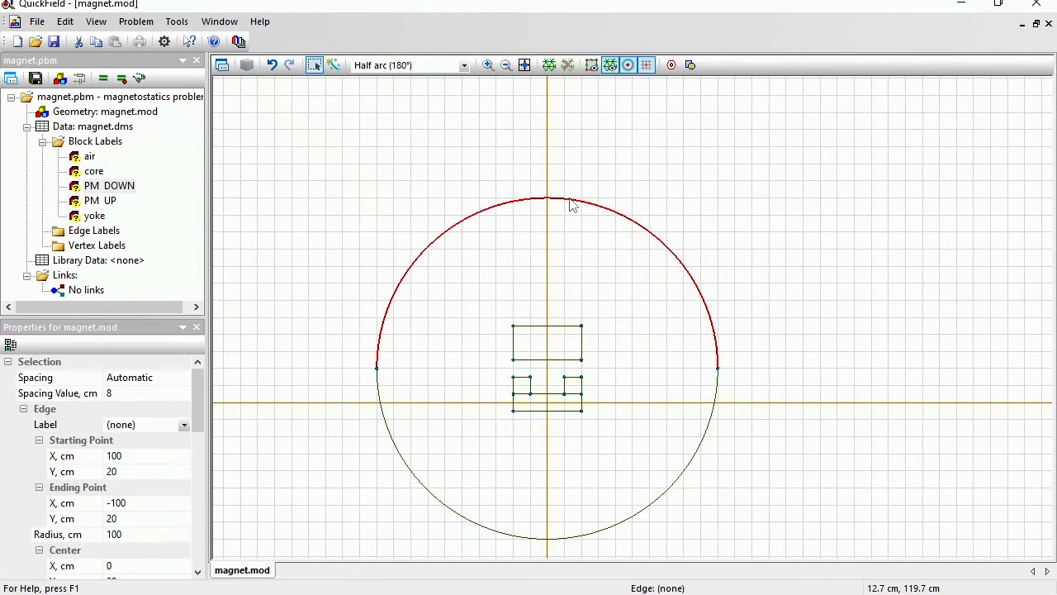
ctrl+click(379, 385)
ctrl+click(378, 383)
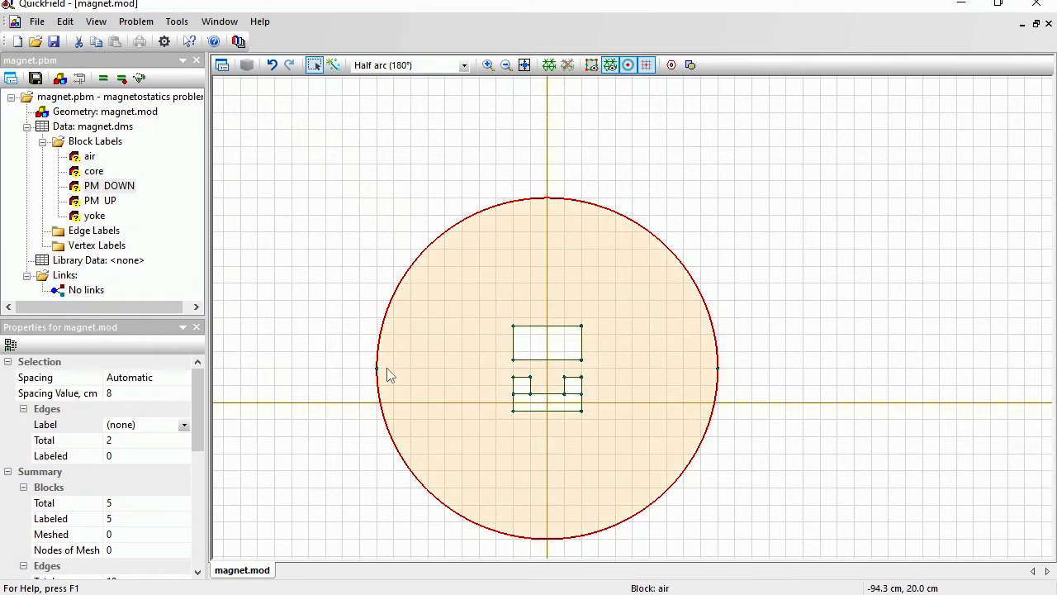
click(148, 425)
text(external)
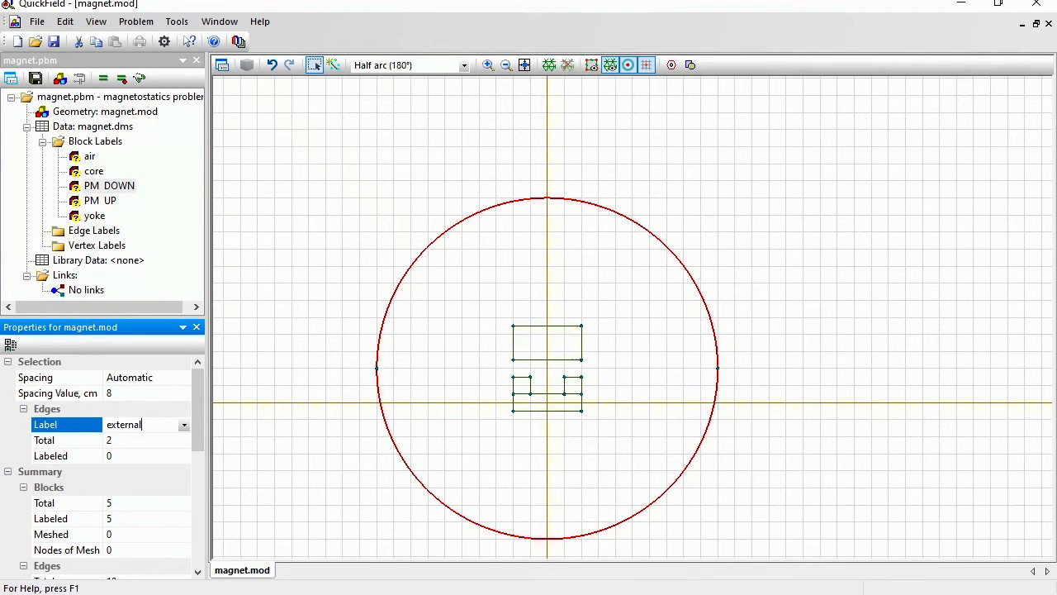
key(Return)
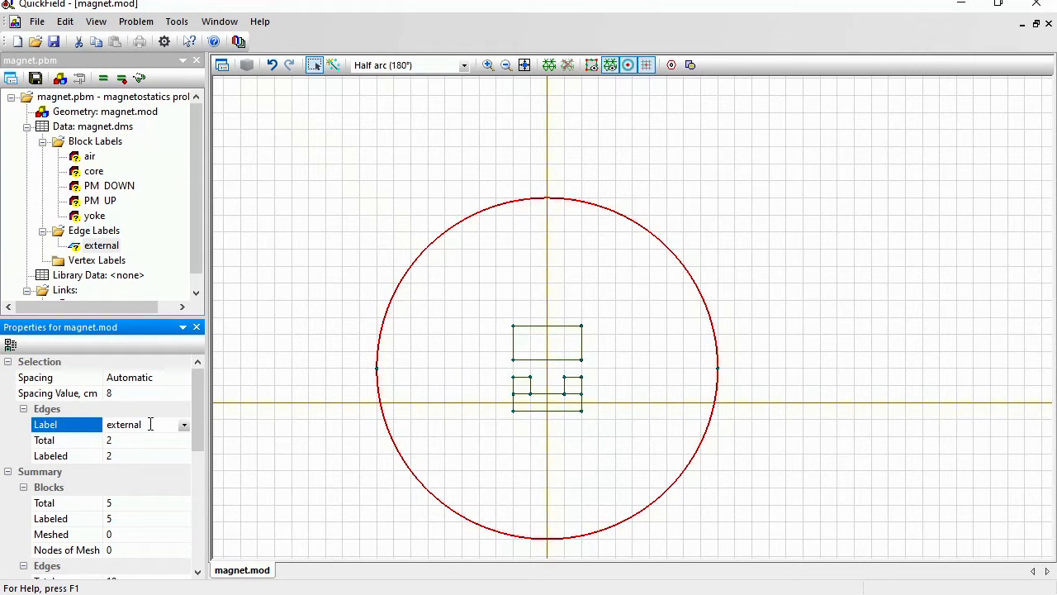
Step: Set the relative permeability of the air block label to 1
click(90, 157)
double_click(89, 157)
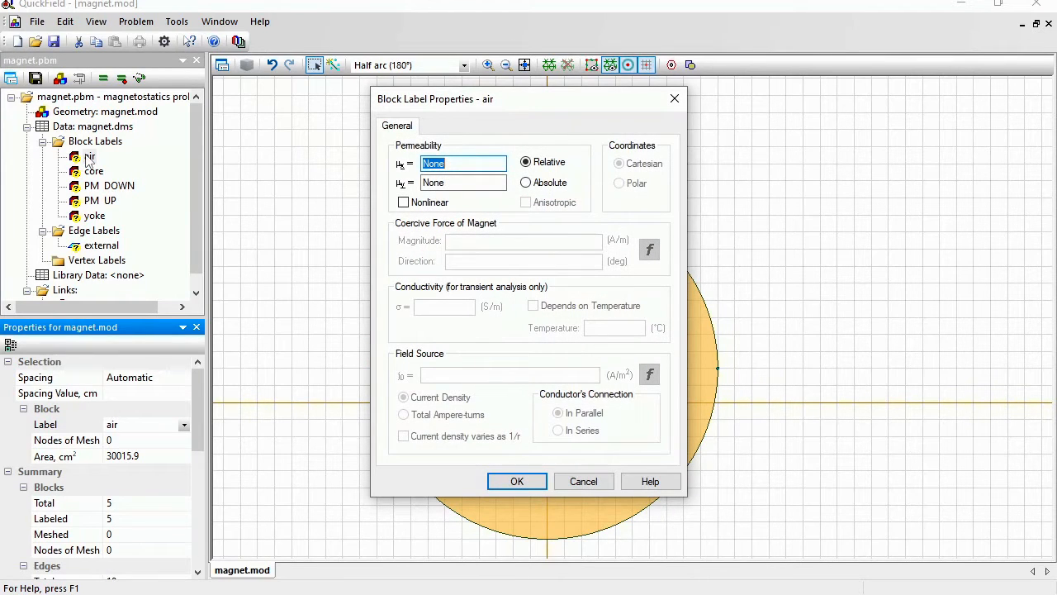
text(1)
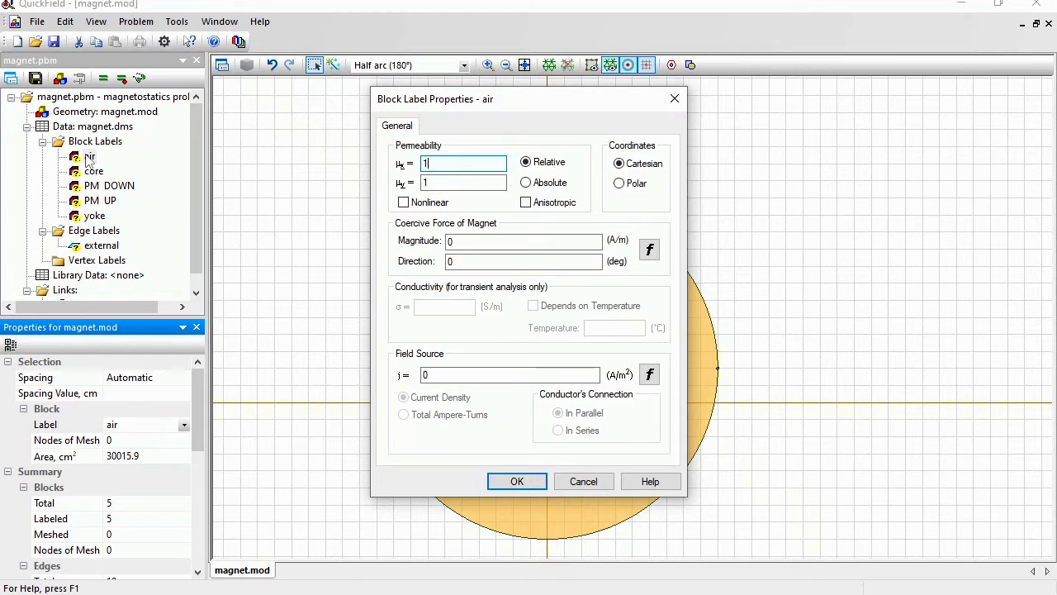
click(513, 479)
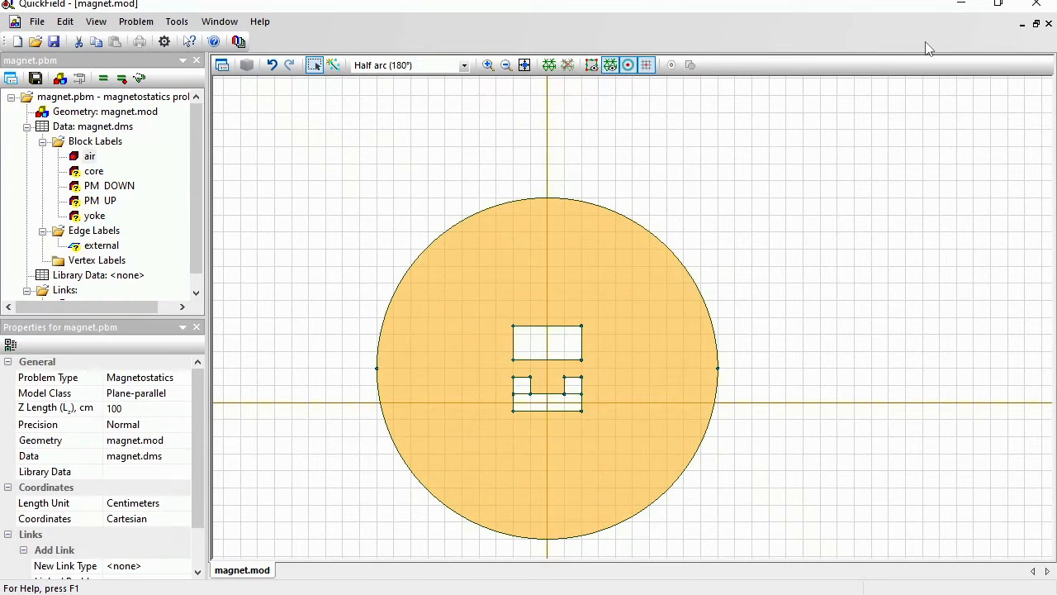
Step: Make the core block label nonlinear and copy the steel B-H data, cells D5:E14, from the spreadsheet
double_click(94, 172)
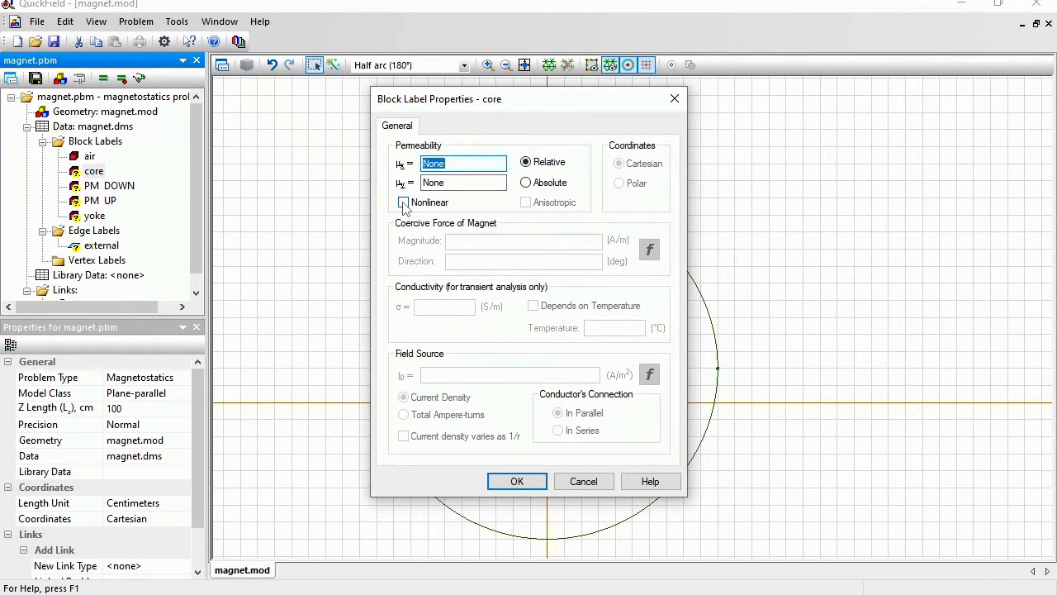
click(403, 203)
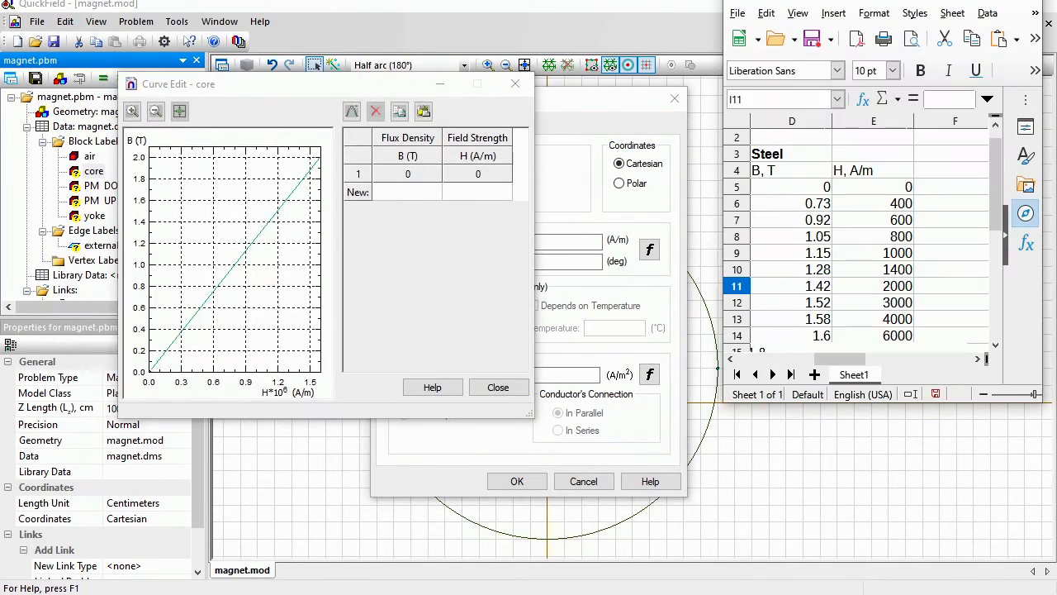
drag(994, 193, 993, 281)
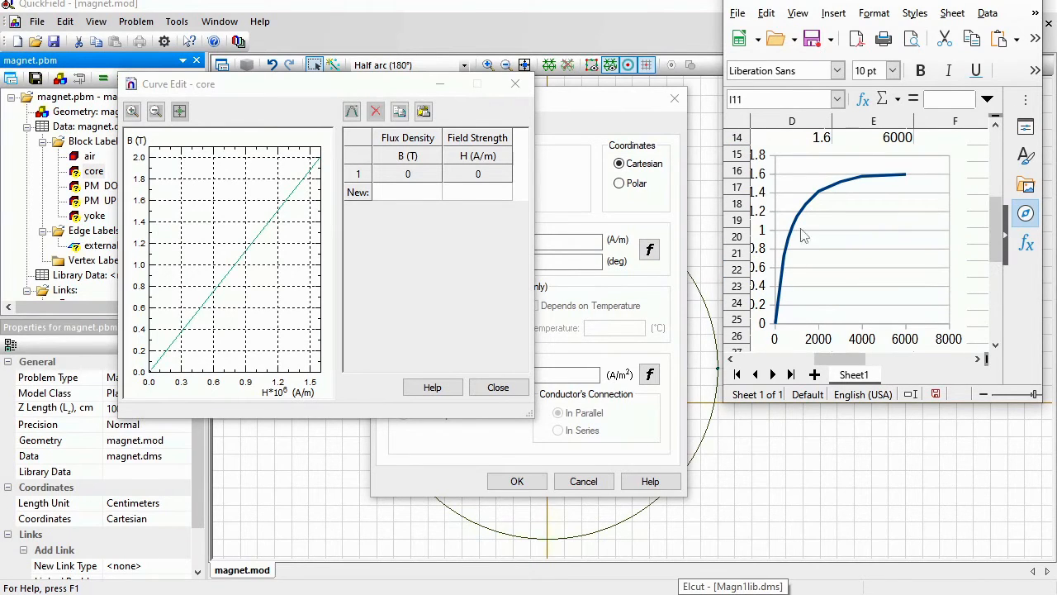
drag(996, 245, 995, 194)
click(818, 157)
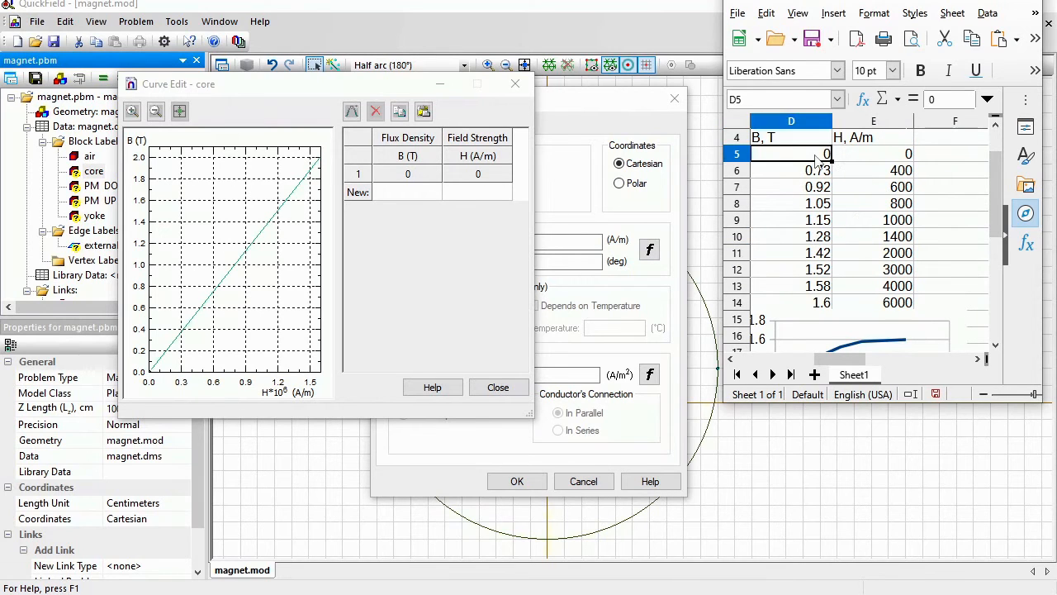
key(shift+Right)
key(shift+Down)
key(shift+Down)
key(shift+Down)
key(shift+Down)
key(shift+Down)
key(shift+Down)
key(shift+Down)
key(shift+Down)
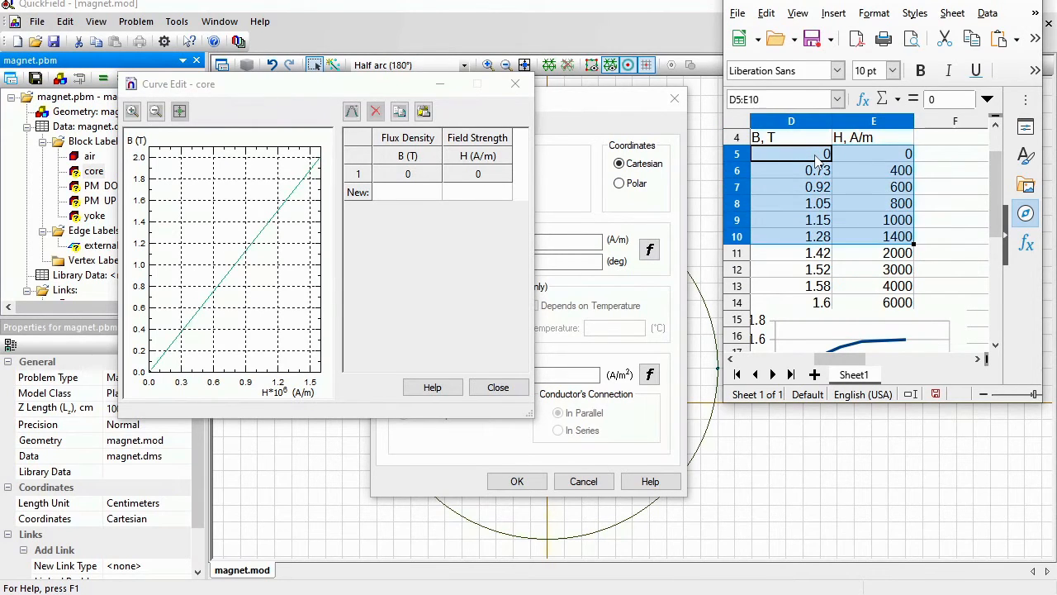
key(ctrl+c)
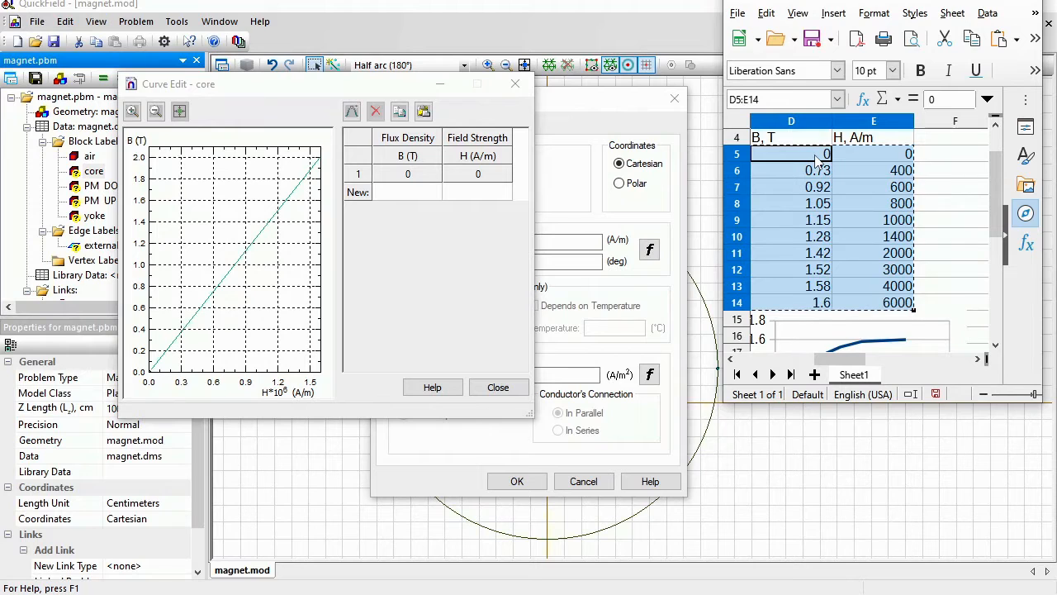
Step: Paste the copied steel B-H points into the core's magnetization curve and accept the core properties
click(394, 197)
key(ctrl+v)
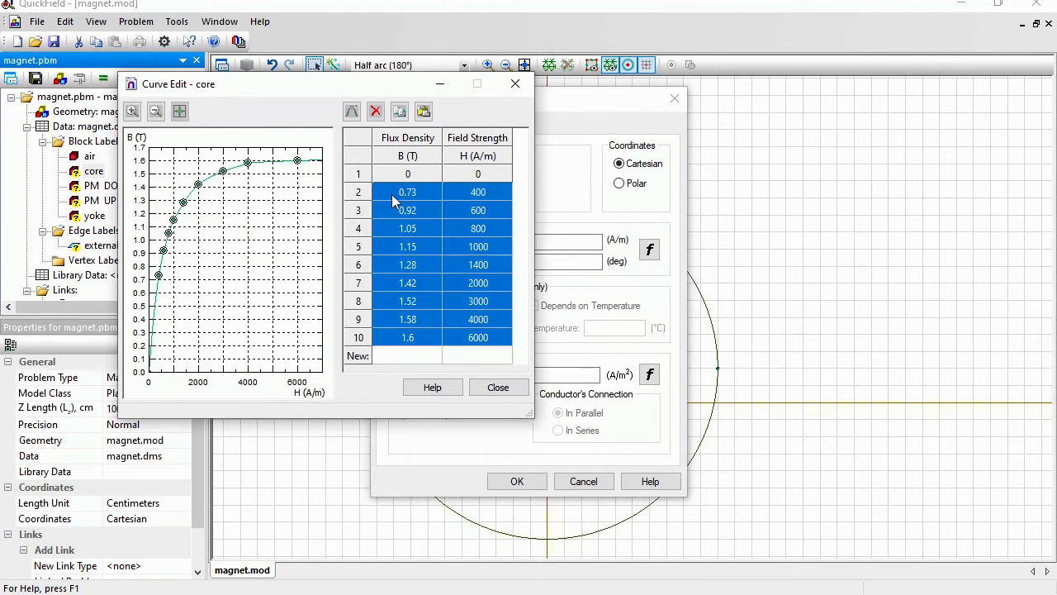
click(498, 388)
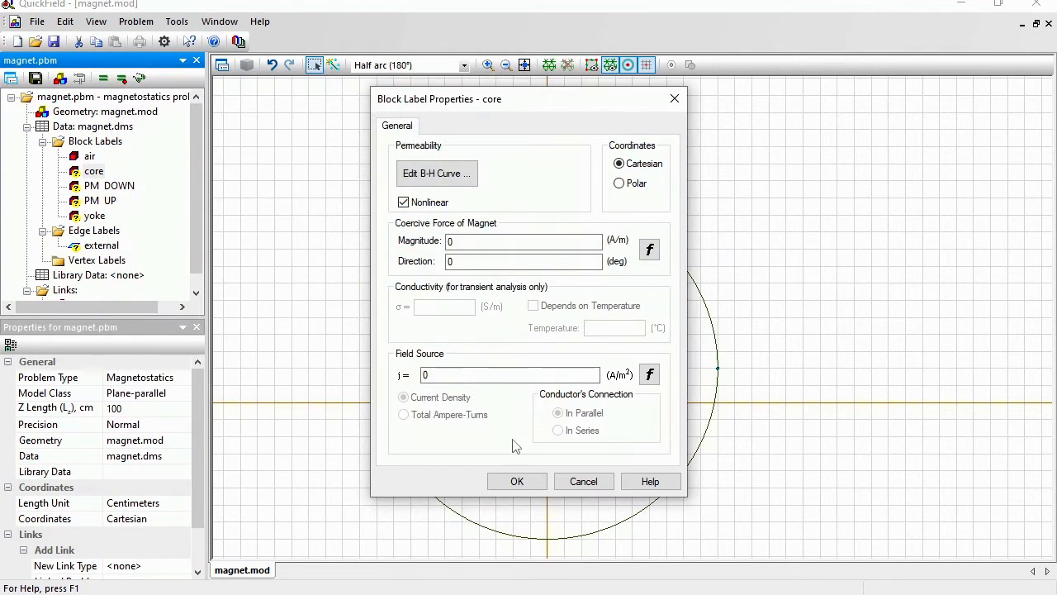
click(510, 479)
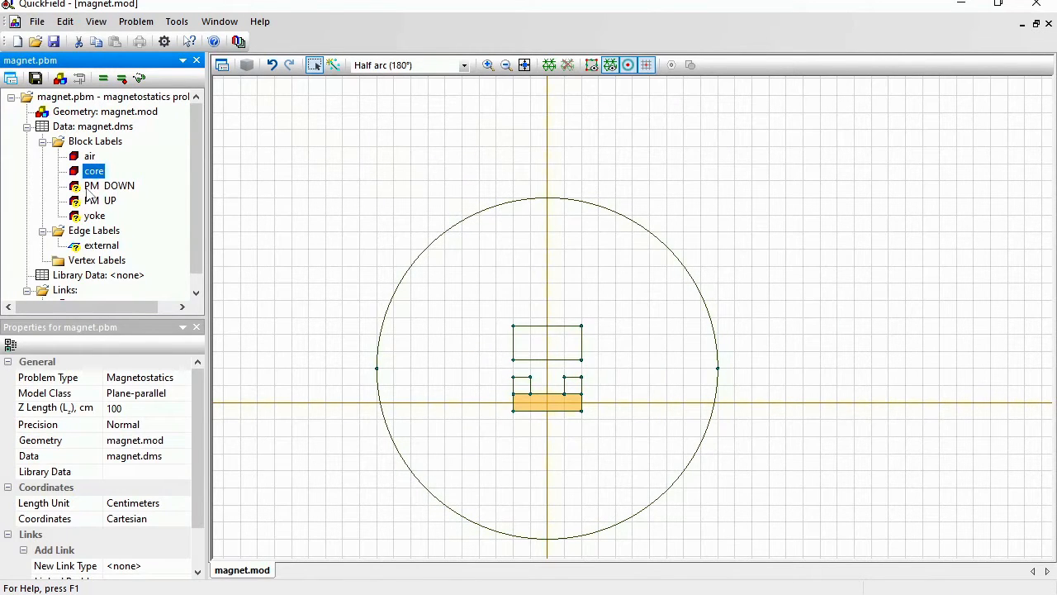
Step: Make the yoke block label nonlinear and paste the same steel B-H points into its curve
double_click(93, 216)
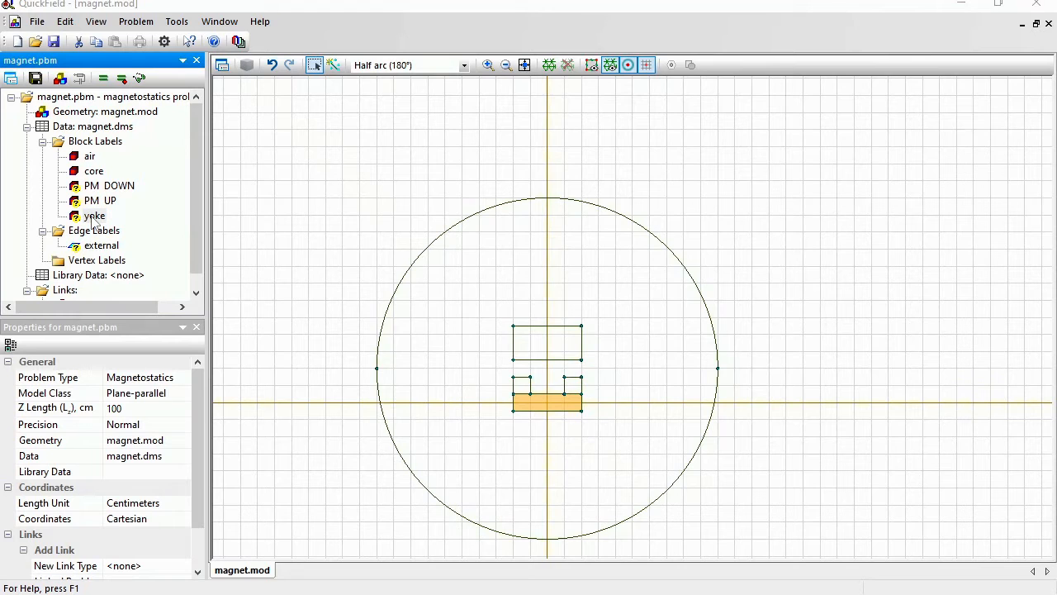
click(403, 203)
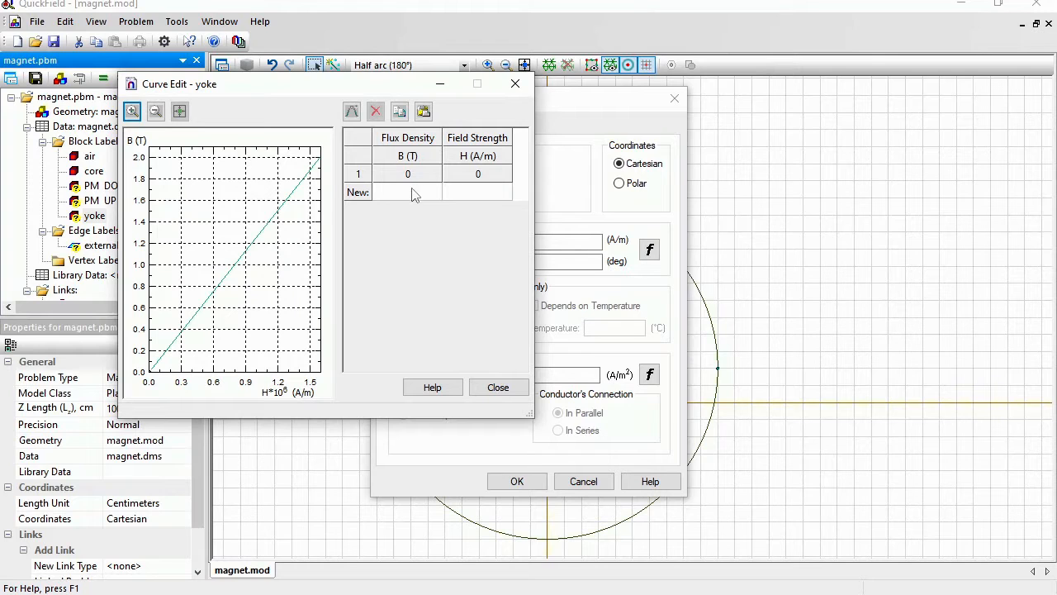
click(413, 192)
key(ctrl+v)
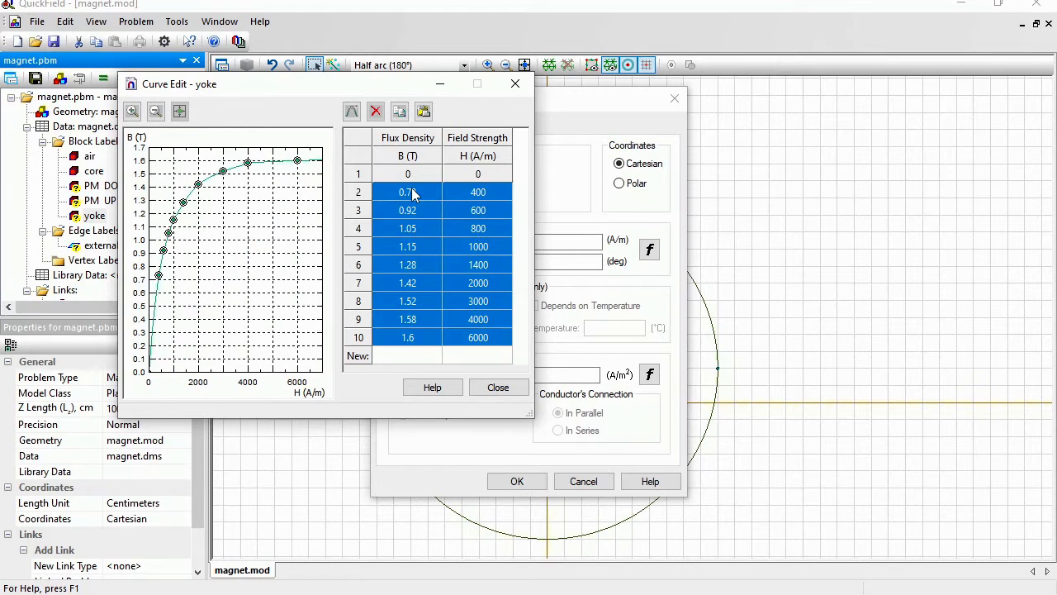
click(498, 388)
click(532, 482)
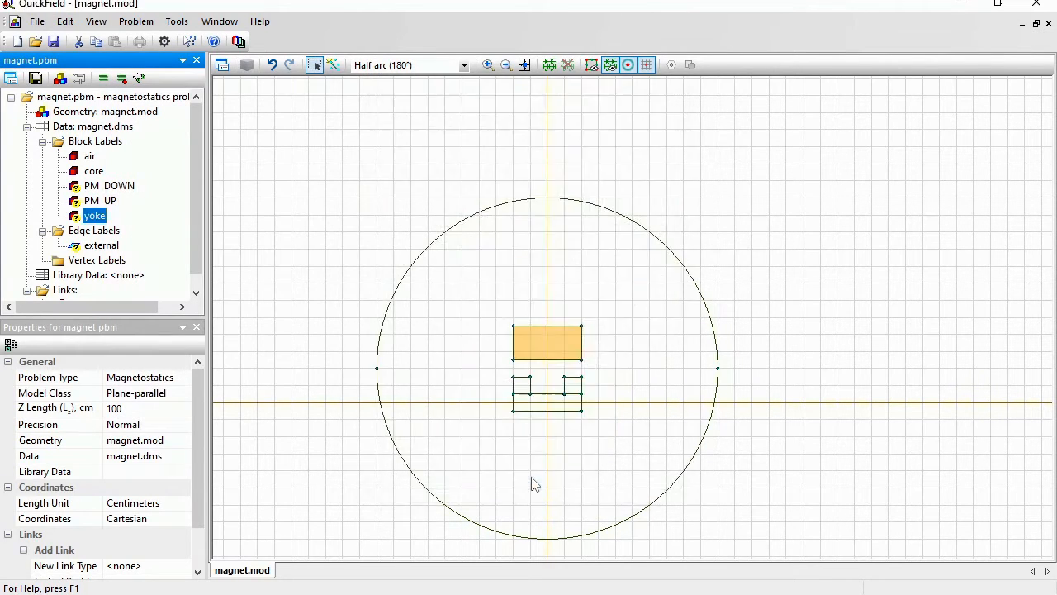
Step: Give the PM UP block label relative permeability 1 and a coercive force of 147220 A/m directed at 90 degrees
click(80, 202)
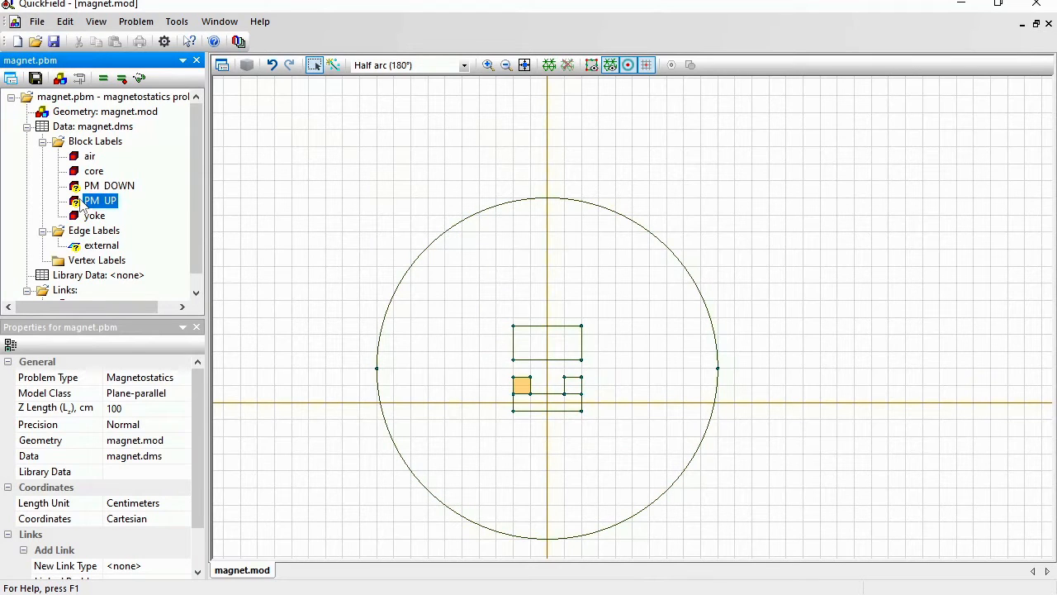
double_click(80, 203)
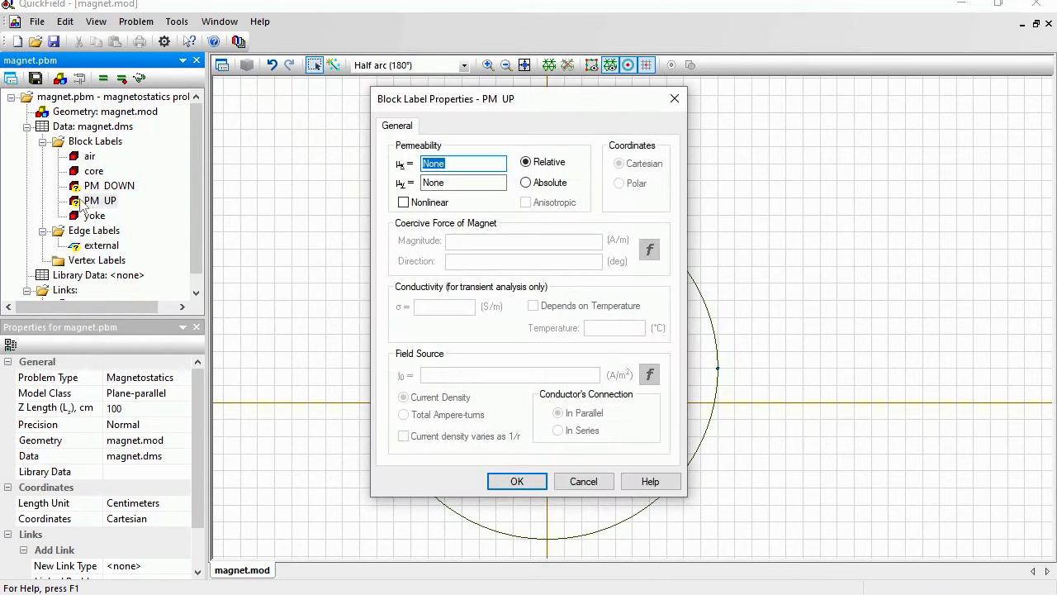
text(1)
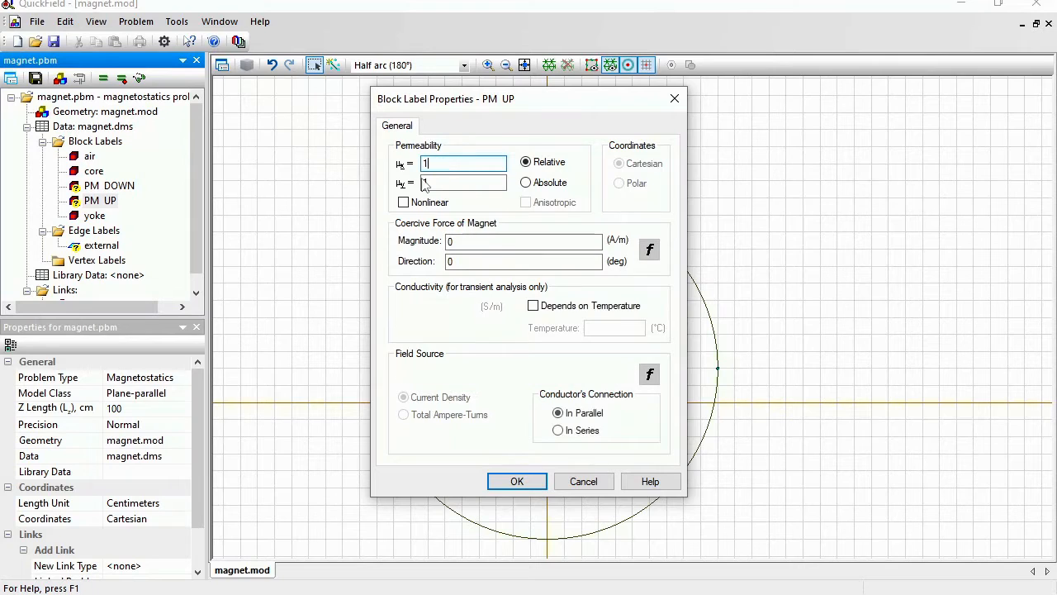
double_click(450, 240)
text(147220)
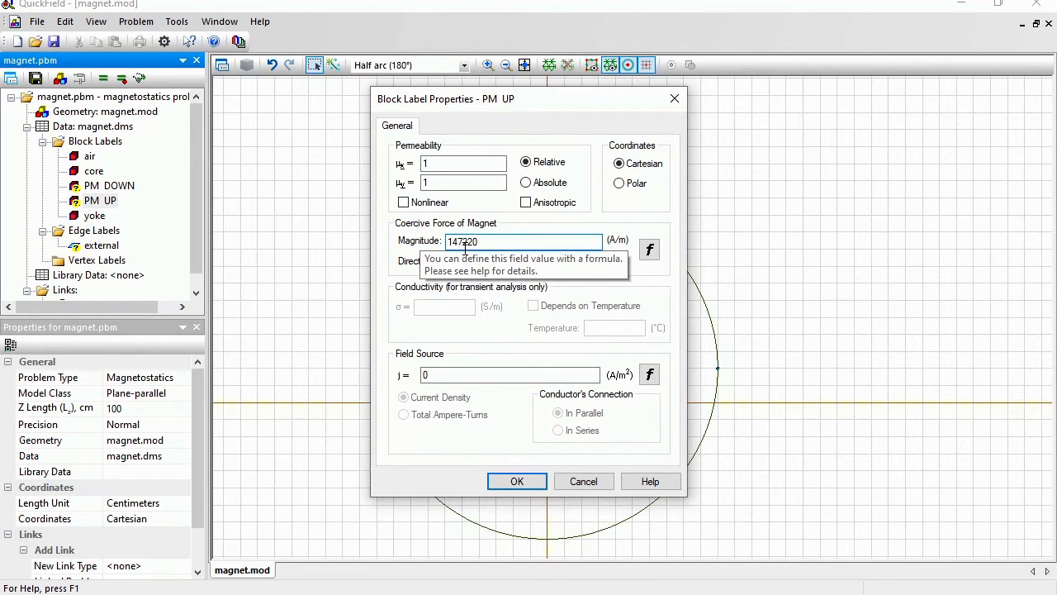
click(463, 261)
drag(502, 108, 326, 107)
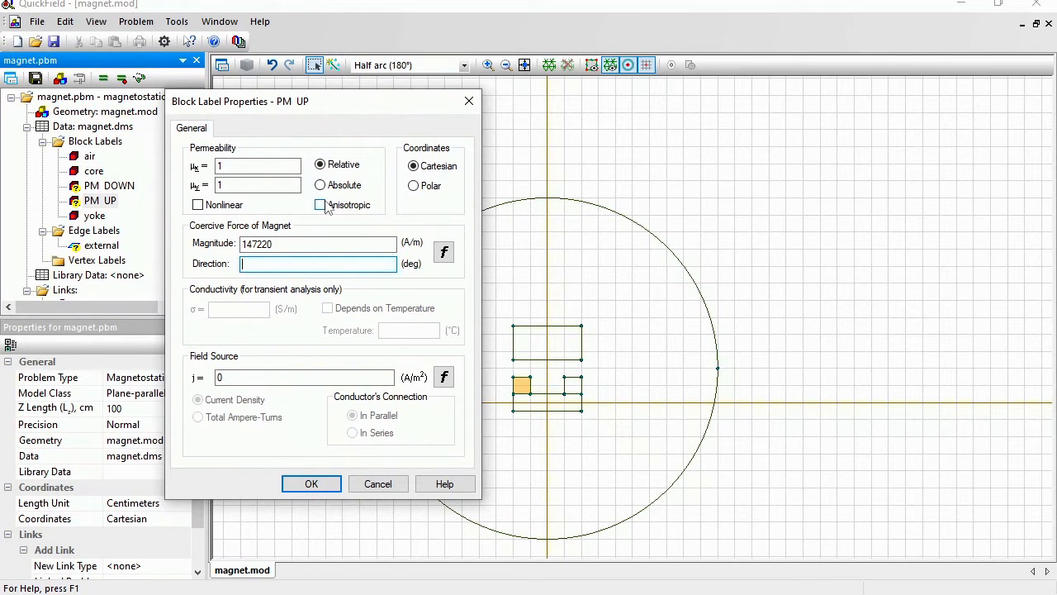
text(90)
Step: Make PM UP nonlinear and copy the ALNICO B-H data, cells A5:B11, from the spreadsheet
click(199, 206)
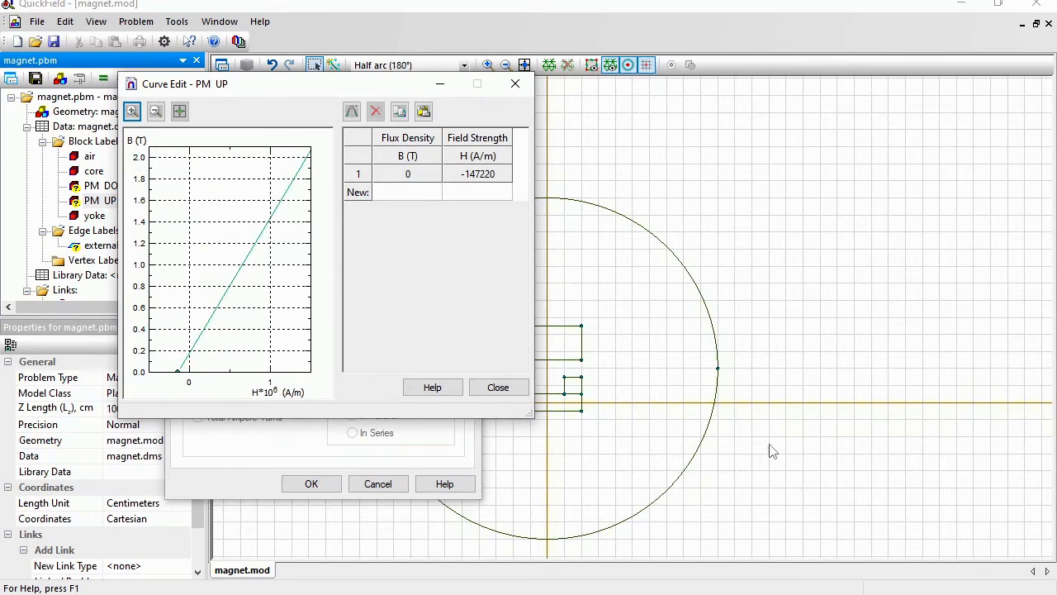
key(alt+Tab)
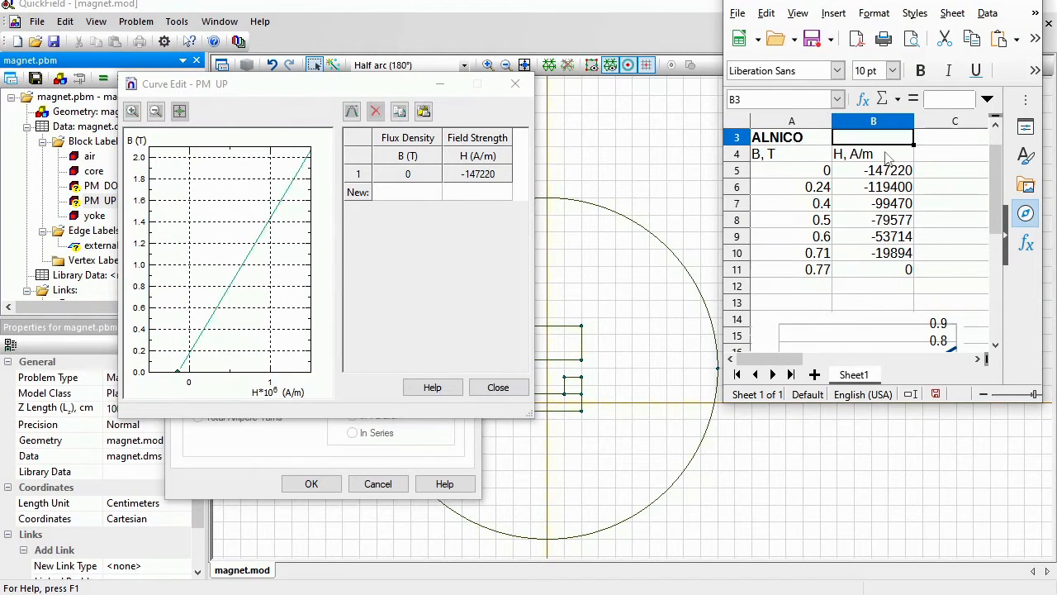
drag(993, 162, 995, 126)
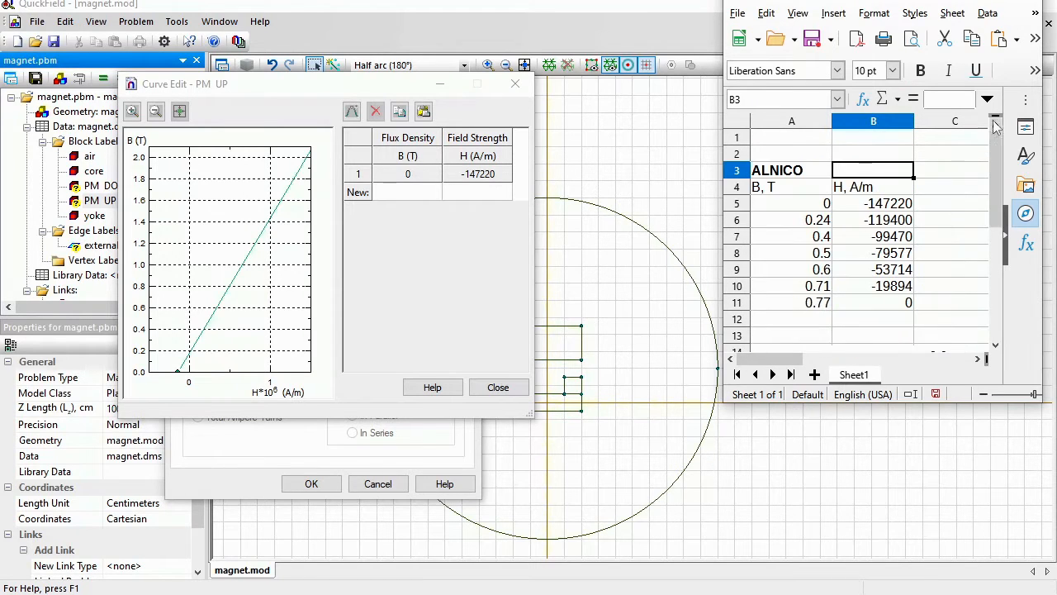
click(808, 208)
key(shift+Right)
key(shift+Down)
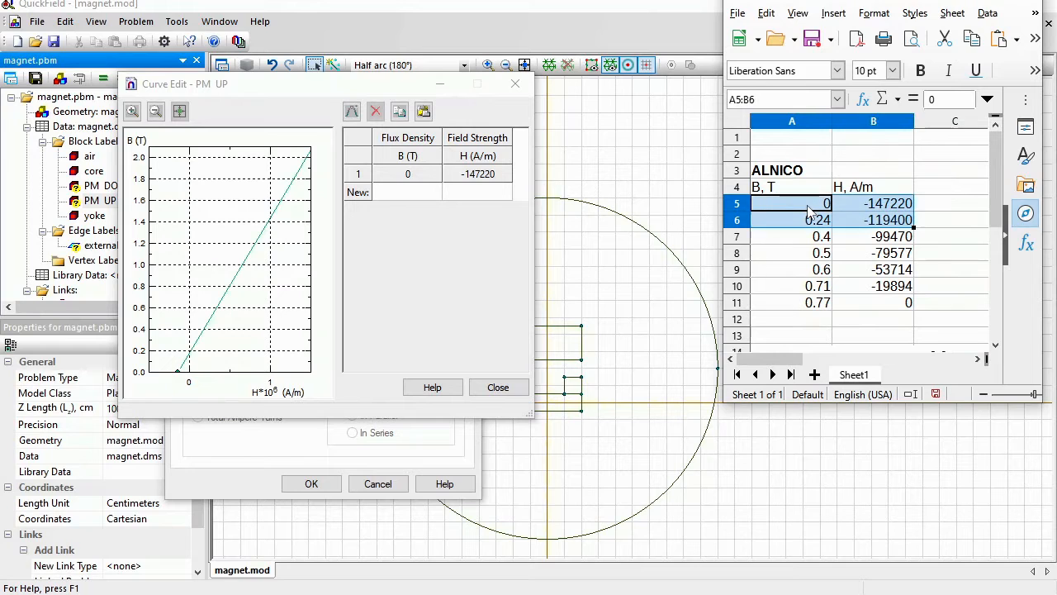
key(shift+Down)
key(shift+Down)
key(shift+Down)
key(shift+Down)
key(shift+Down)
key(ctrl+c)
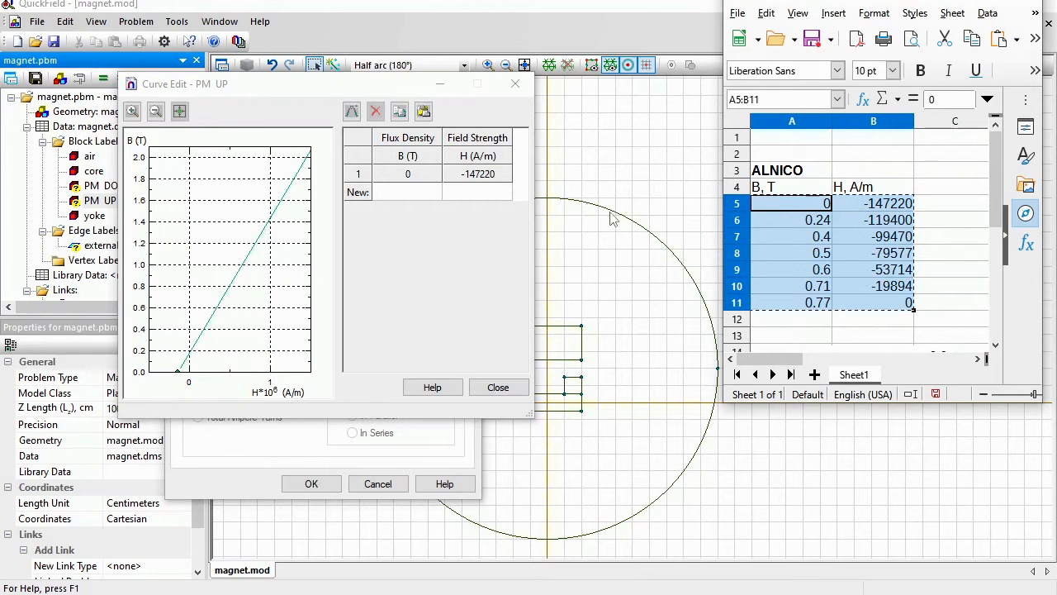
Step: Paste the copied ALNICO B-H points into the PM UP curve and accept the magnet's properties
click(408, 192)
key(ctrl+v)
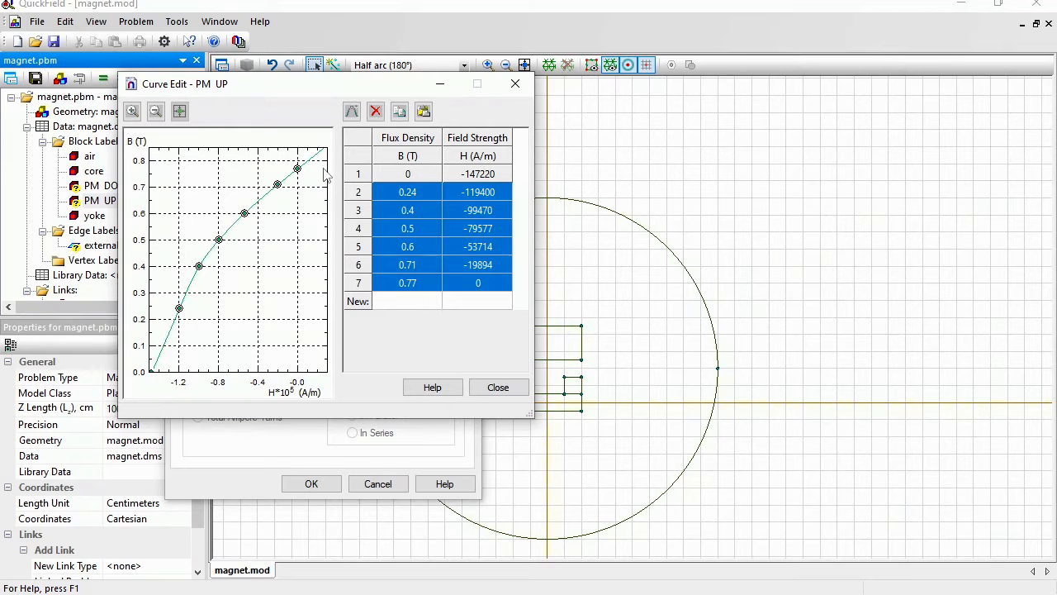
click(494, 386)
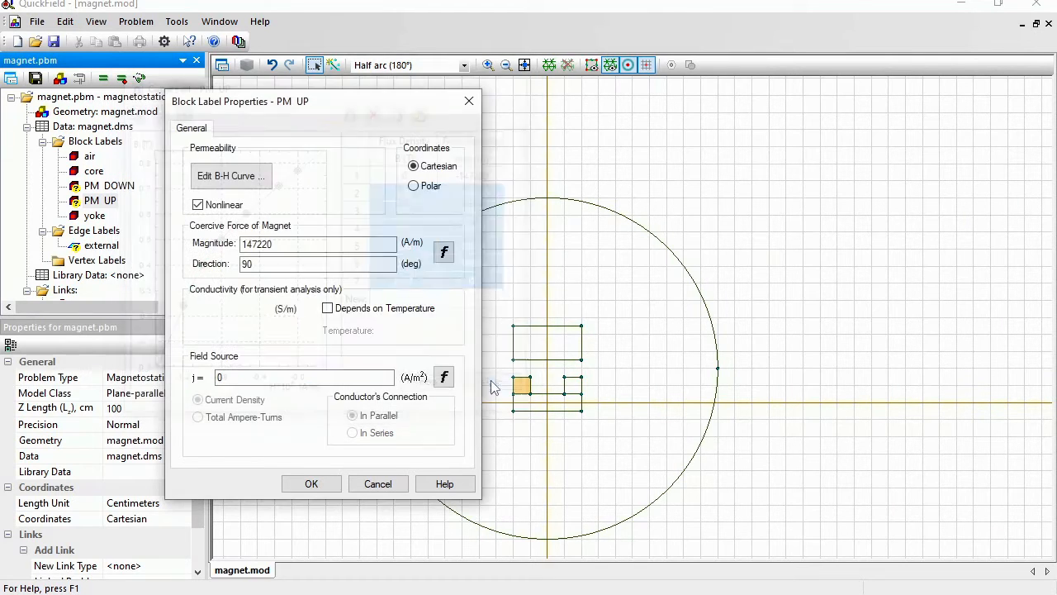
click(311, 484)
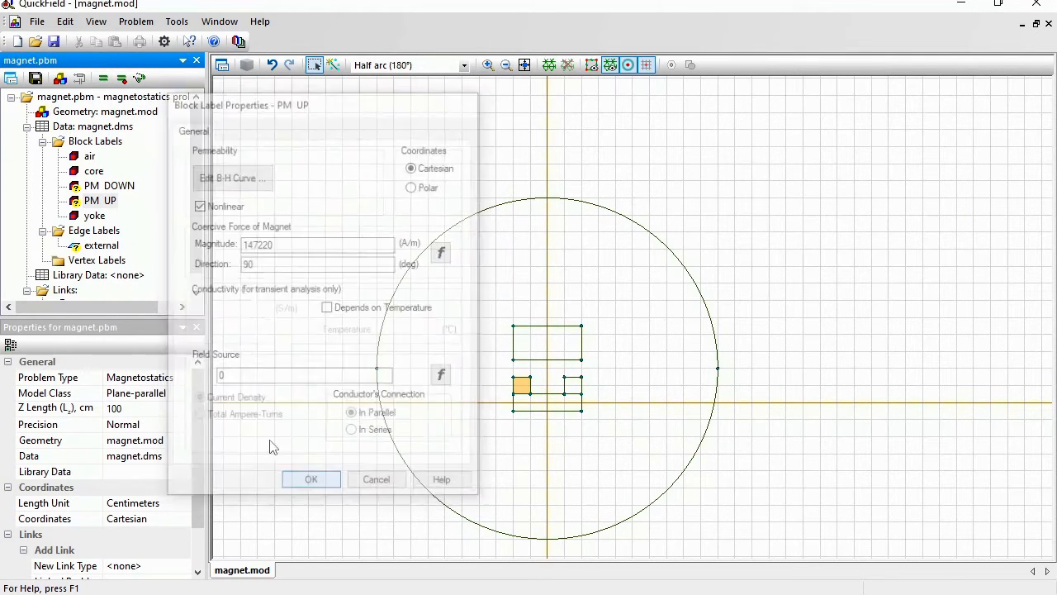
Step: Give the PM DOWN block label relative permeability 1 and a coercive force of 147220 A/m directed at -90 degrees
click(110, 186)
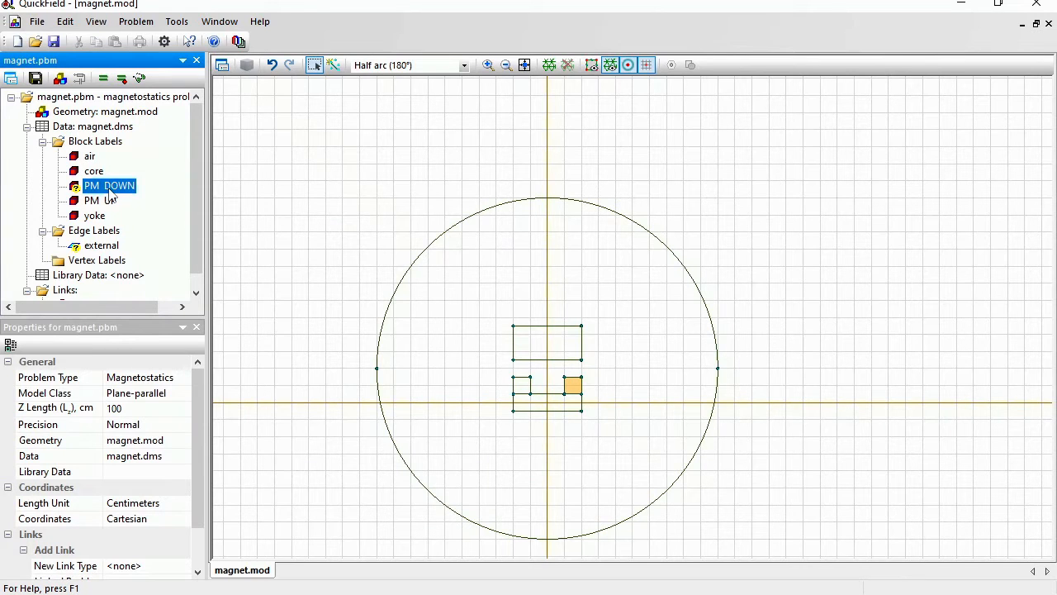
double_click(110, 186)
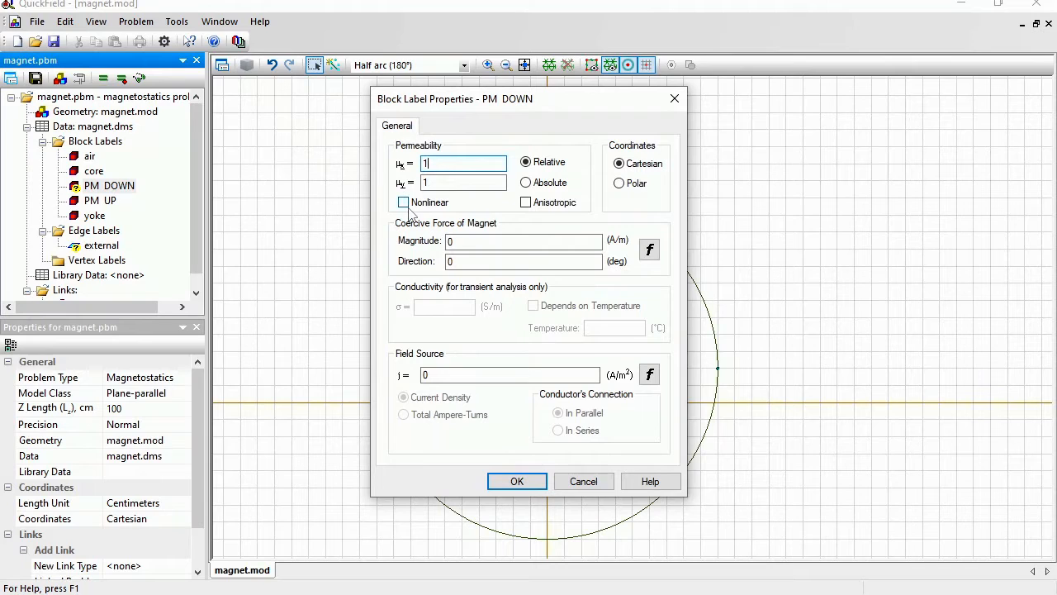
double_click(465, 240)
text(14)
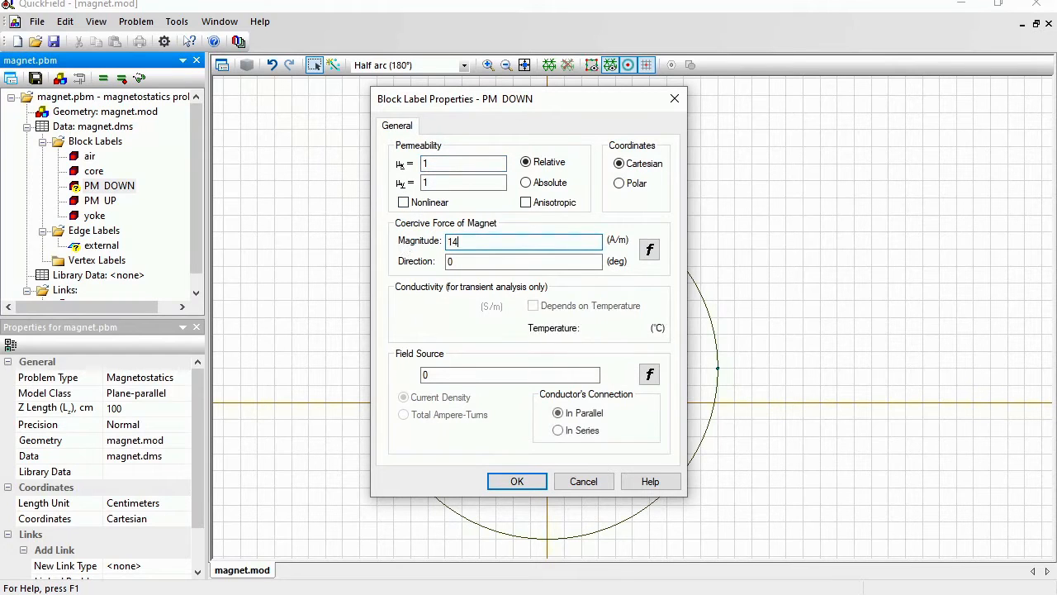
text(7220)
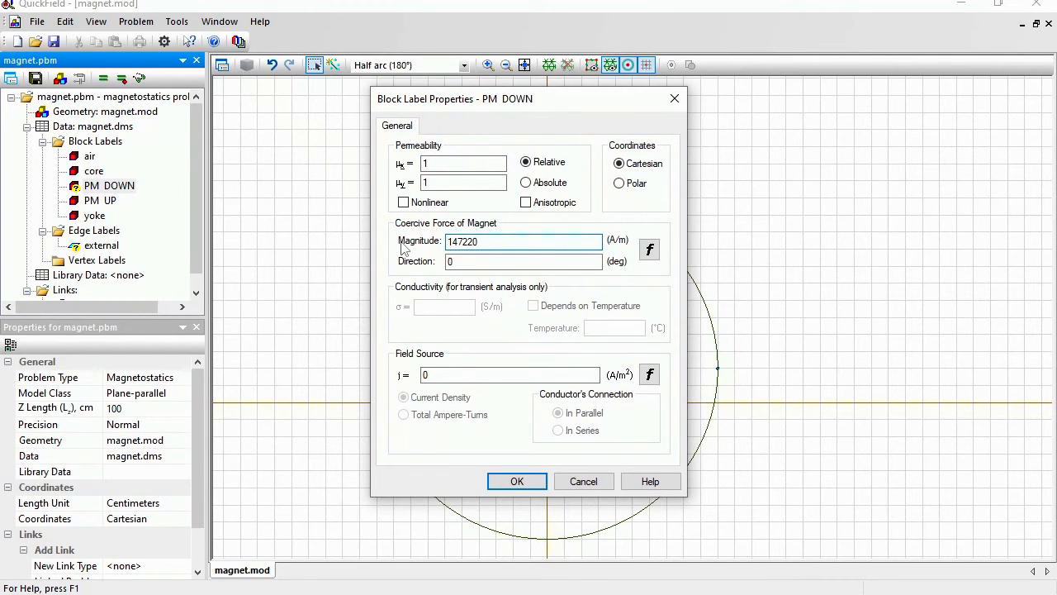
key(Tab)
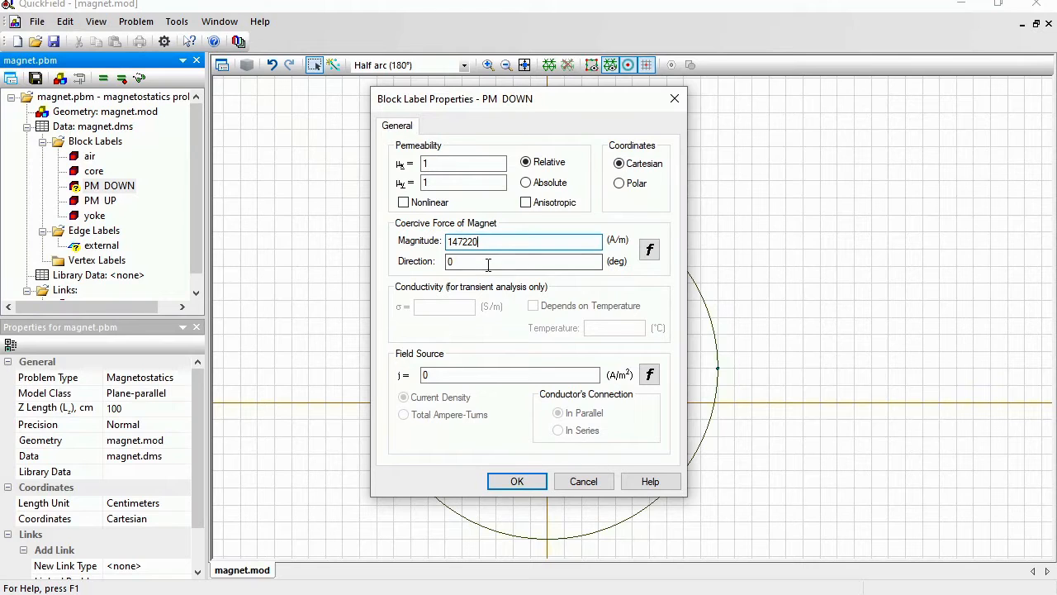
text(-90)
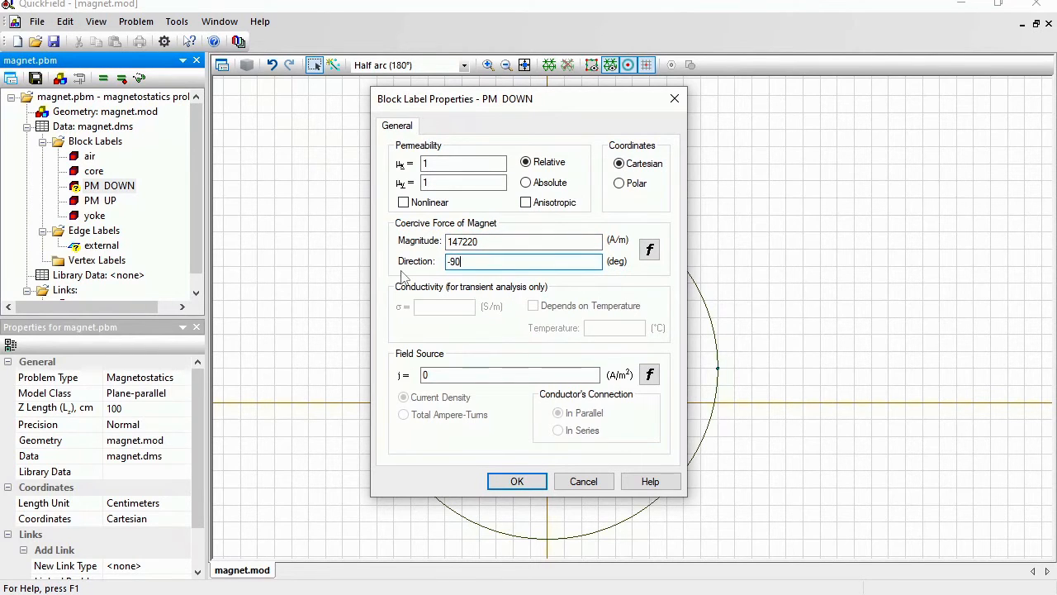
Step: Make PM DOWN nonlinear, paste the copied ALNICO B-H points into its curve, and accept the magnet's properties
click(404, 204)
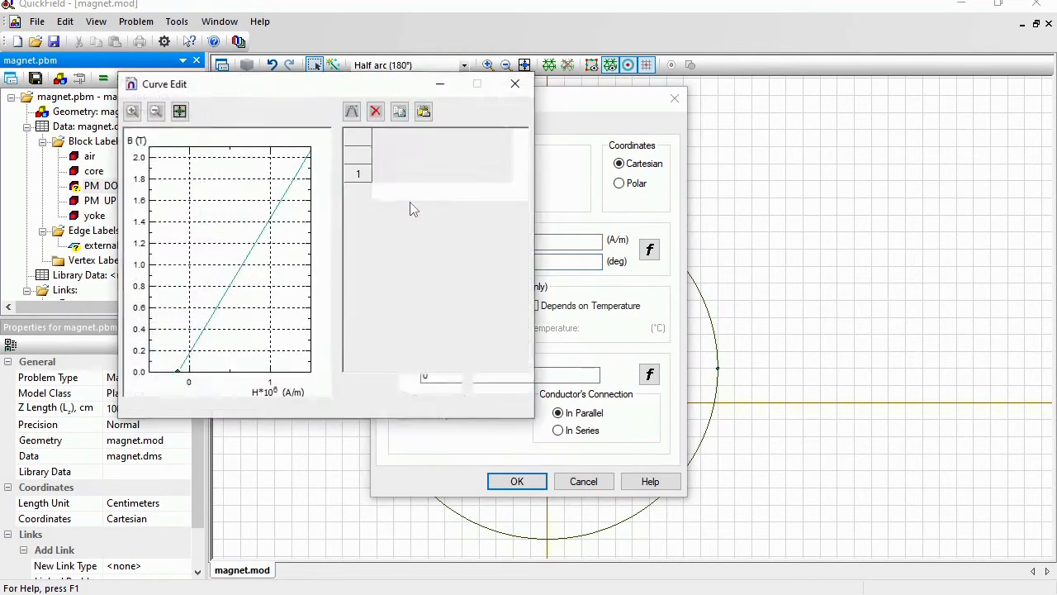
click(422, 193)
key(ctrl+v)
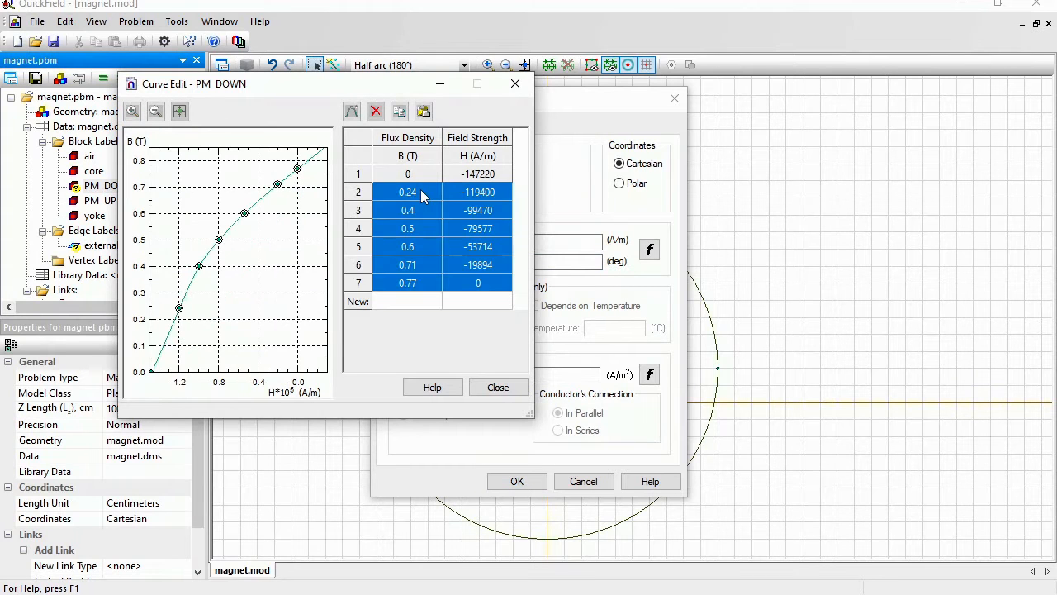
click(498, 387)
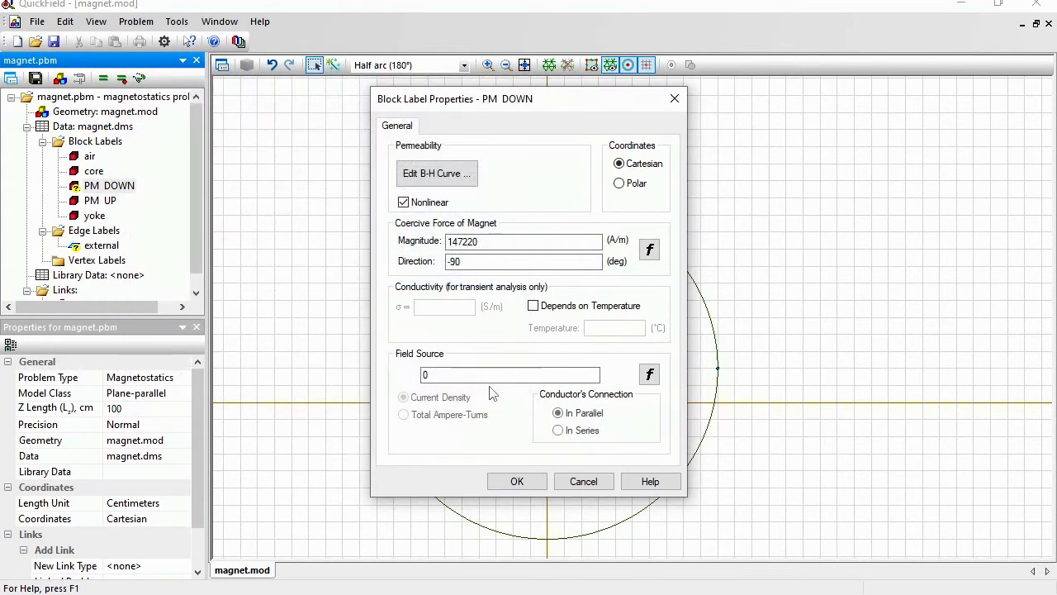
click(513, 482)
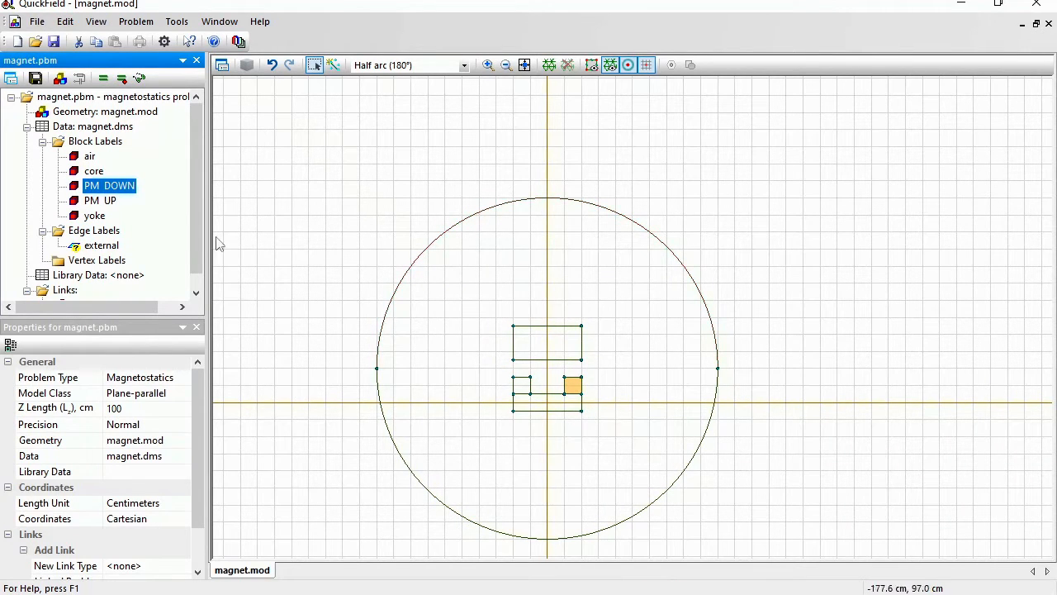
Step: Assign a magnetic potential of 0 Wb/m to the external edge label
click(94, 246)
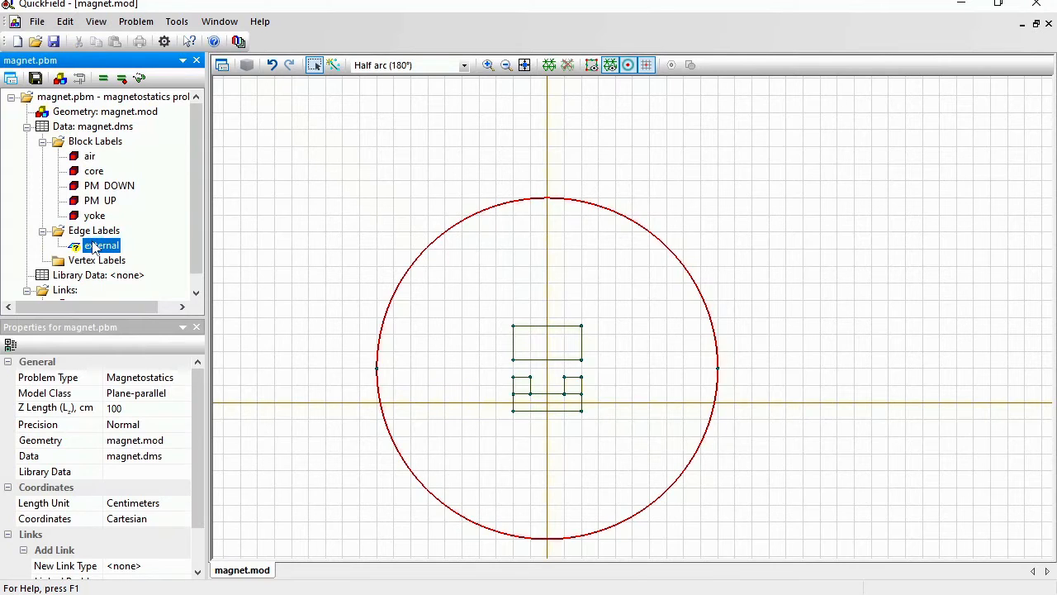
double_click(94, 246)
click(393, 217)
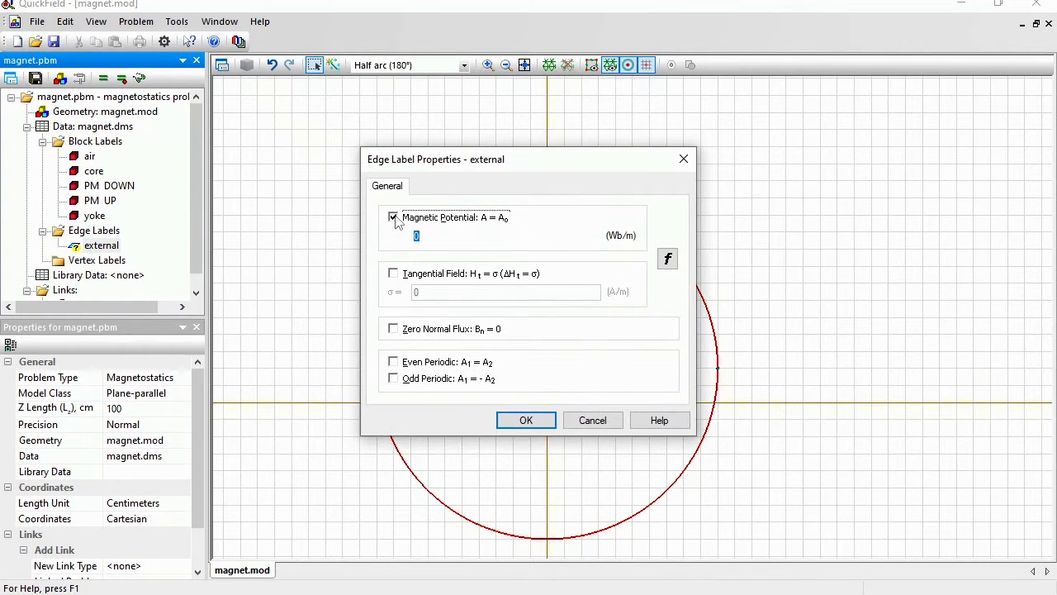
click(526, 421)
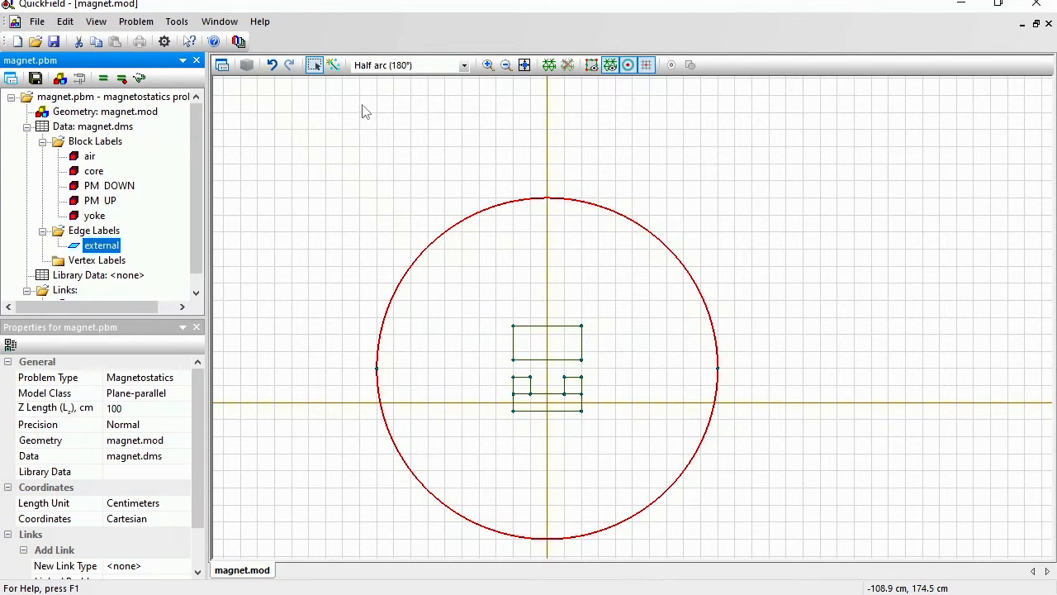
Step: Mesh the model and solve the saved problem to display the field lines around the magnets and yoke
click(549, 66)
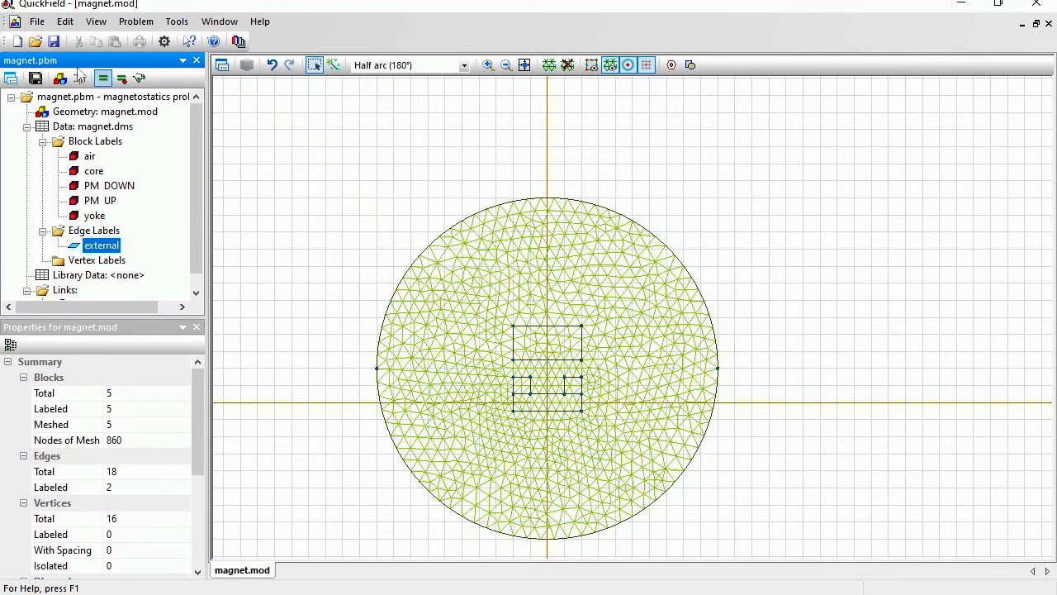
click(35, 78)
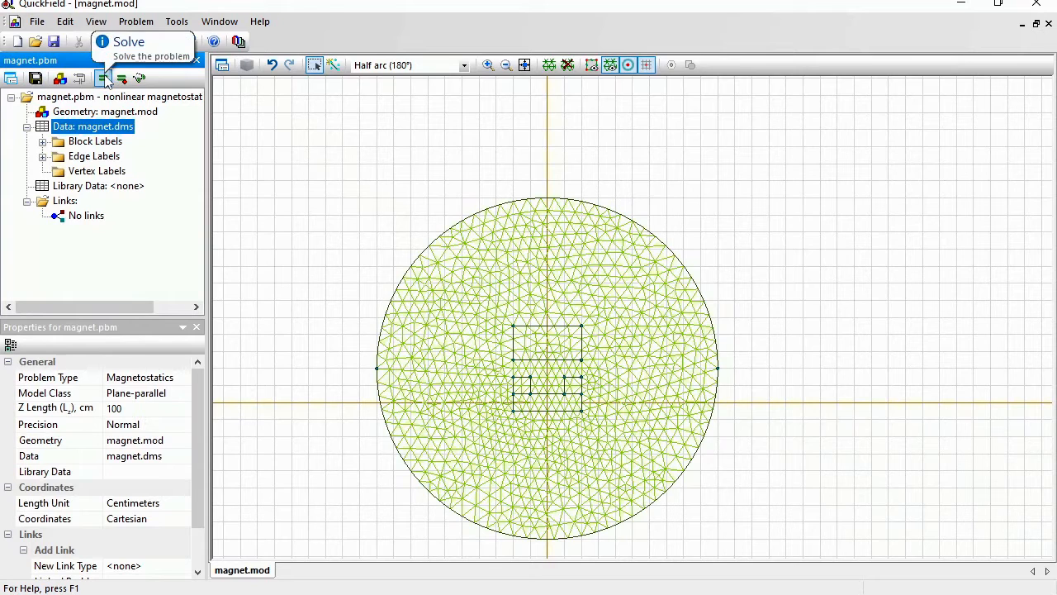
click(102, 78)
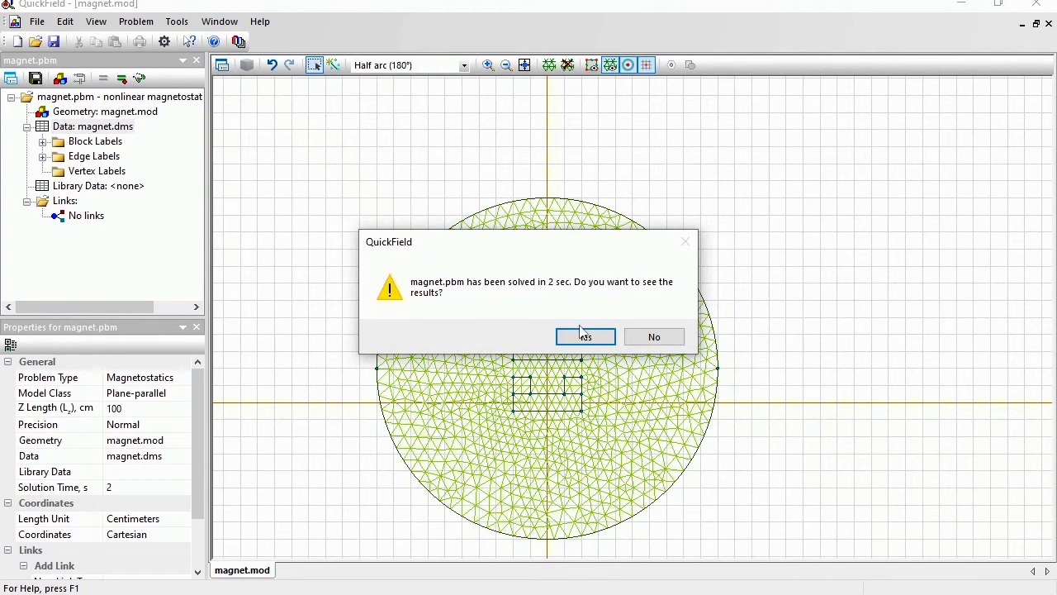
click(583, 334)
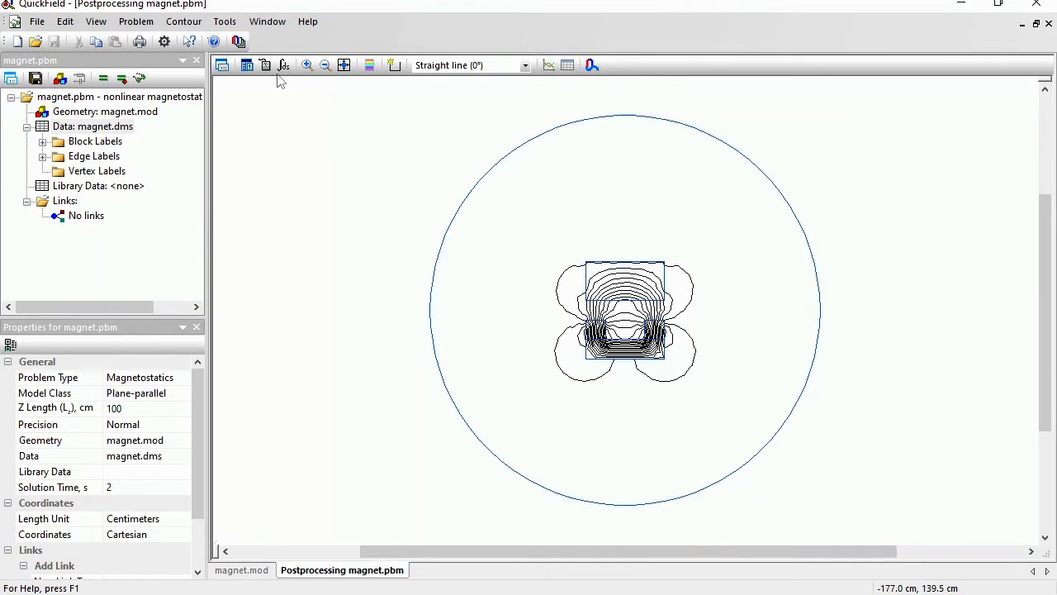
click(308, 66)
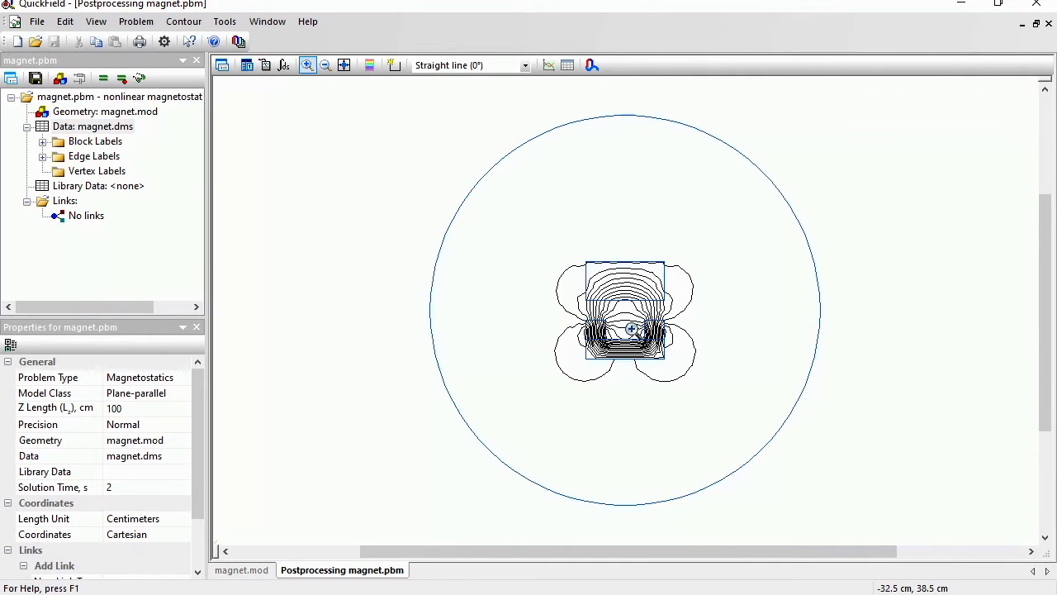
drag(562, 272, 680, 368)
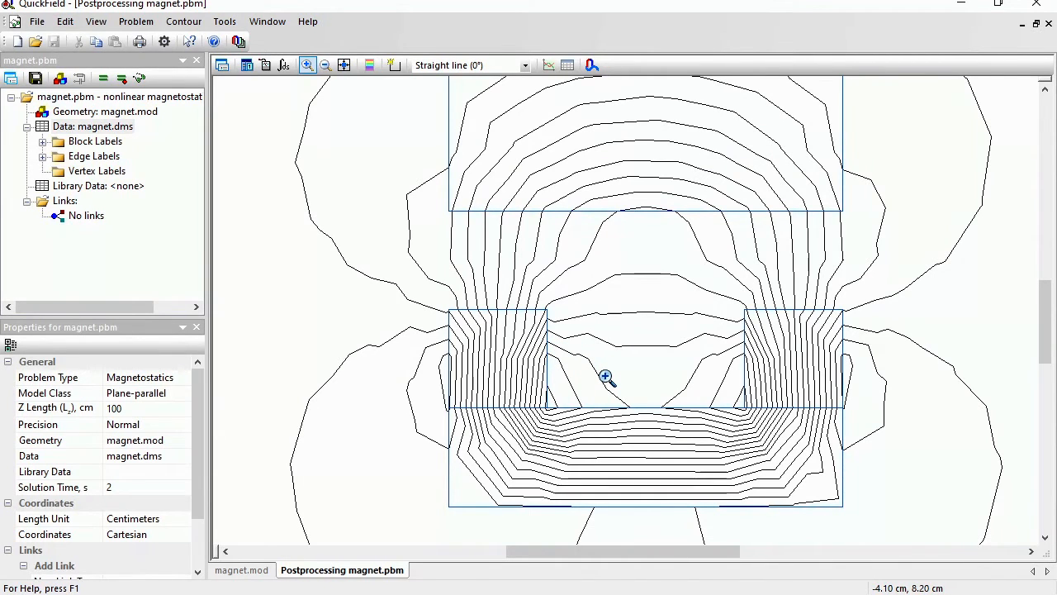
Step: Refine the mesh from the previous solution with one iteration and 2580 nodes, and examine the recalculated field lines around the magnets
click(121, 78)
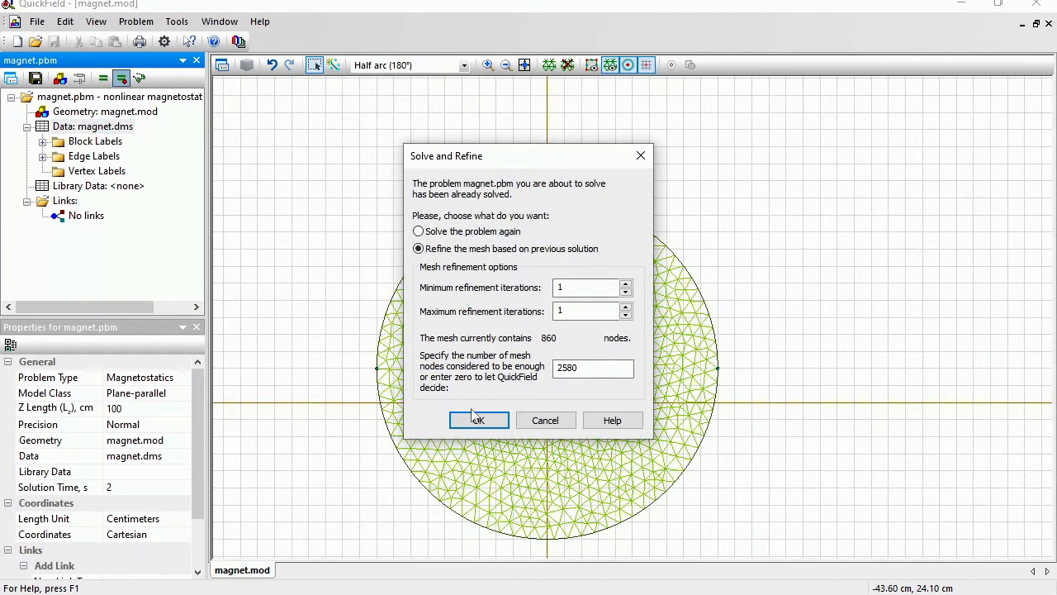
click(476, 418)
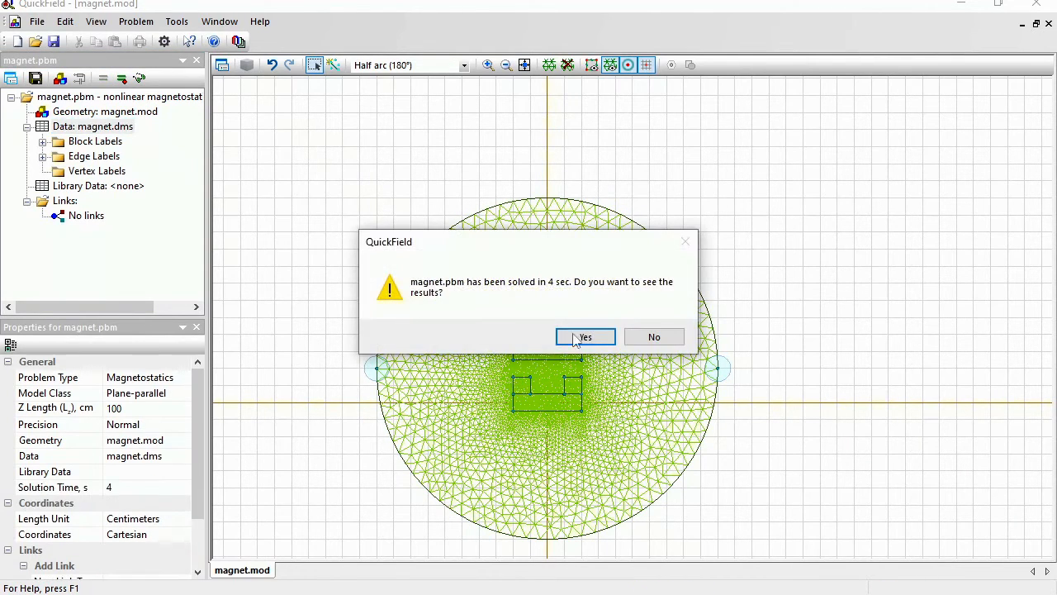
click(578, 339)
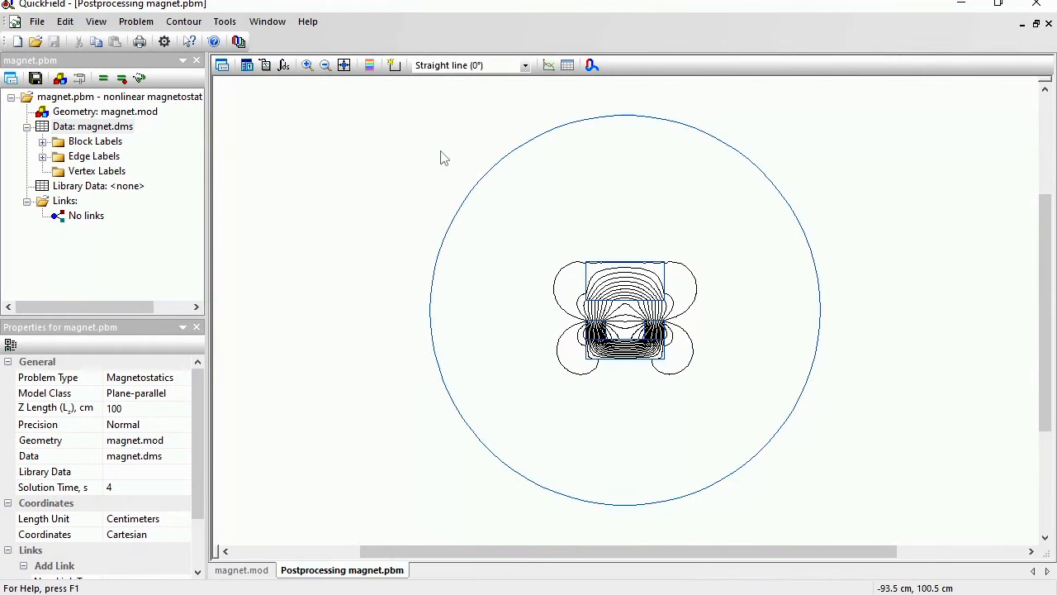
click(308, 65)
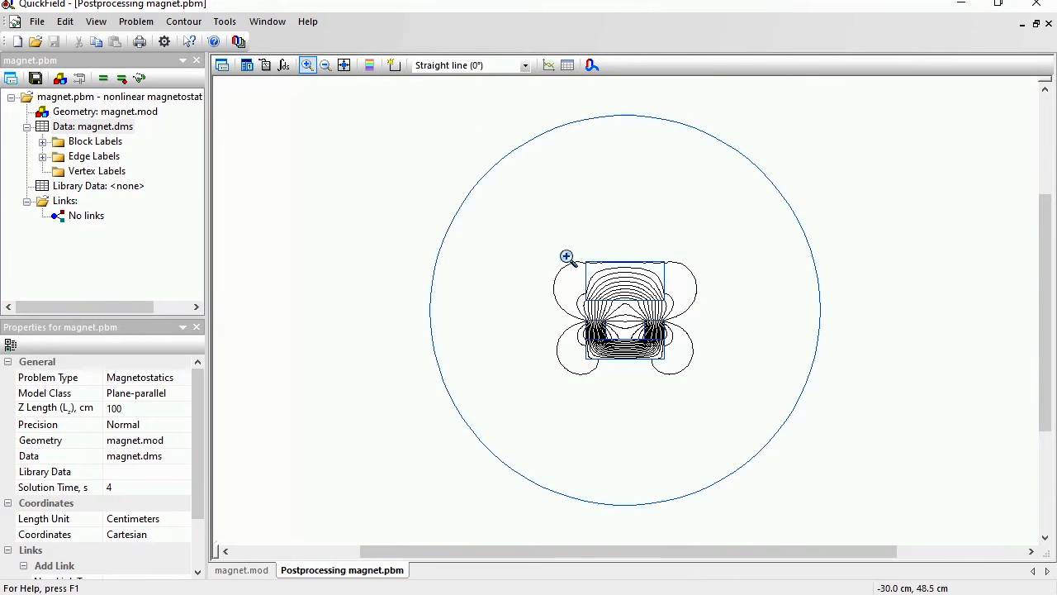
drag(558, 274, 686, 365)
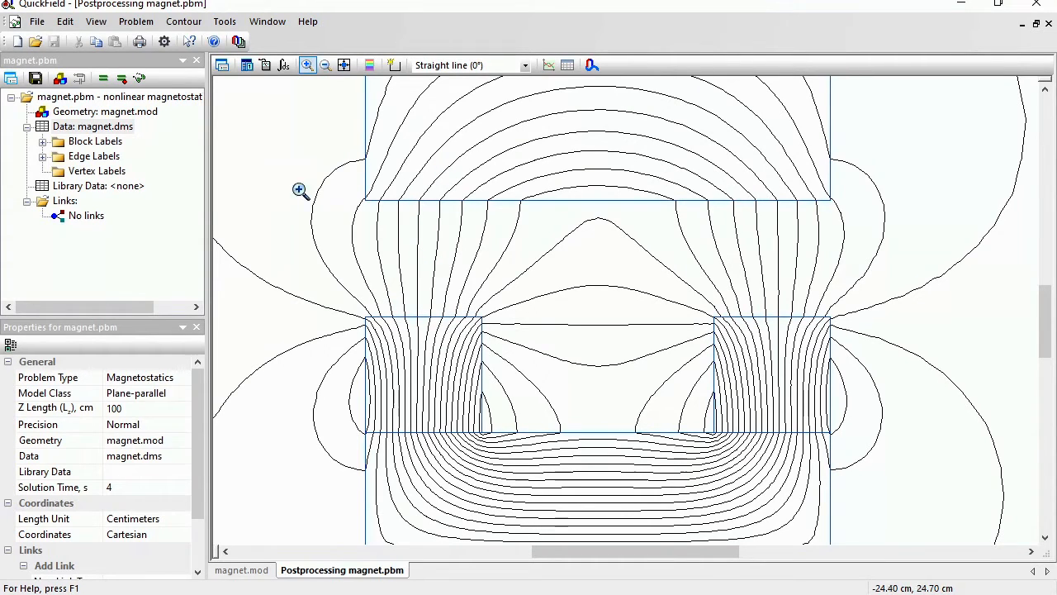
Step: Show a flux density B color map with its legend, and add flux density B vectors to the field picture
click(223, 69)
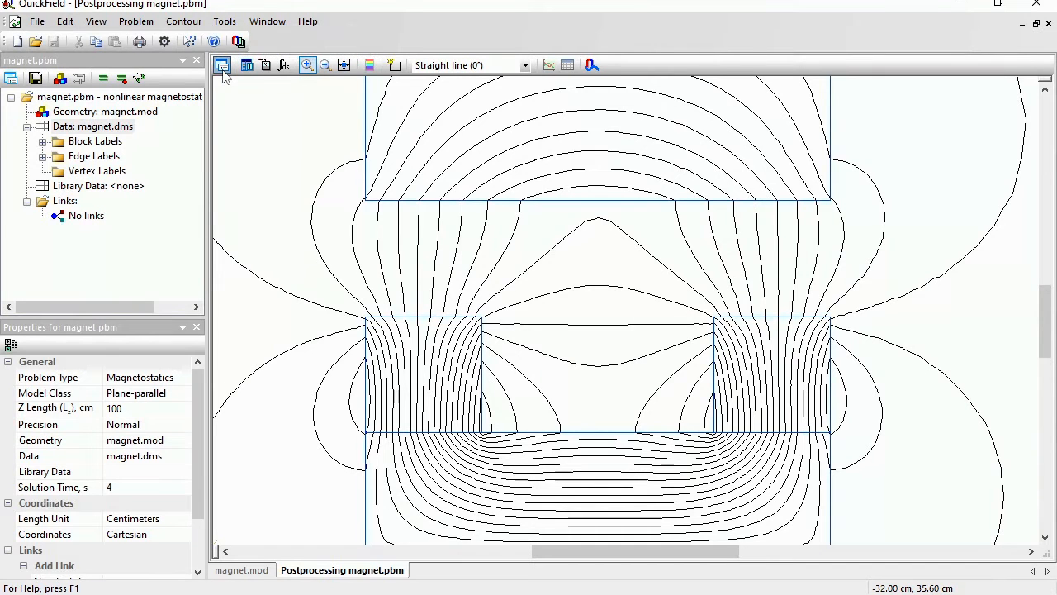
click(386, 324)
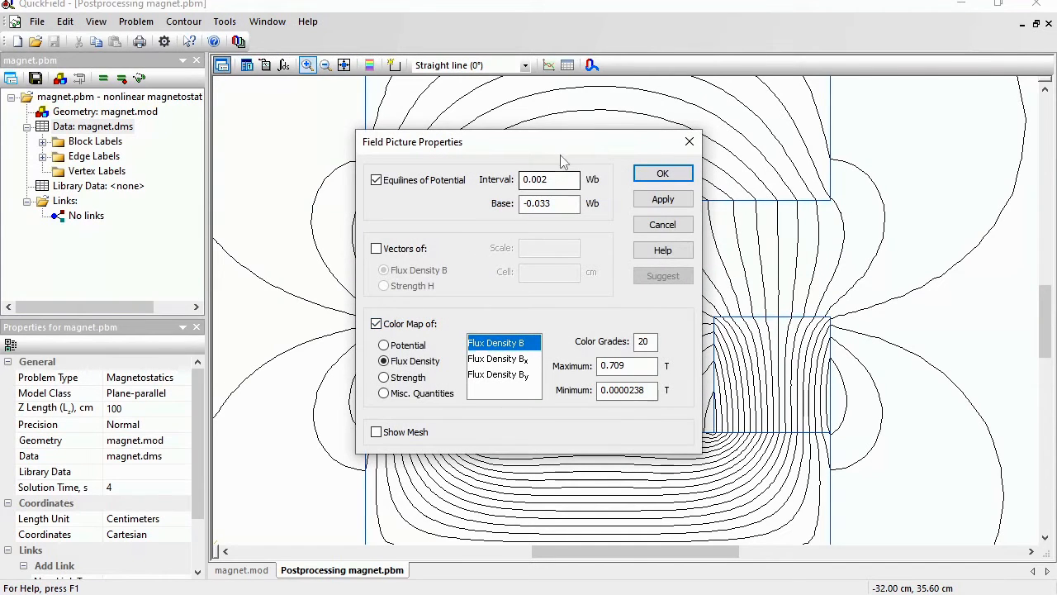
drag(565, 134, 287, 108)
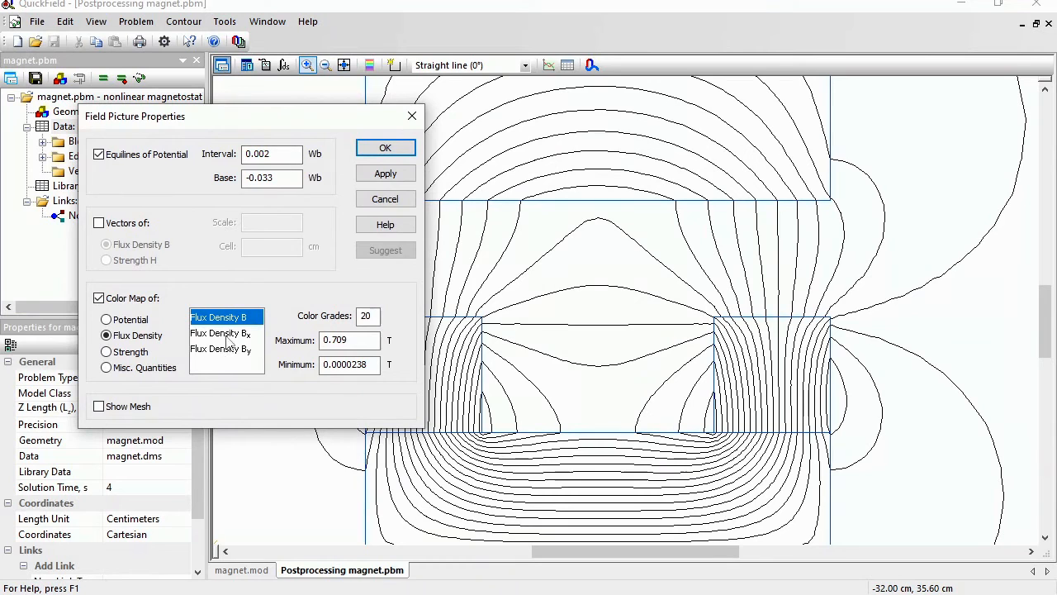
click(98, 223)
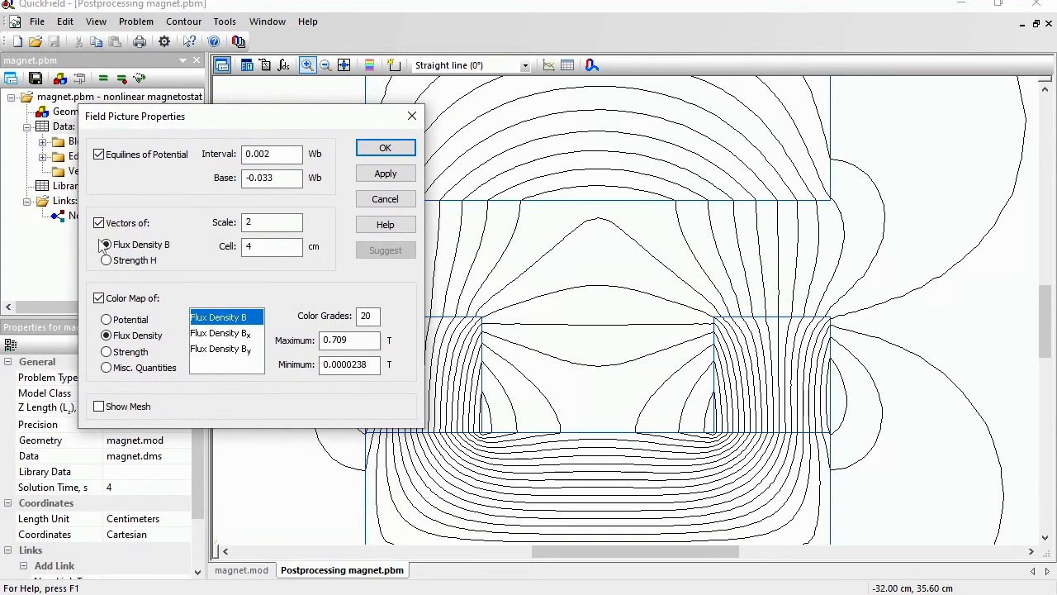
click(385, 147)
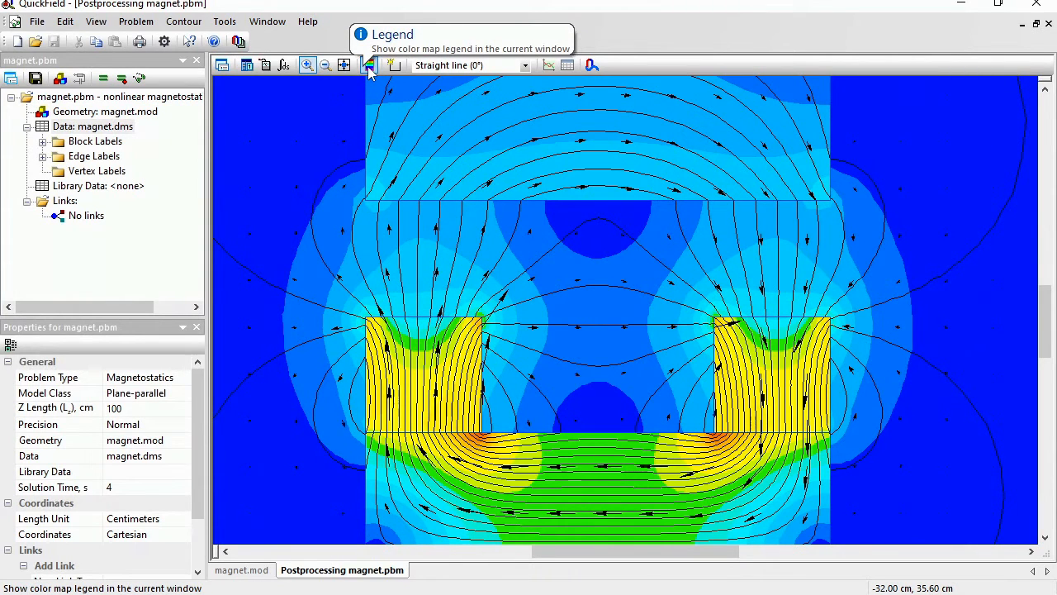
click(370, 70)
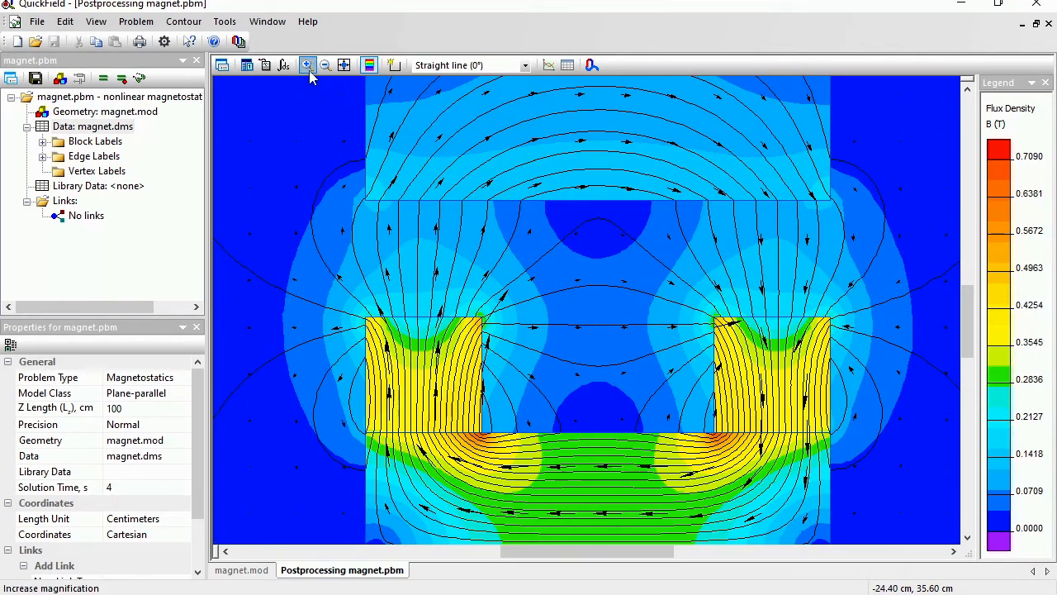
Step: Select the yoke block as the integration contour and calculate the mechanical force acting on it
click(395, 66)
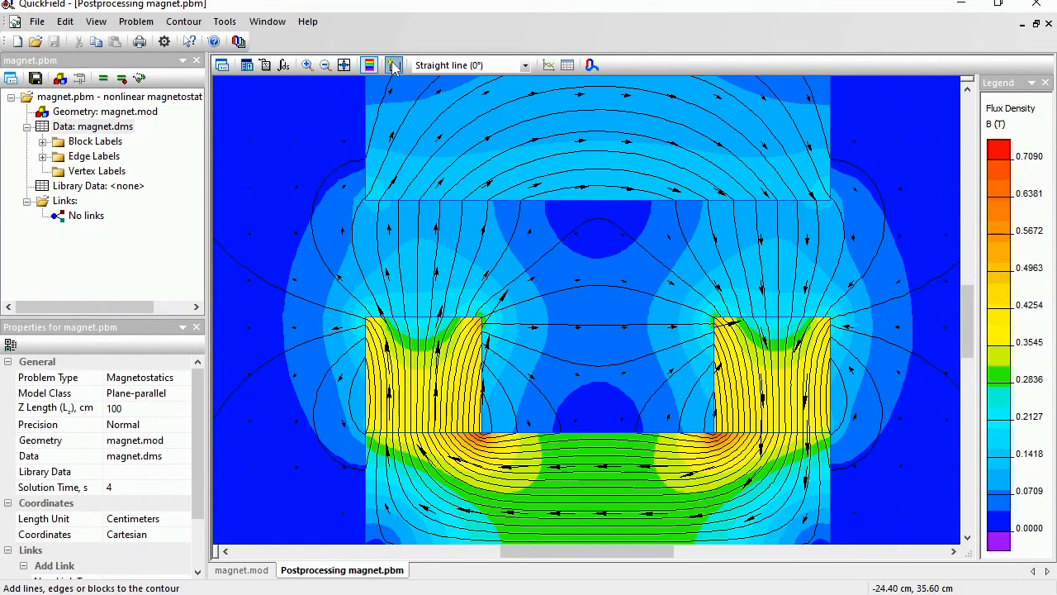
click(498, 142)
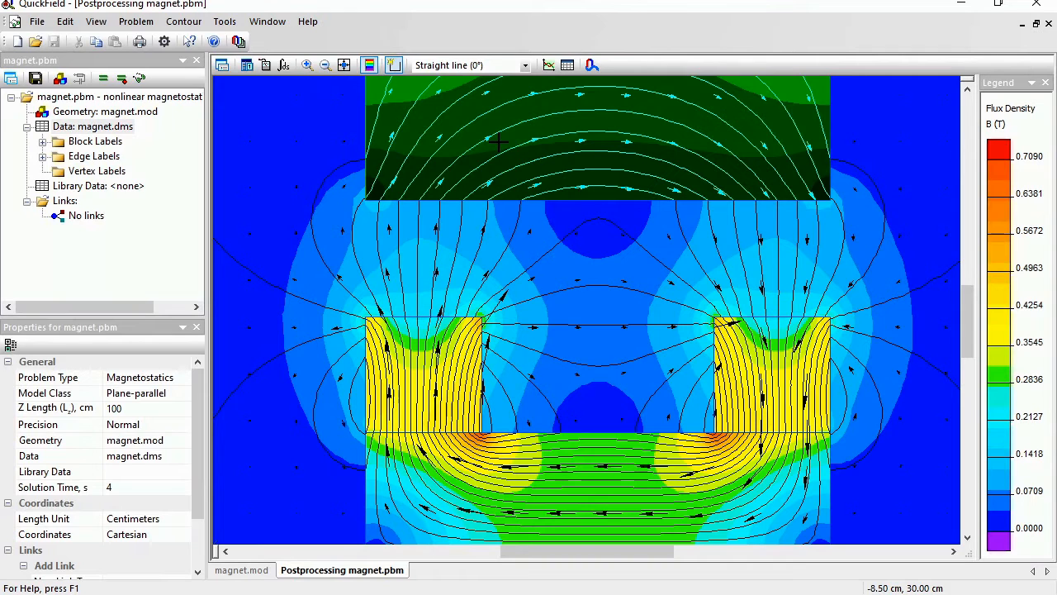
click(285, 66)
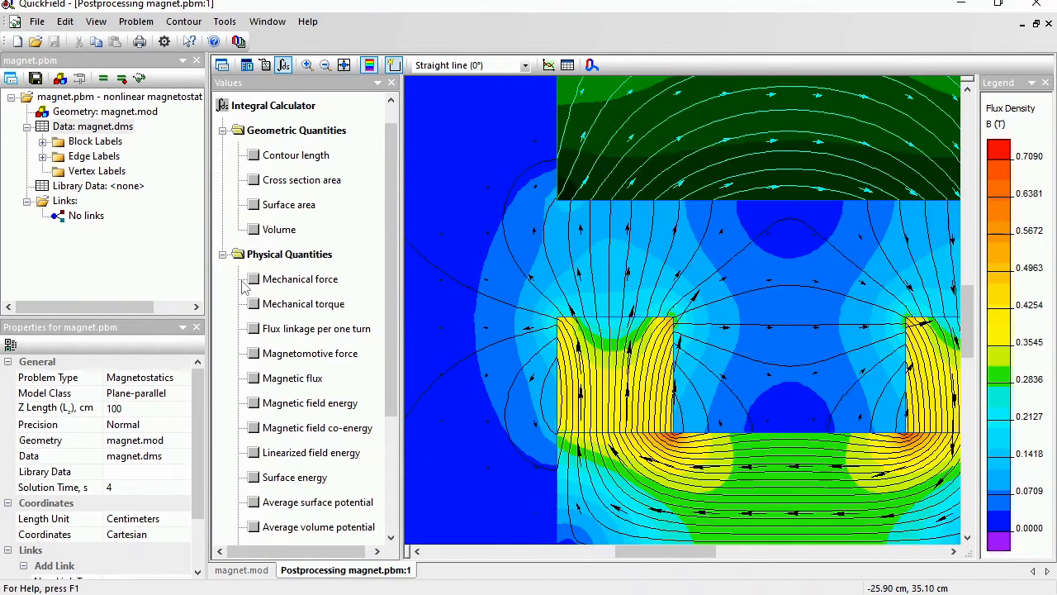
click(255, 285)
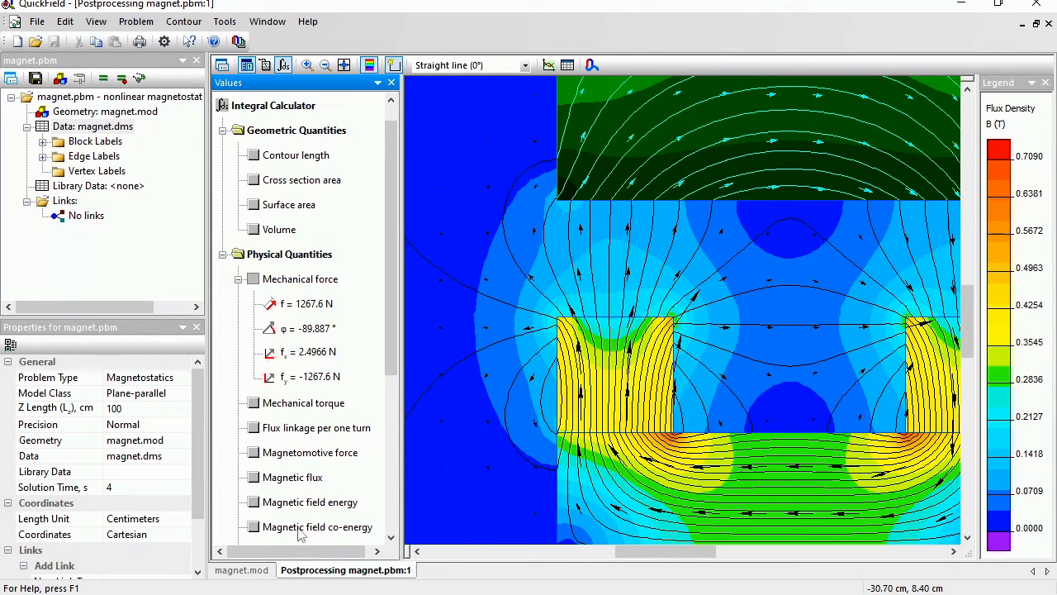
Step: Return to the geometry model and displace the yoke block by -1.5 cm in the y direction
click(248, 571)
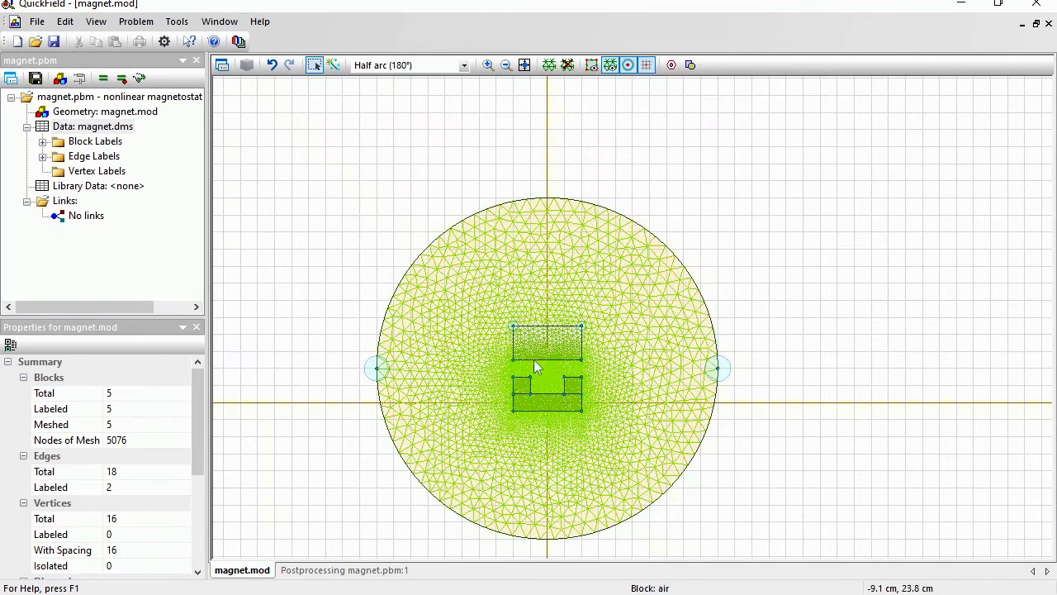
click(550, 350)
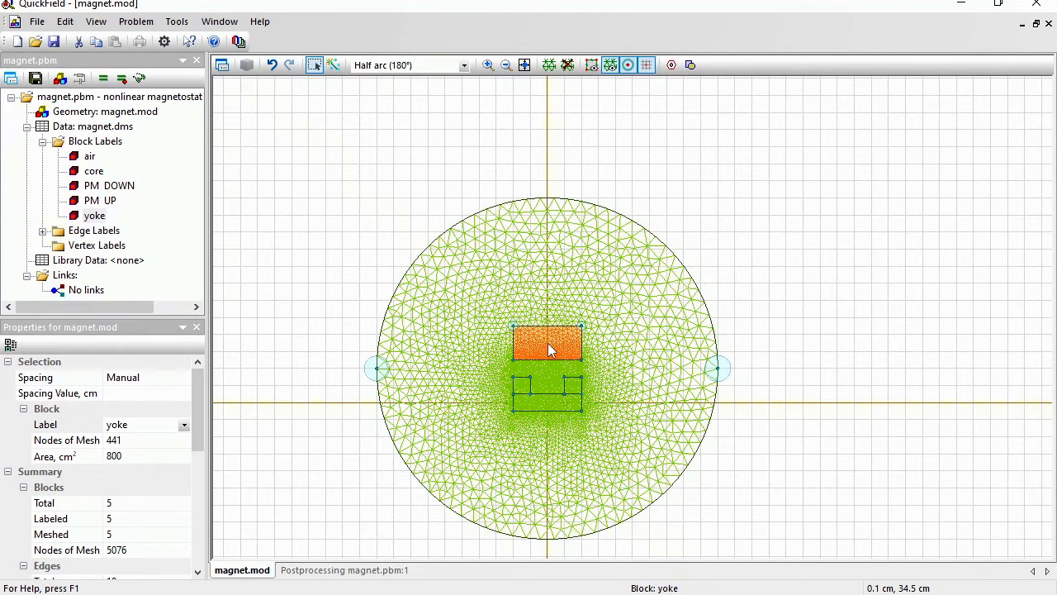
right_click(550, 350)
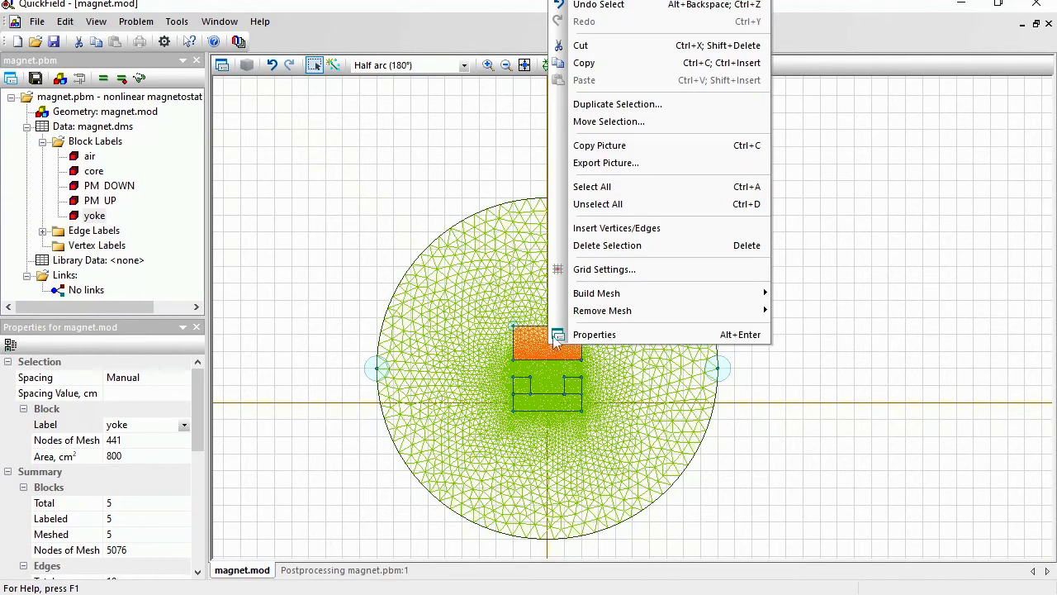
click(611, 121)
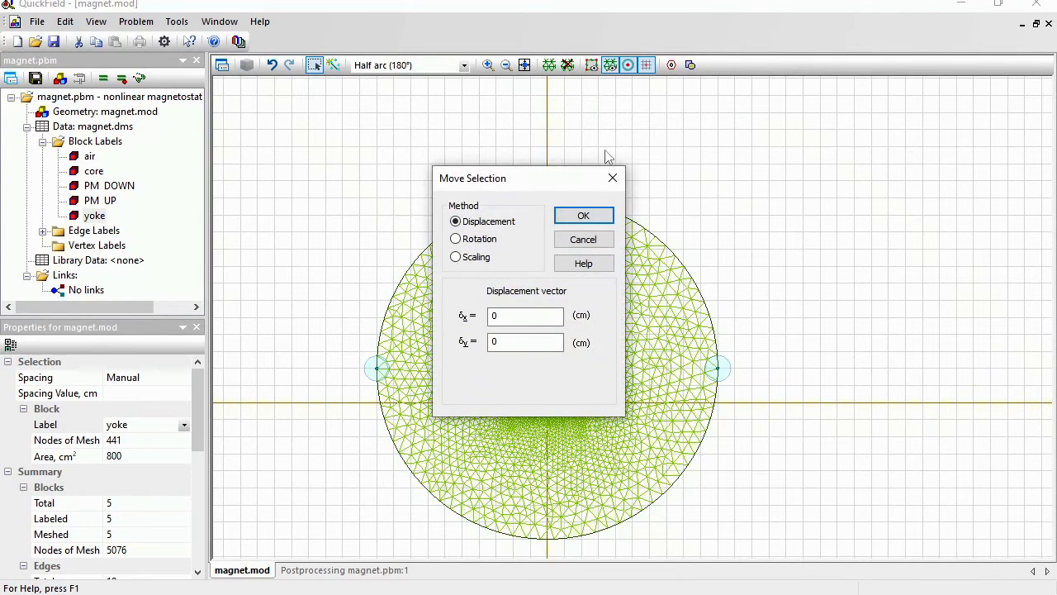
drag(512, 345, 460, 347)
text(-1.5)
click(579, 216)
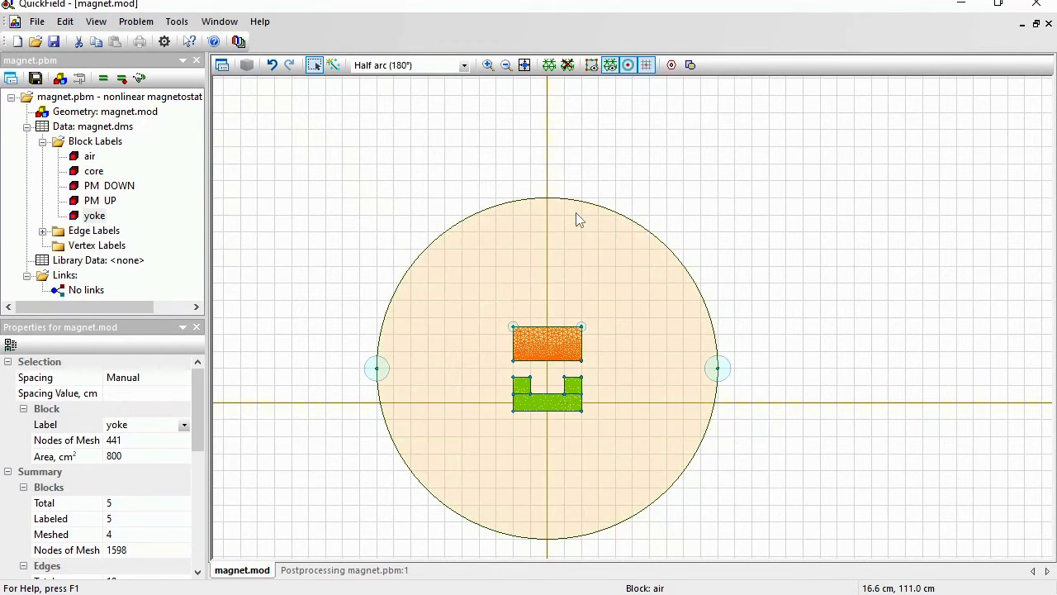
Step: Rebuild the mesh around the moved yoke and solve the problem again
click(548, 65)
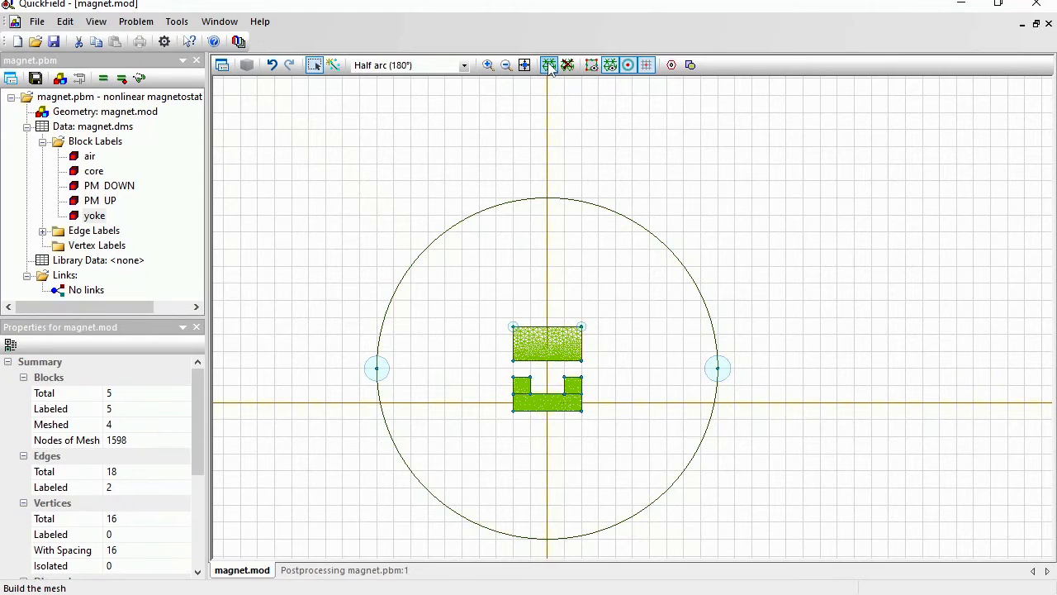
click(102, 79)
key(Return)
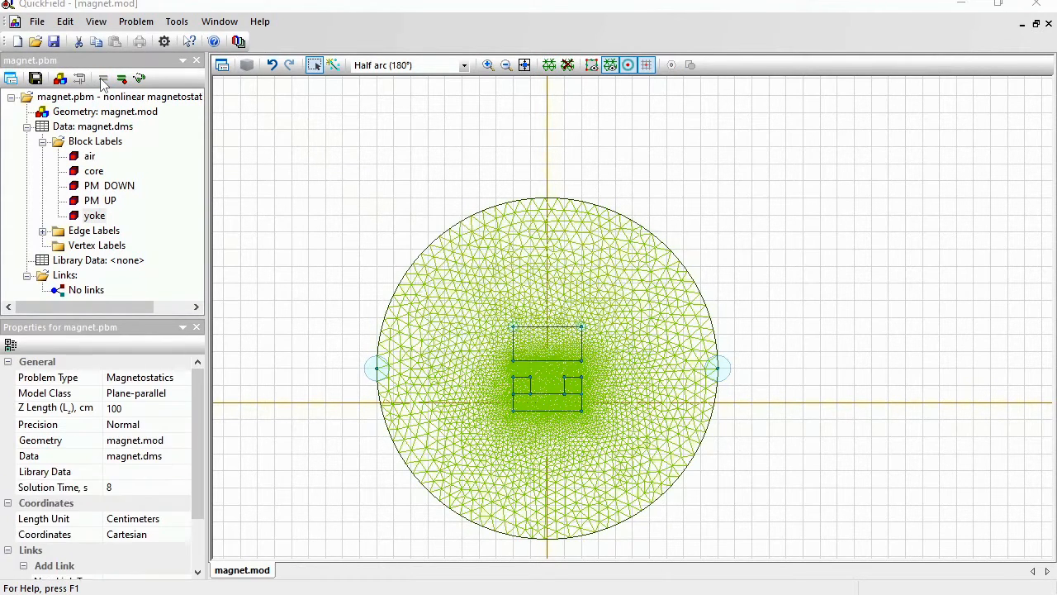
Step: Open the field results, select the yoke block as the integration contour, and calculate the mechanical force on it
click(586, 337)
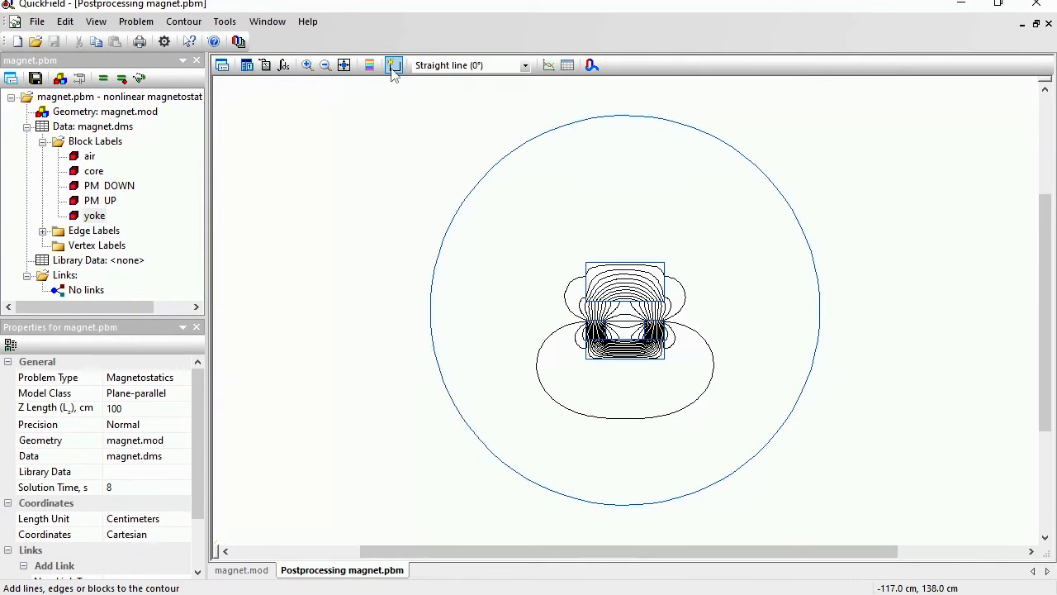
click(394, 67)
click(611, 279)
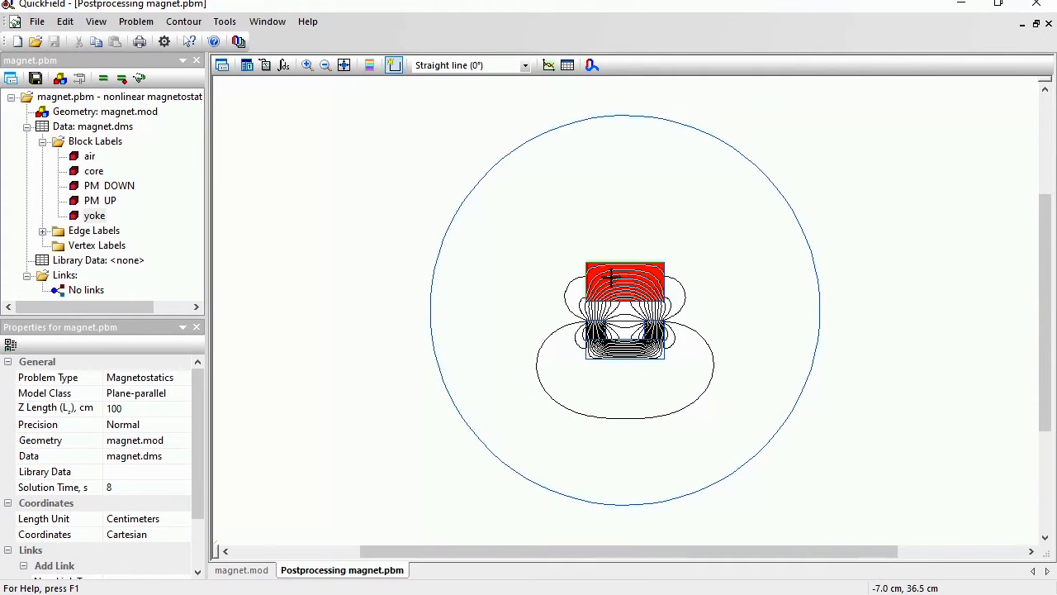
click(283, 68)
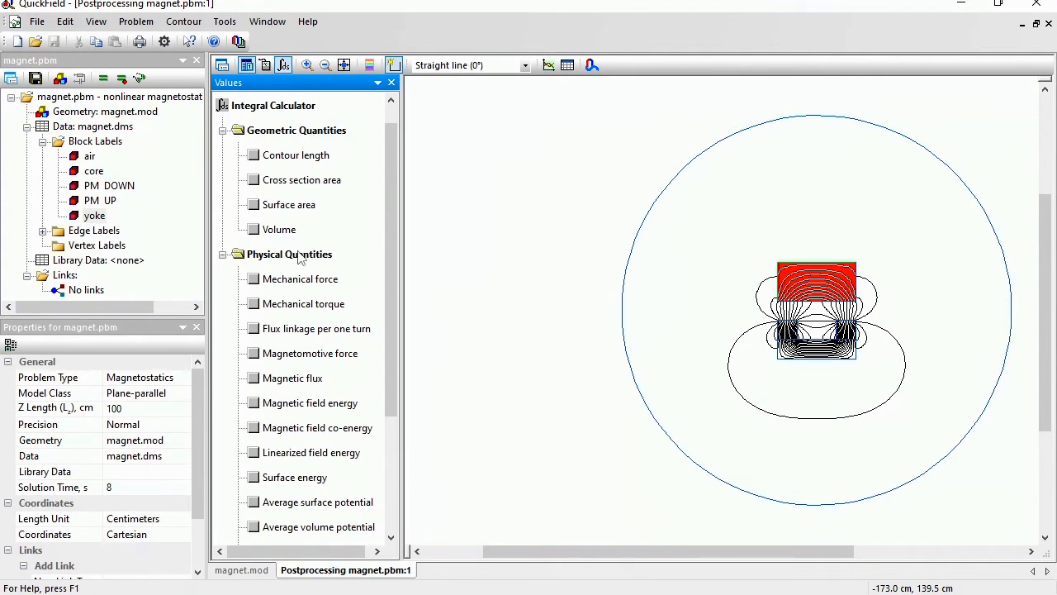
click(255, 280)
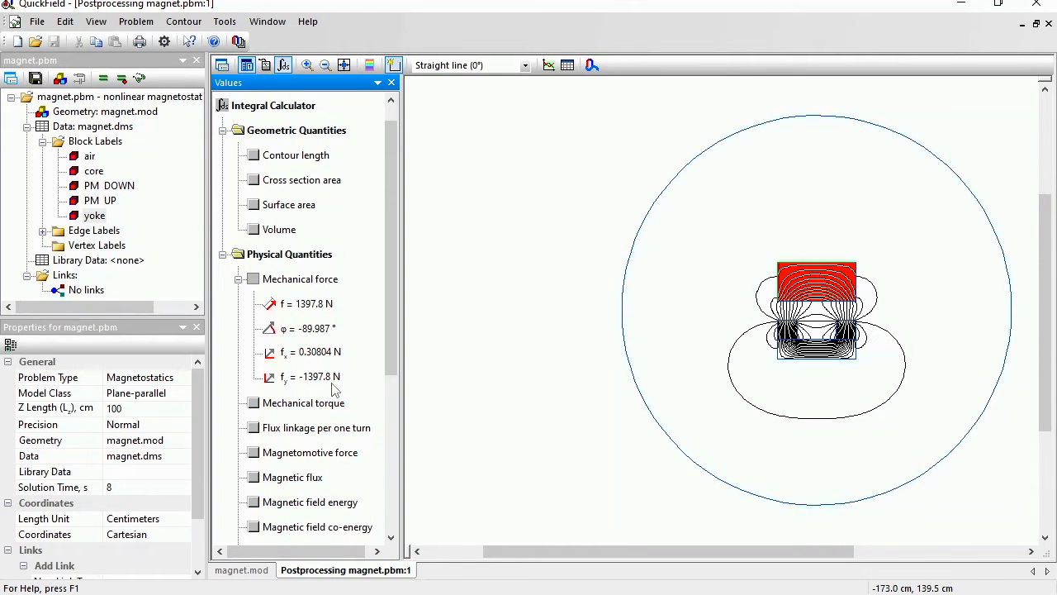
Step: Start LabelMover and, in the geometry model, draw a straight edge across the air gap from (-20, 15) to (-20, 24.5) cm
click(239, 42)
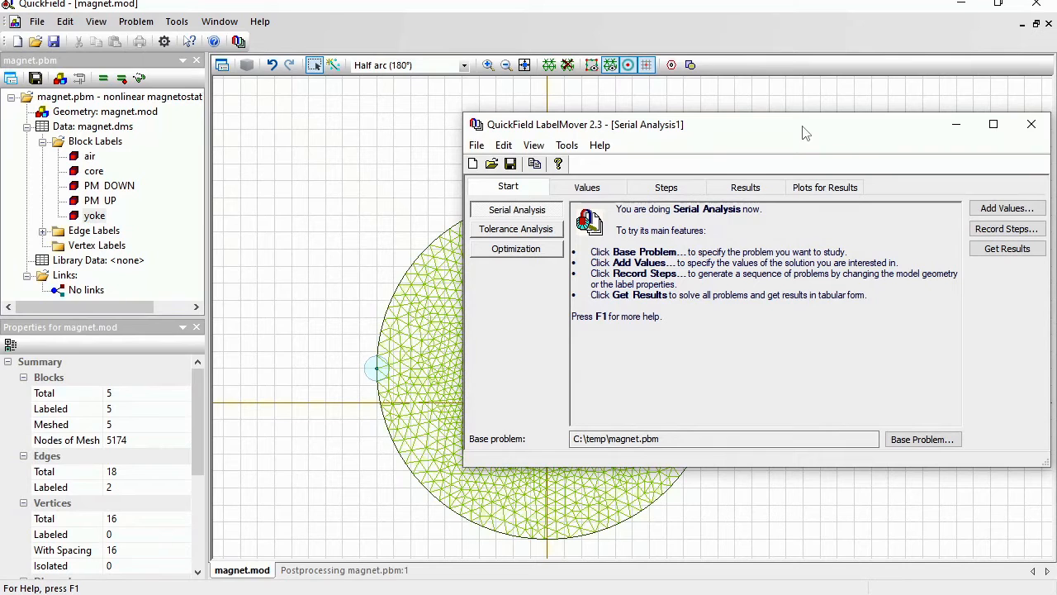
click(547, 19)
click(487, 65)
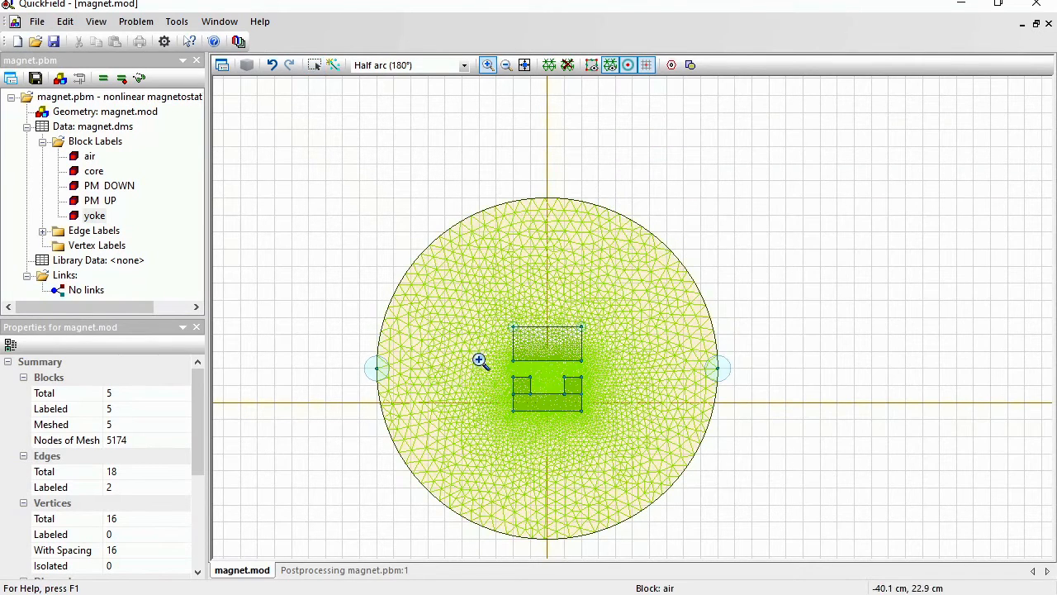
drag(479, 360, 550, 404)
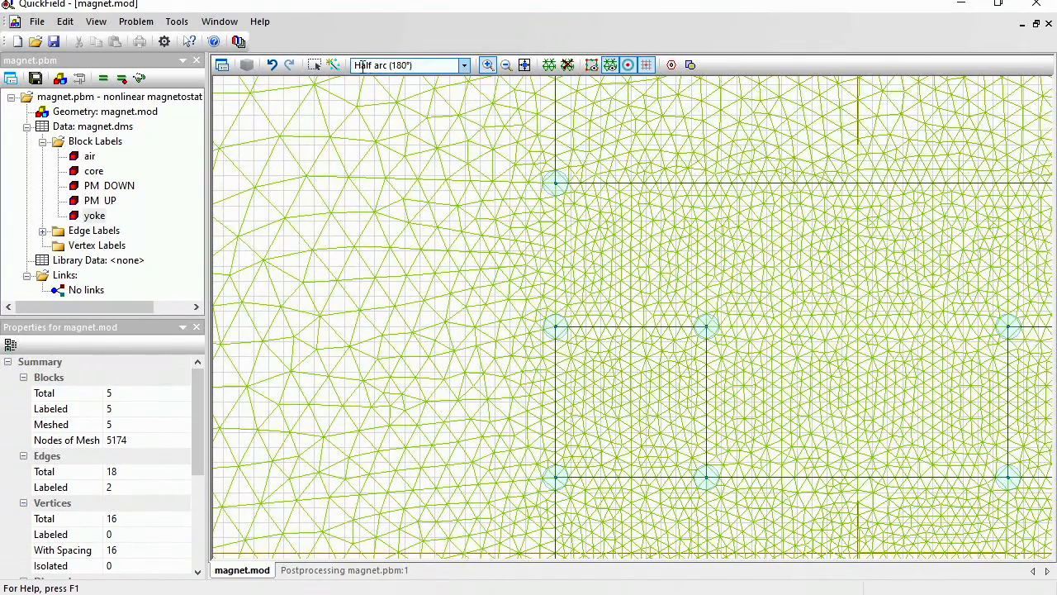
click(332, 66)
click(420, 83)
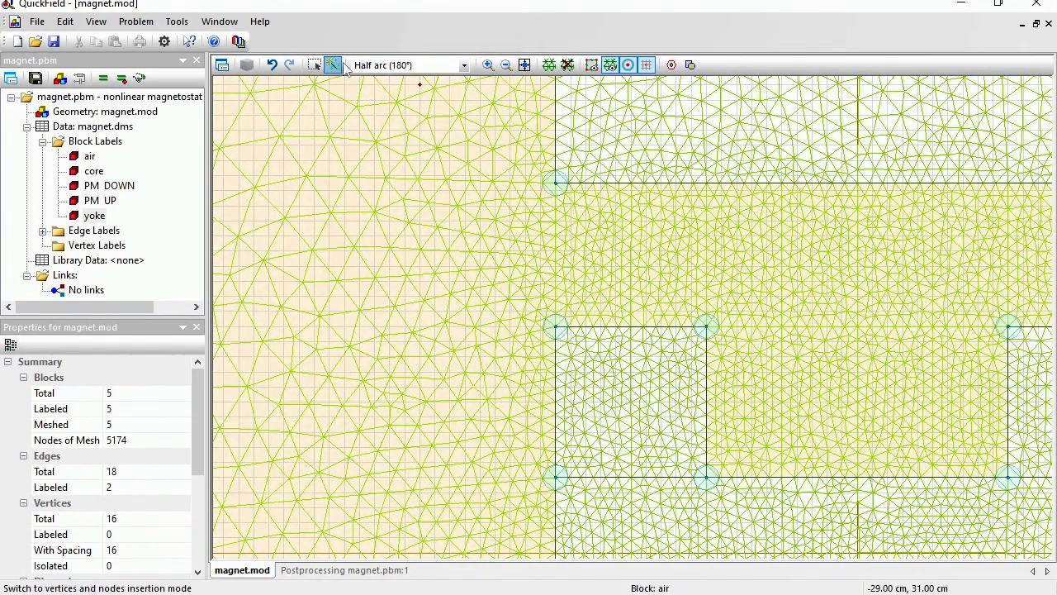
click(464, 65)
click(421, 76)
click(555, 328)
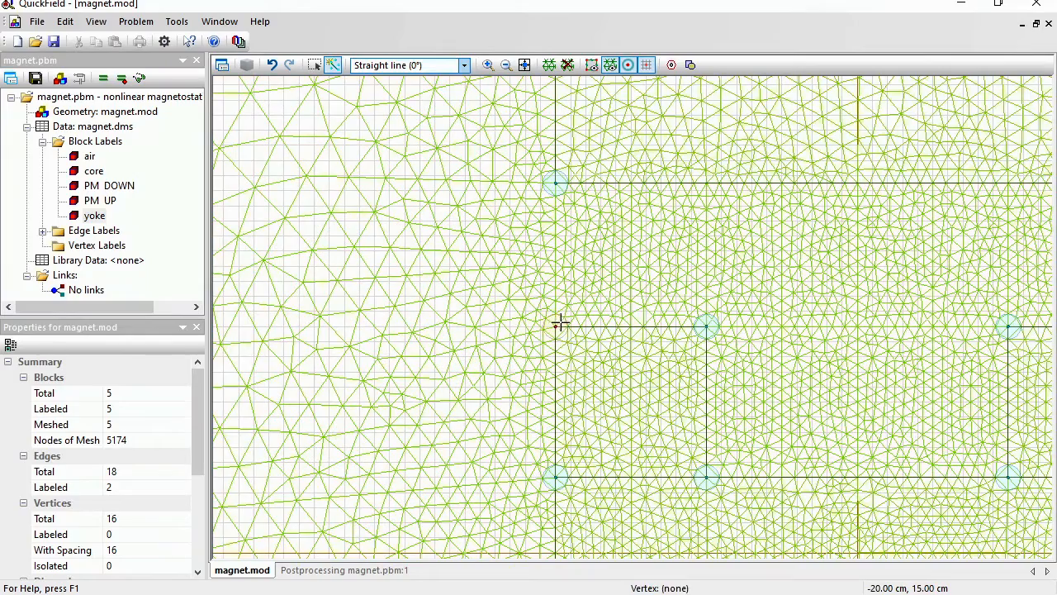
click(555, 185)
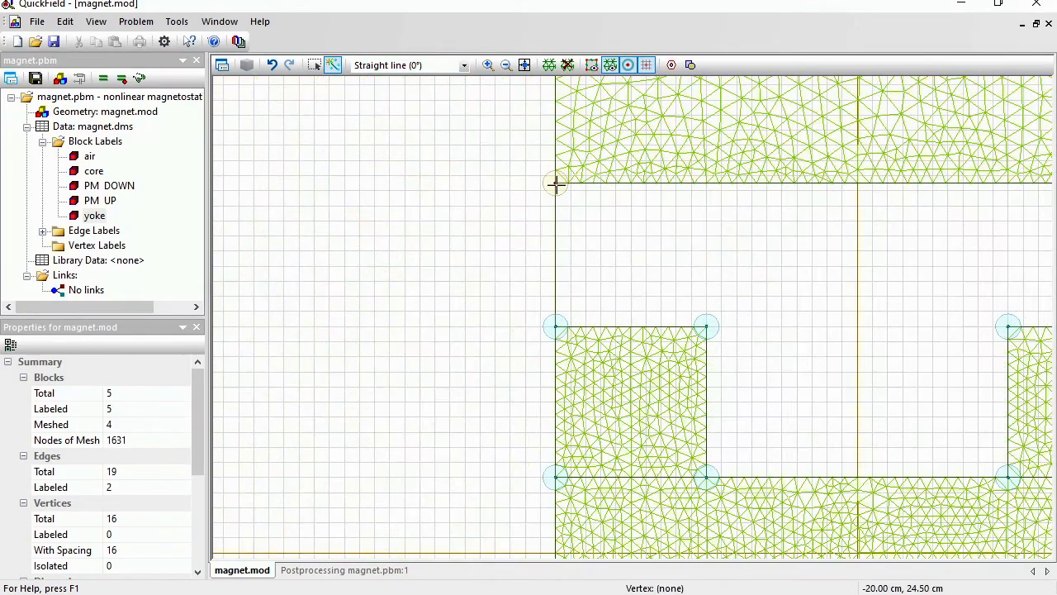
Step: Label the new air-gap edge "distance" and accept its edge label properties without any boundary condition
click(317, 69)
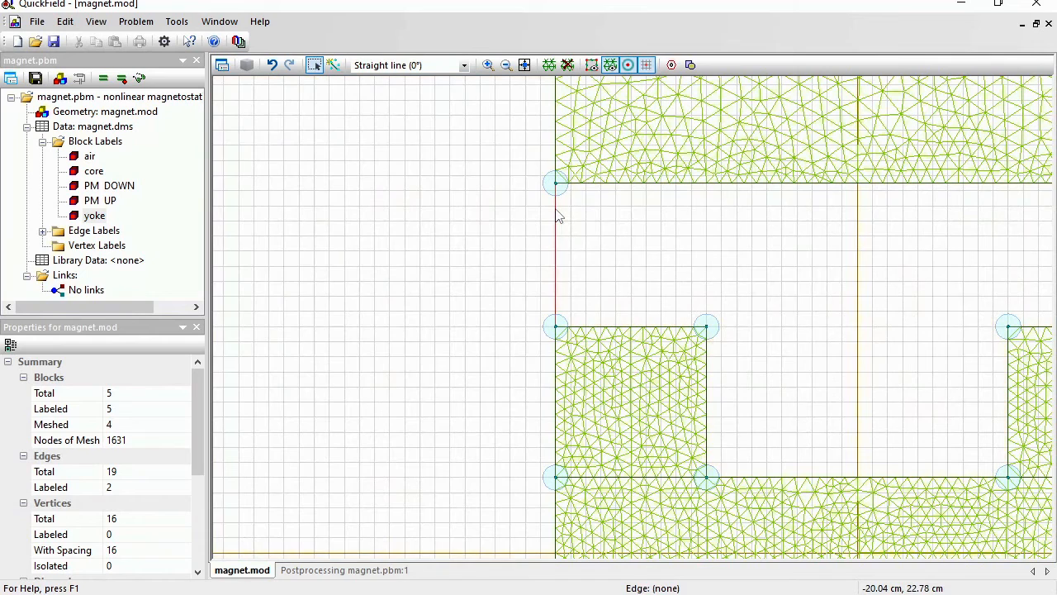
click(556, 218)
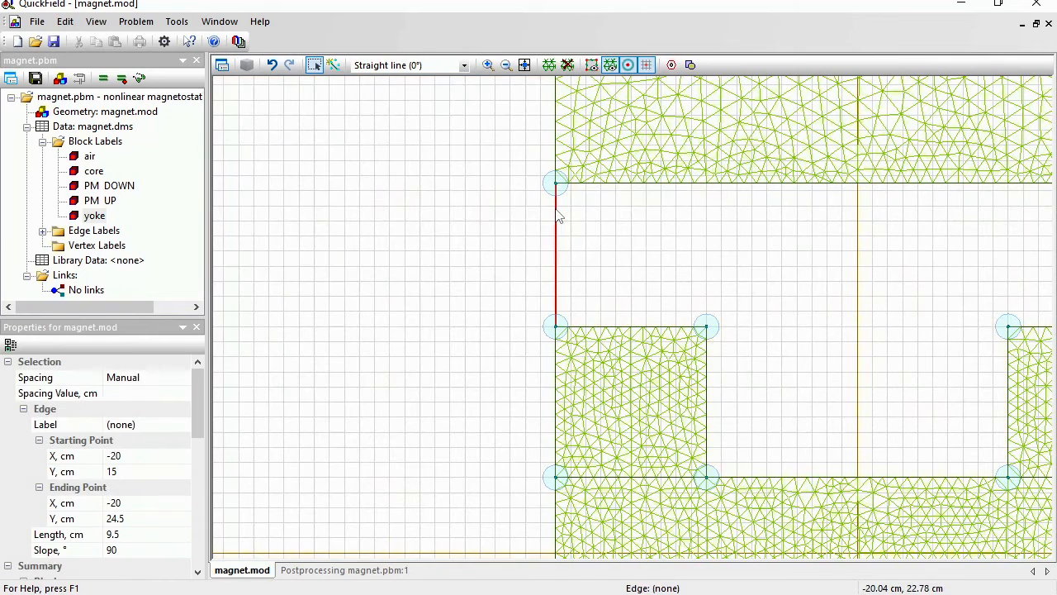
click(138, 425)
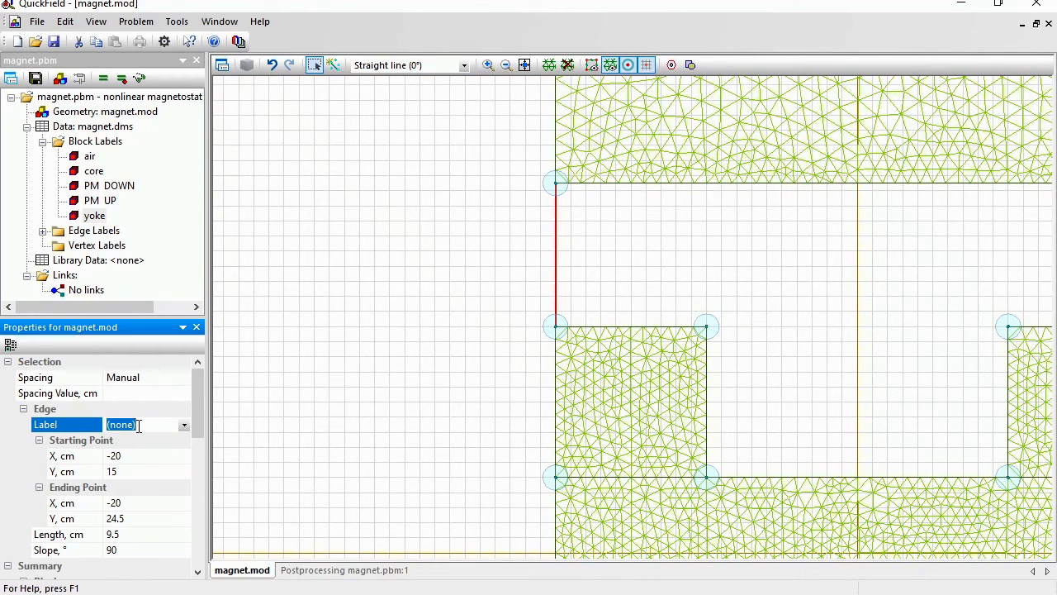
text(distance)
key(Return)
click(86, 246)
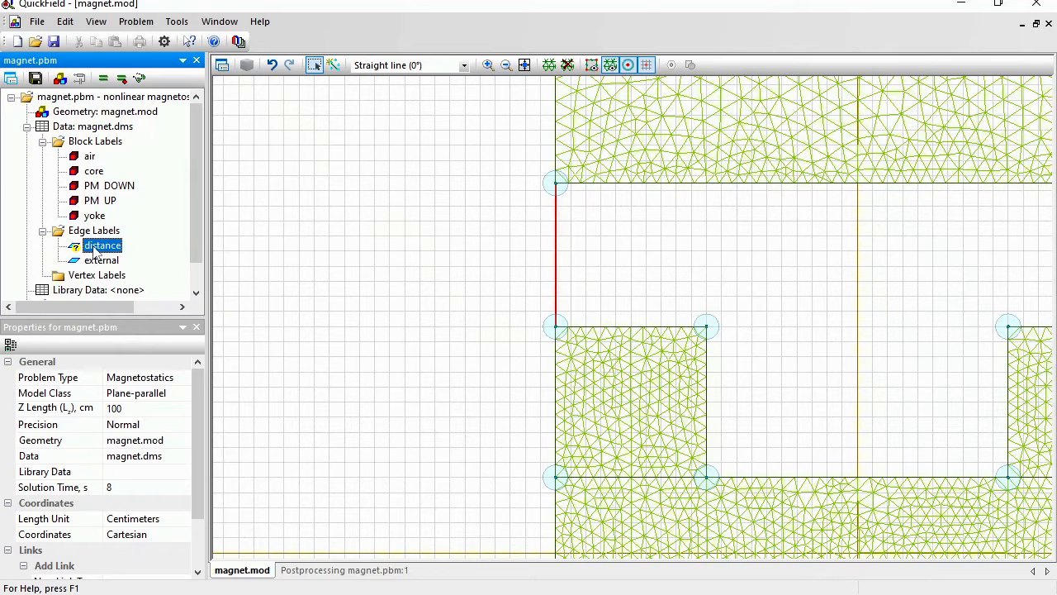
double_click(96, 248)
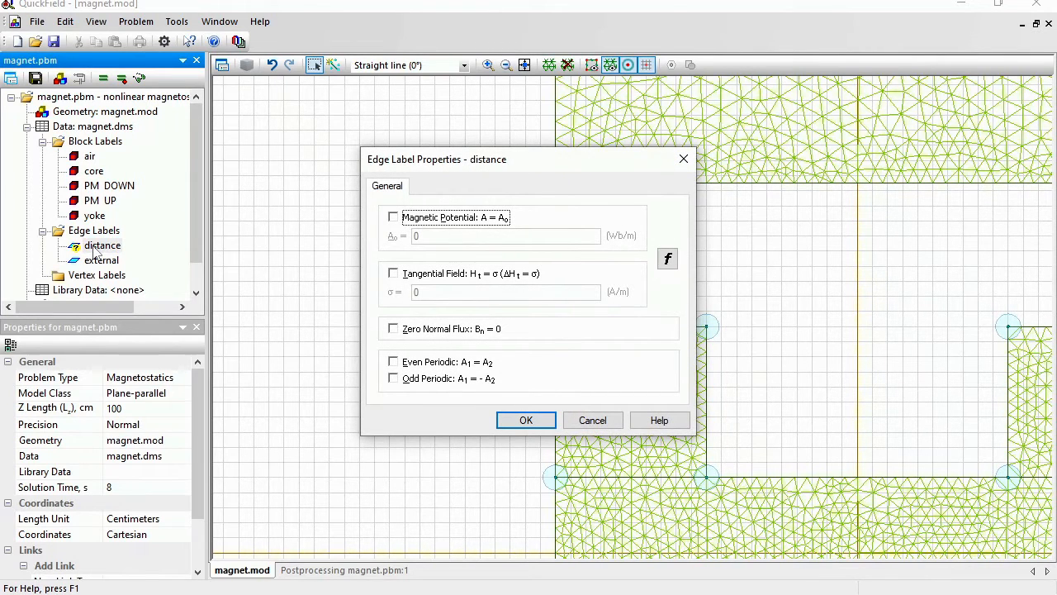
click(529, 420)
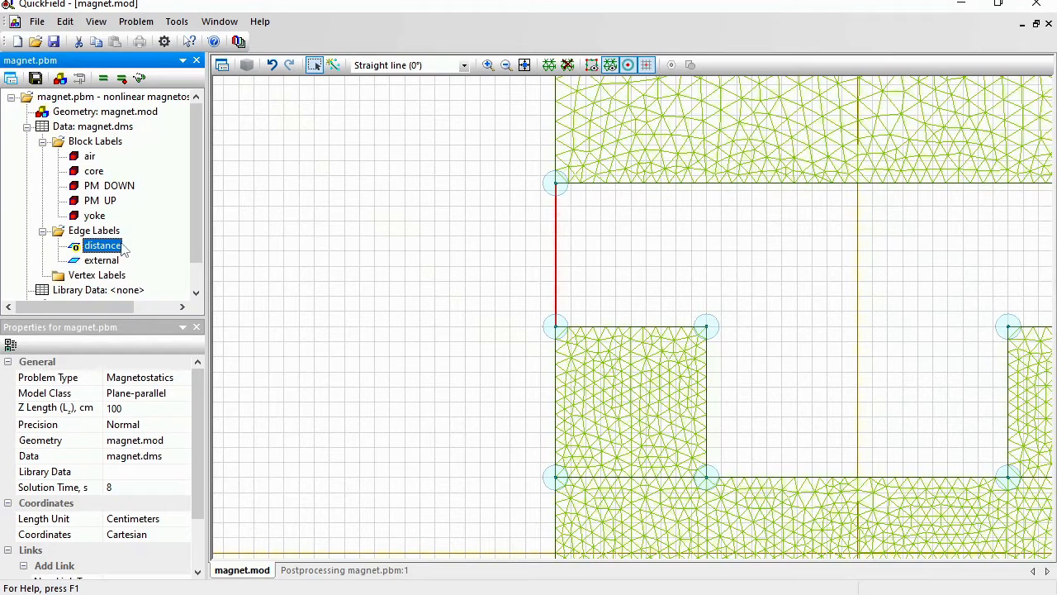
Step: Save the problem and add the contour length of the distance edge to the LabelMover serial analysis values
click(41, 77)
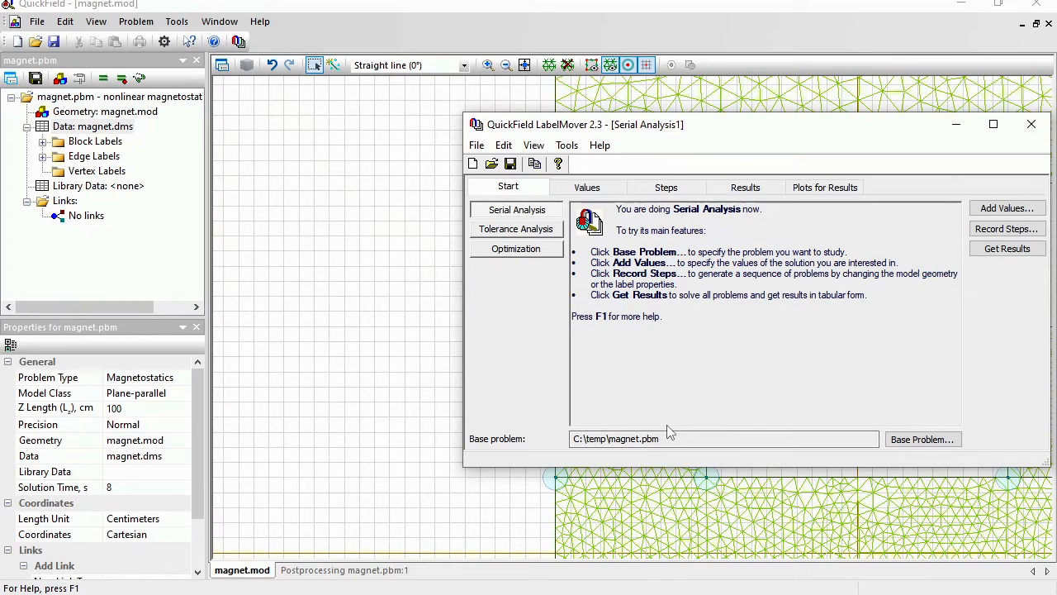
click(586, 189)
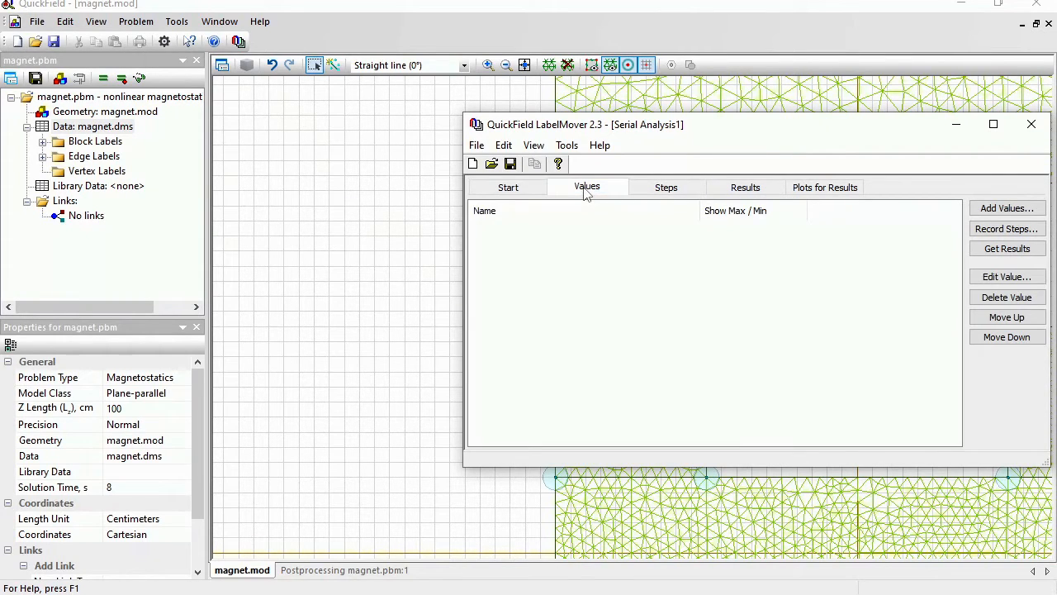
click(1003, 209)
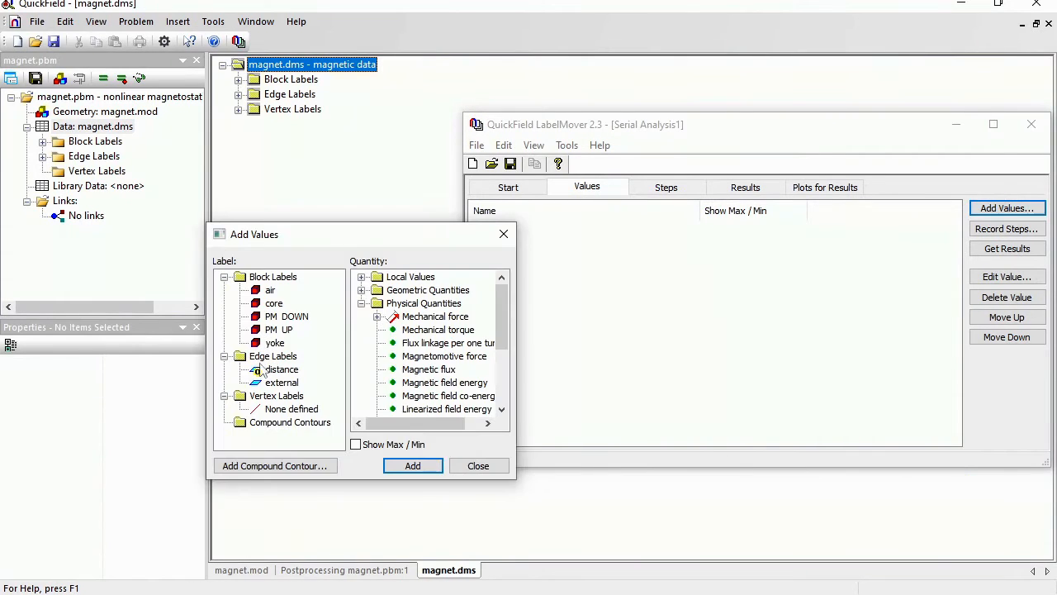
click(272, 371)
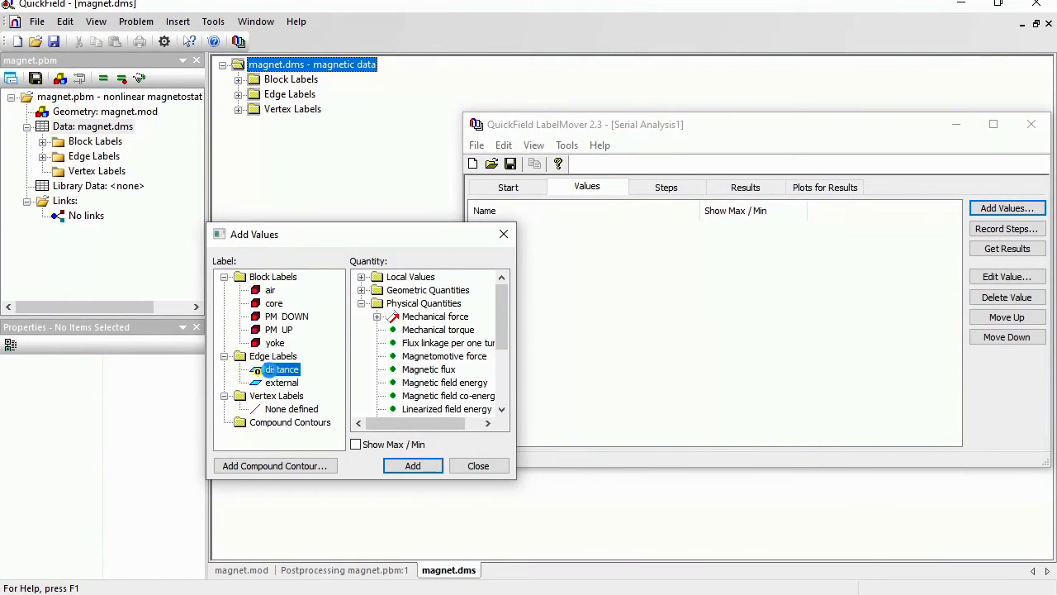
click(361, 290)
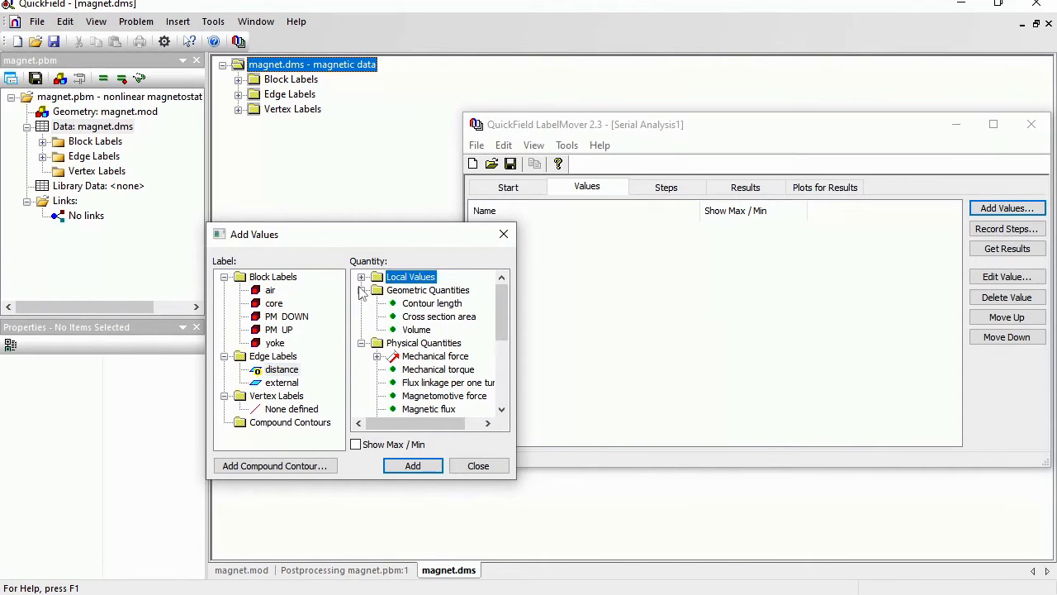
click(427, 304)
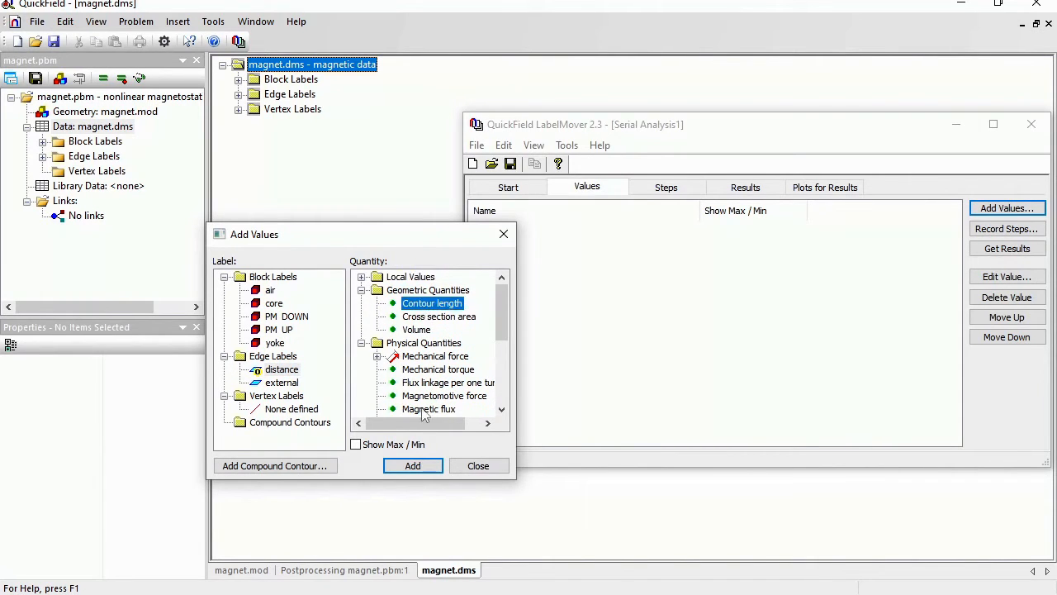
click(404, 466)
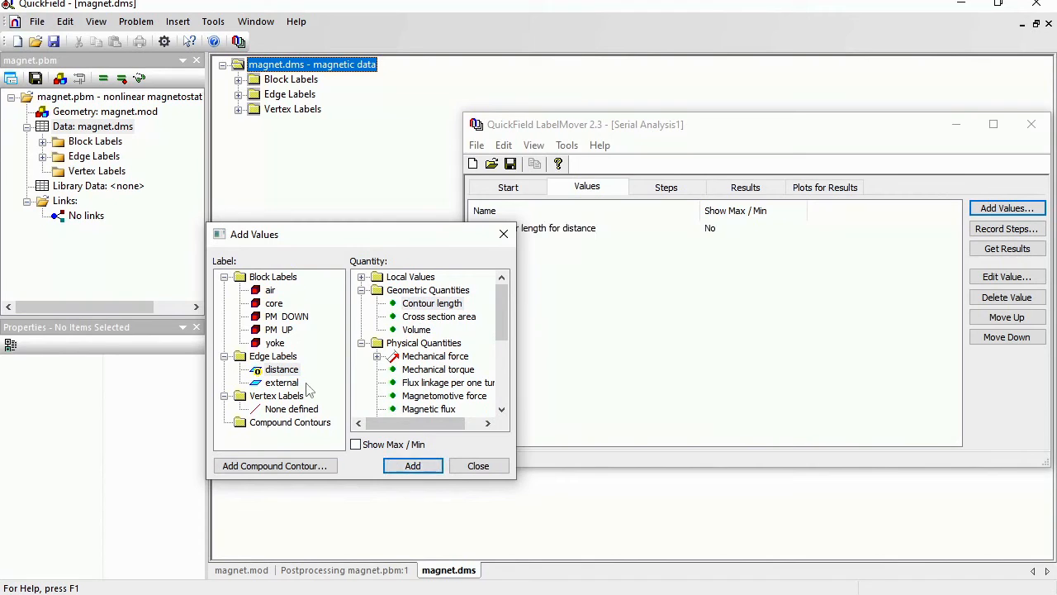
Step: Add the Y component of the mechanical force on the yoke block to the analysis values
click(273, 342)
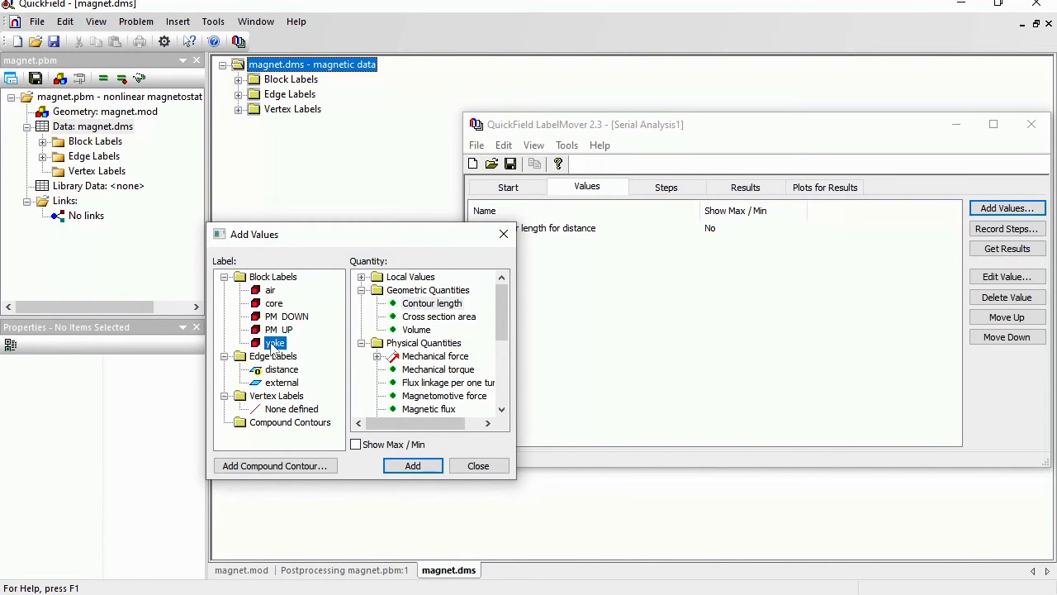
click(376, 357)
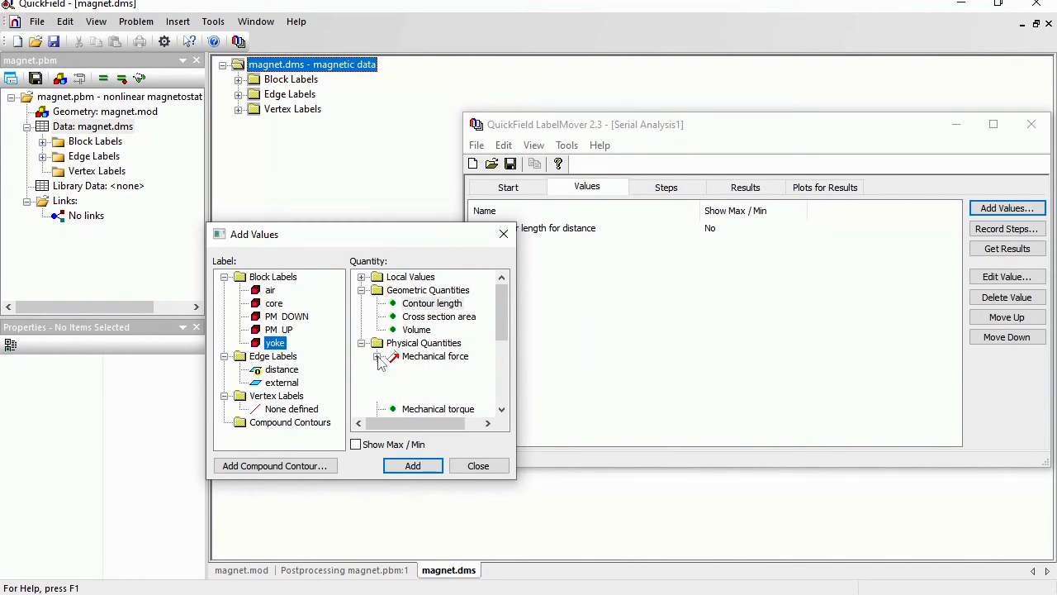
click(420, 397)
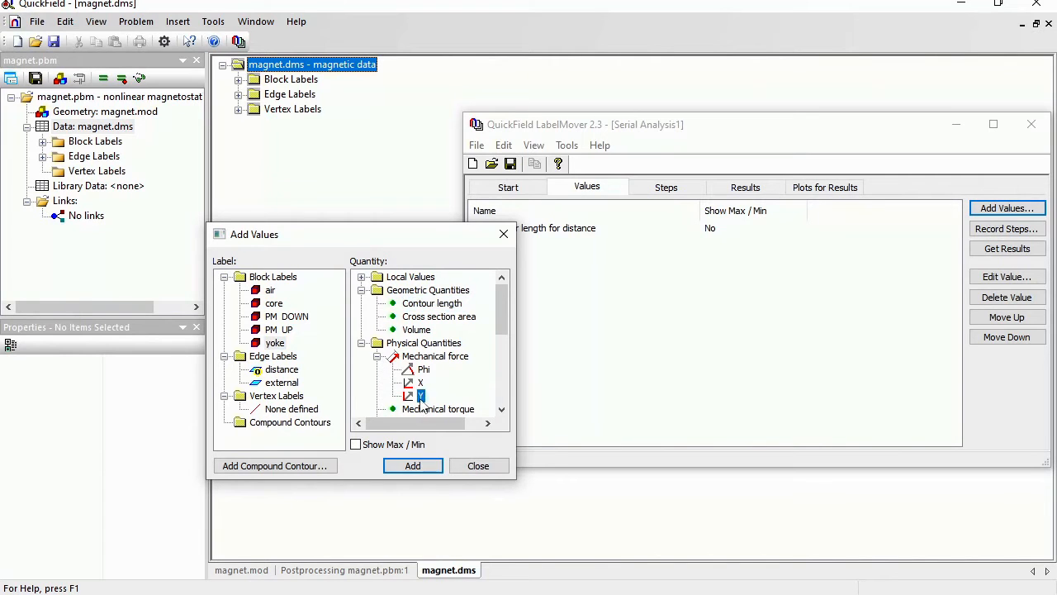
click(414, 471)
click(479, 466)
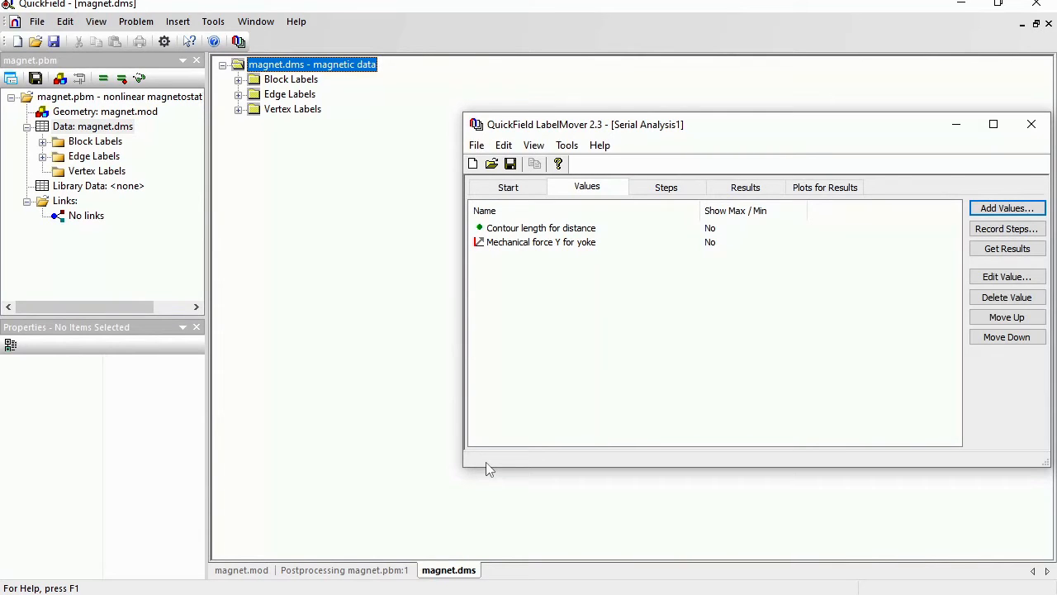
Step: Record a Move step for the serial analysis that displaces the yoke block by dy = -2 cm
click(669, 186)
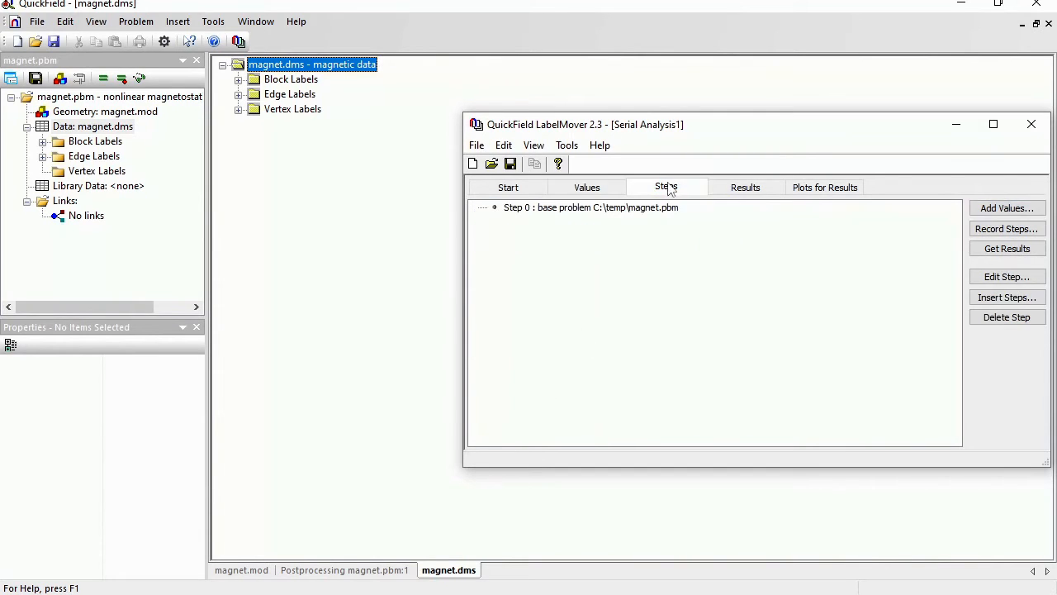
click(1006, 231)
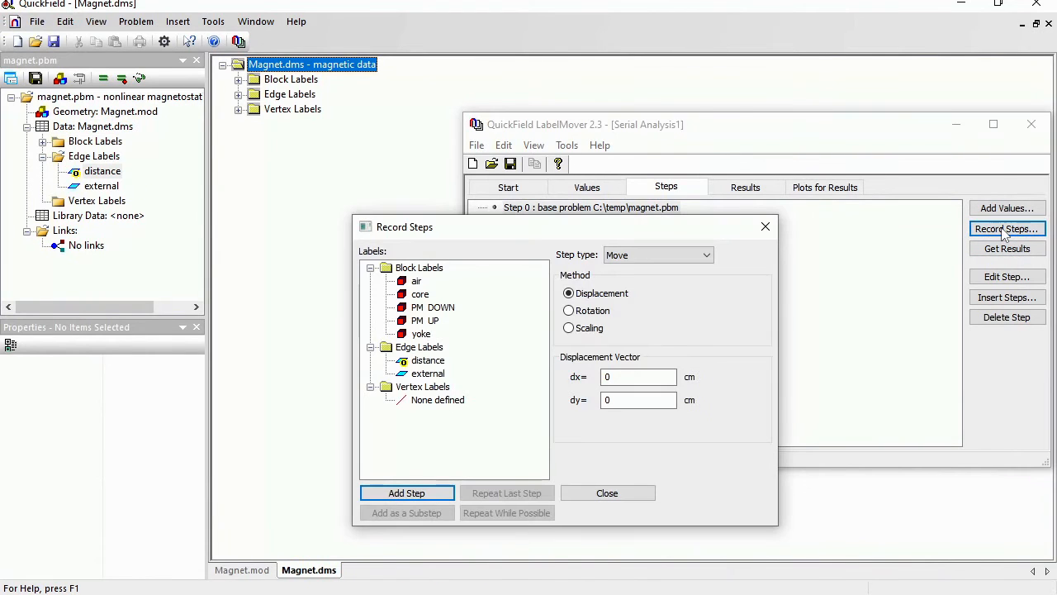
click(419, 336)
click(620, 256)
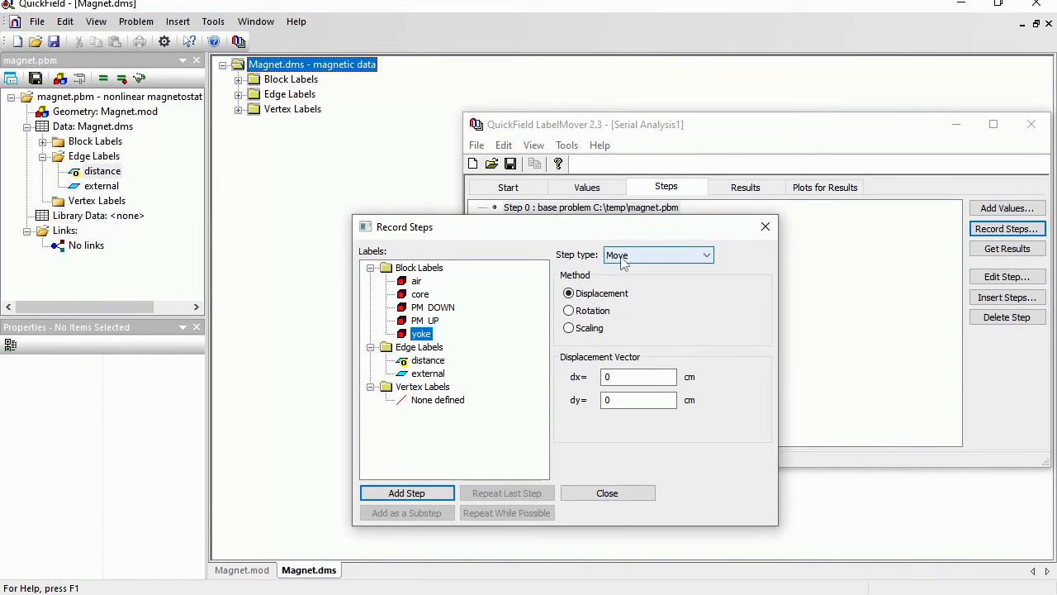
drag(626, 403, 567, 407)
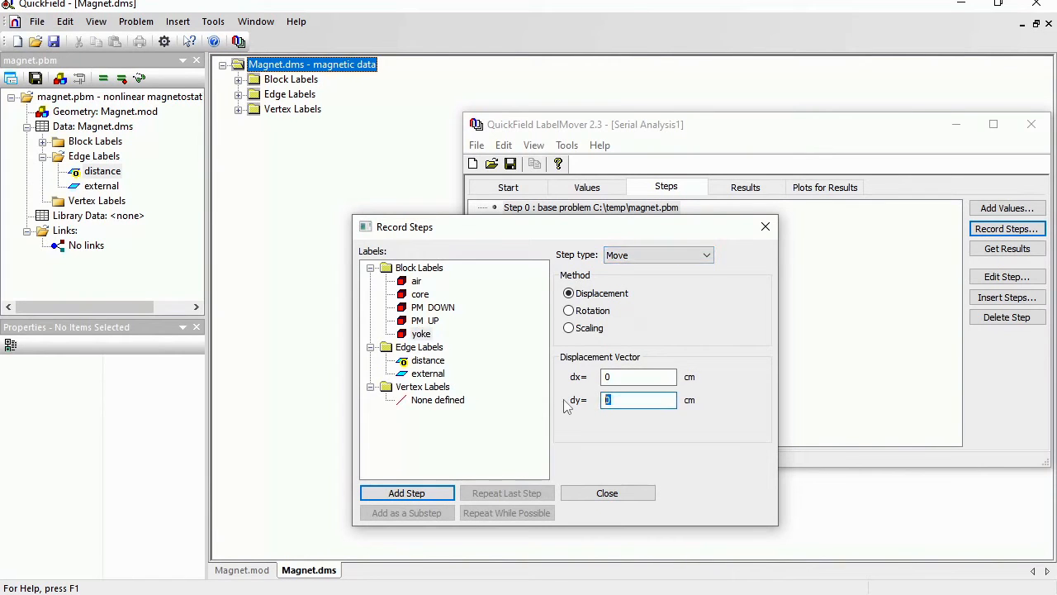
text(-2)
click(424, 494)
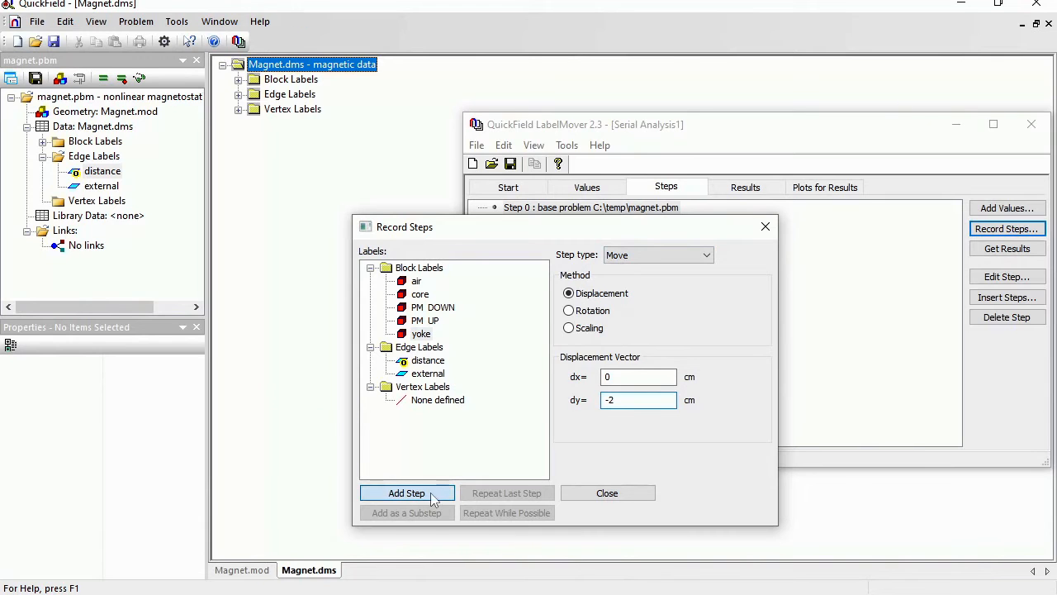
click(618, 493)
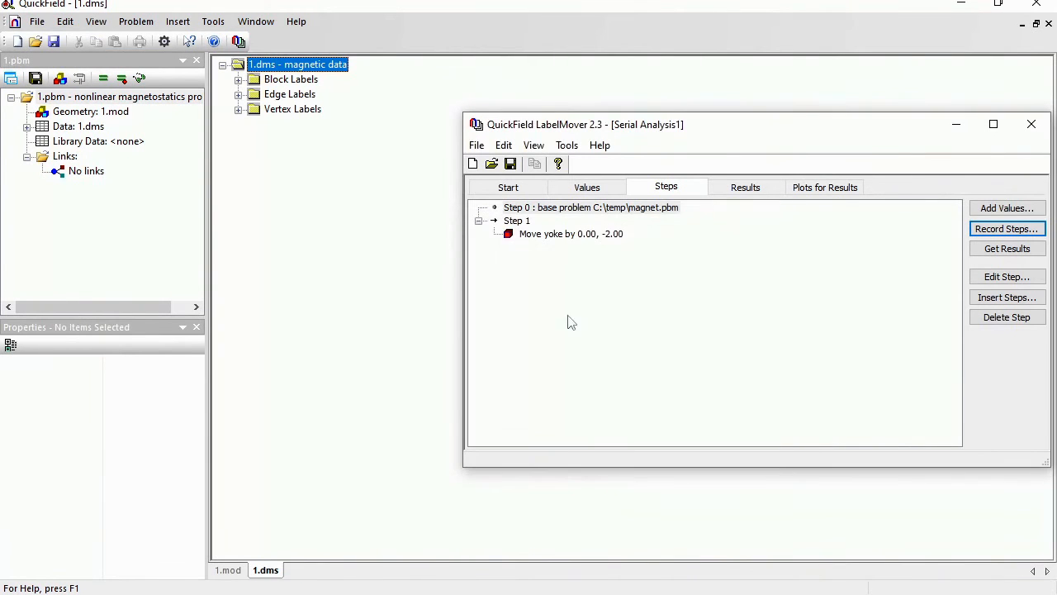
Step: Set the yoke displacement step to repeat while possible
click(512, 220)
right_click(512, 220)
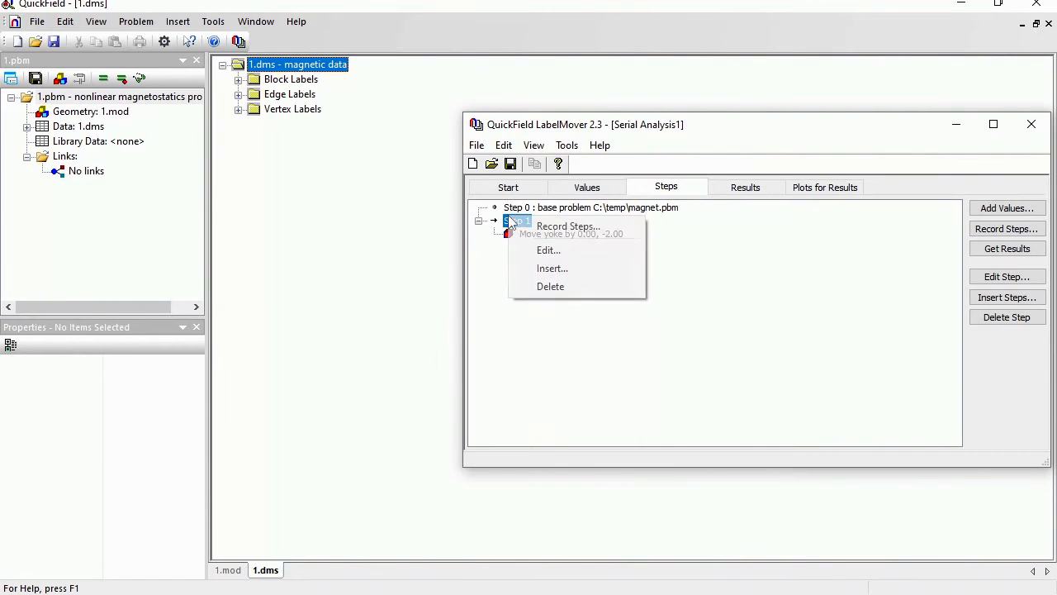
click(560, 249)
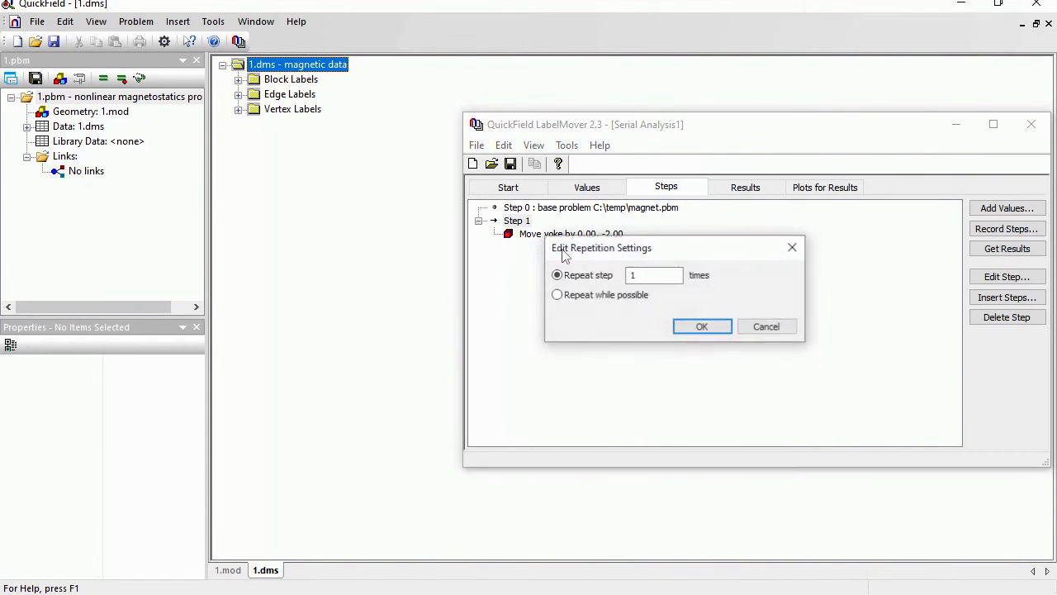
click(586, 296)
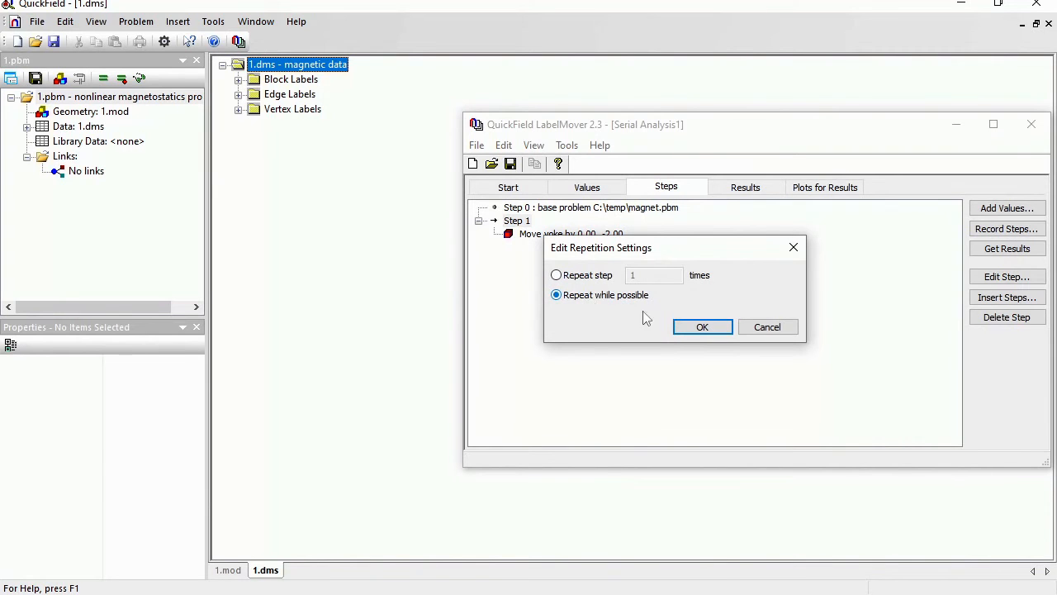
click(698, 328)
Step: Review the base problem, values and steps of the serial analysis, and solve all problems to get the results
click(547, 187)
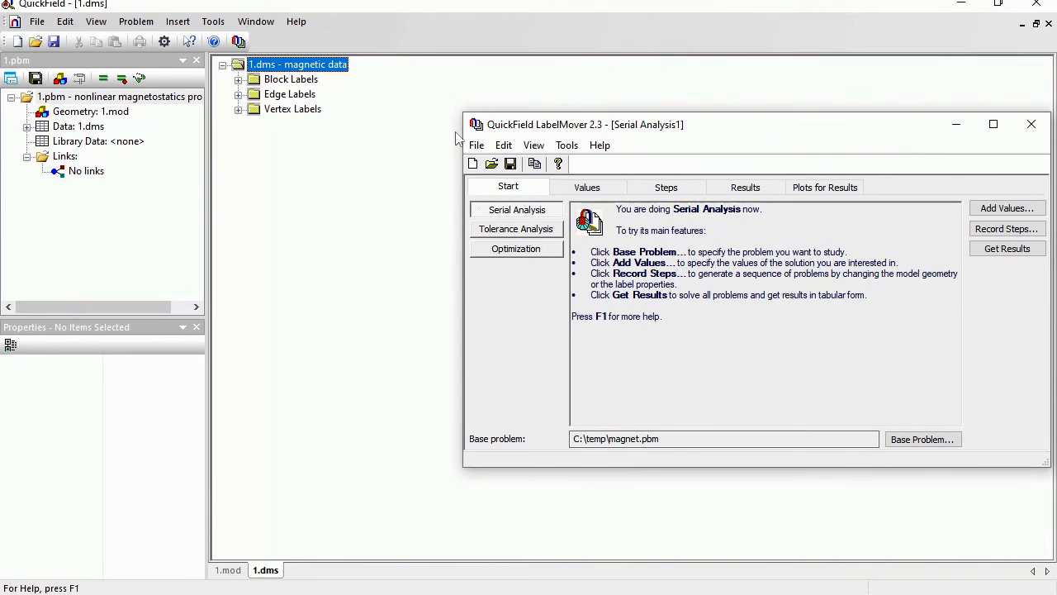
click(586, 188)
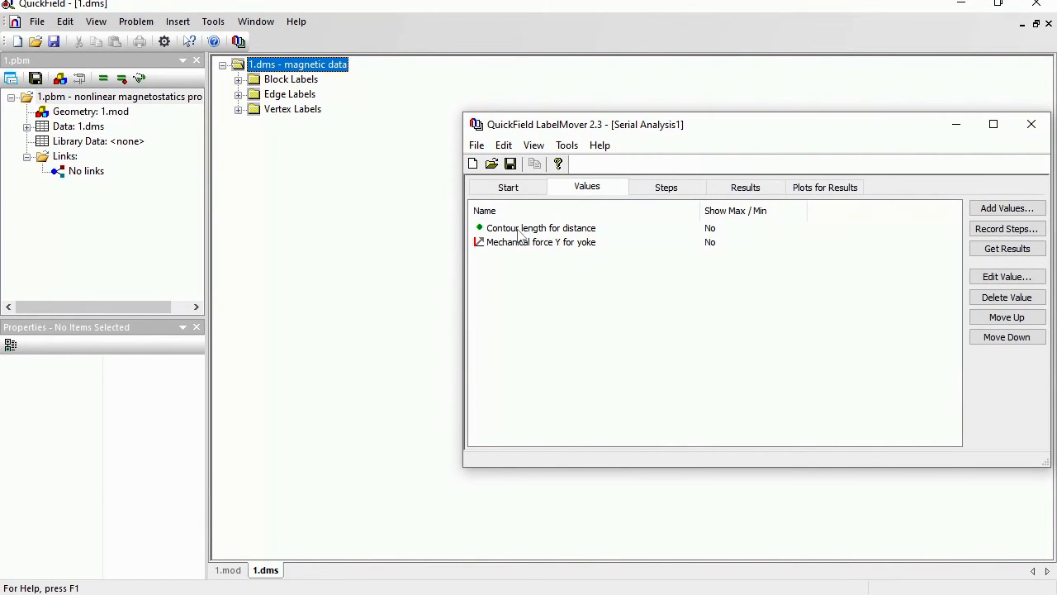
click(673, 192)
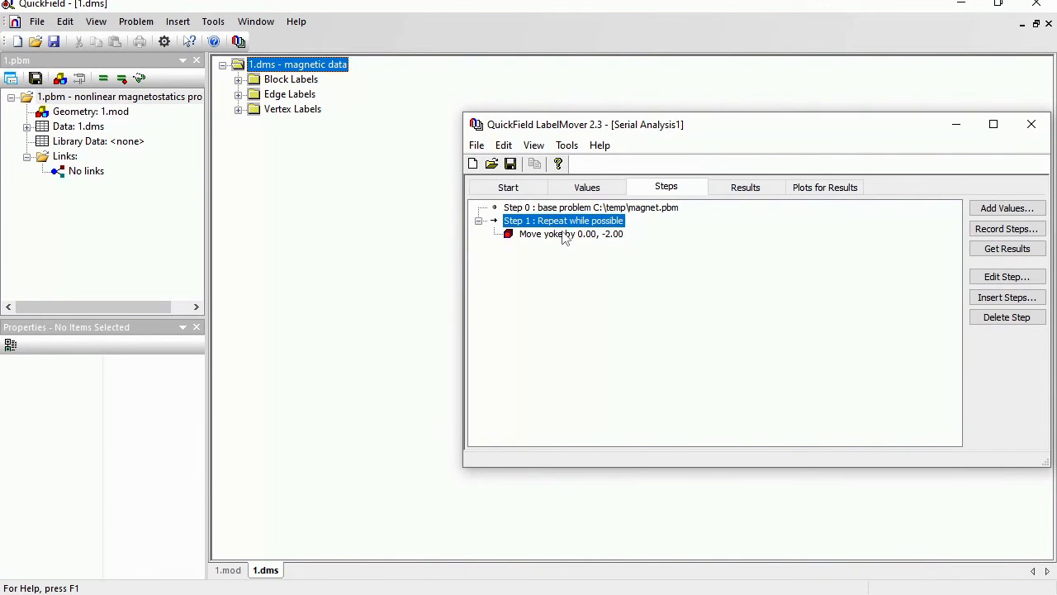
click(1009, 252)
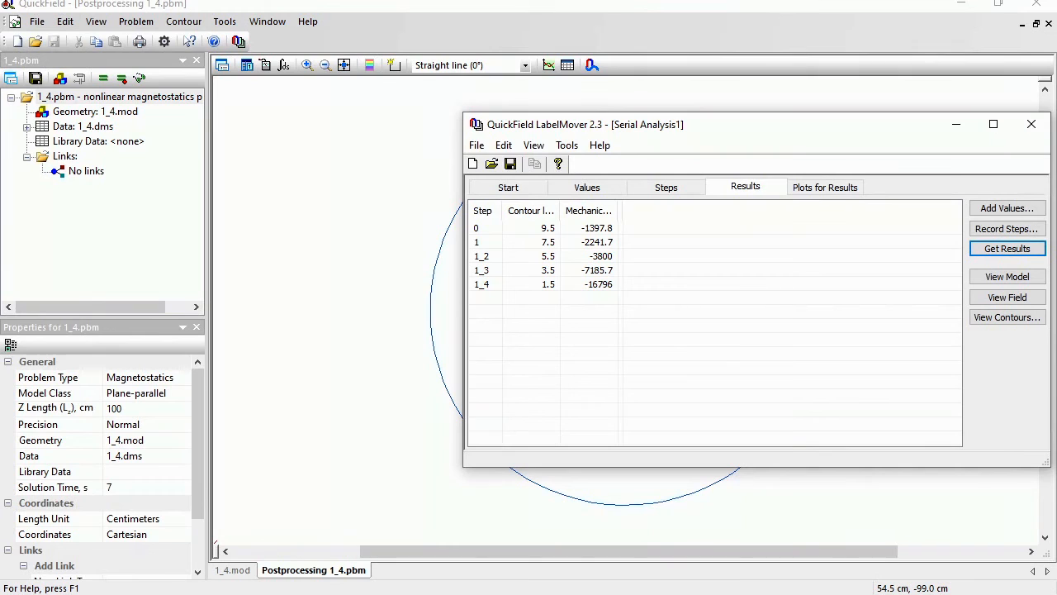
Step: Plot the results with contour length for distance as X and mechanical force Y for yoke as Y
click(825, 187)
click(588, 439)
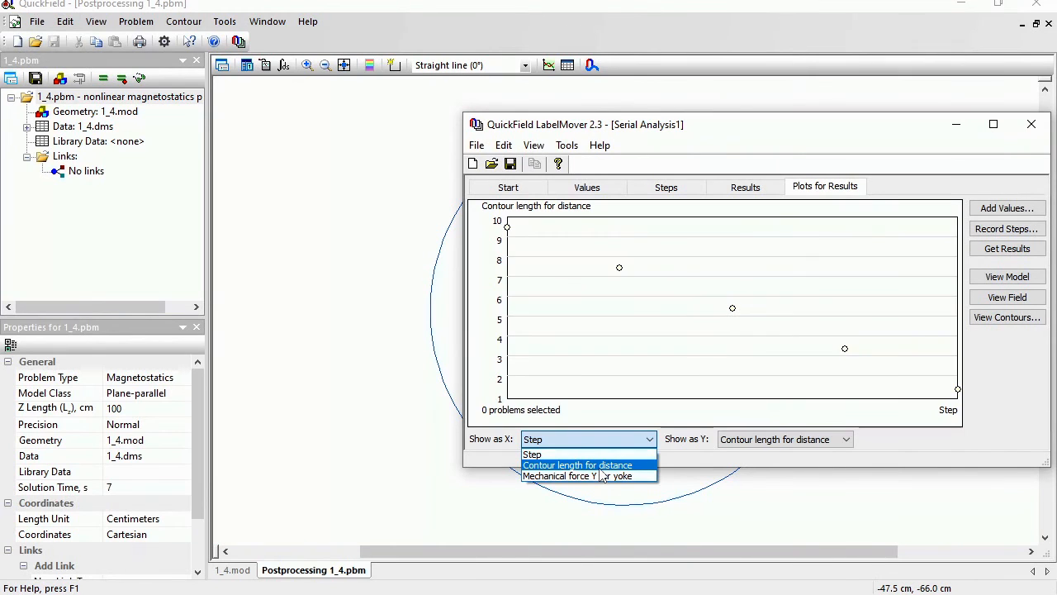
click(600, 468)
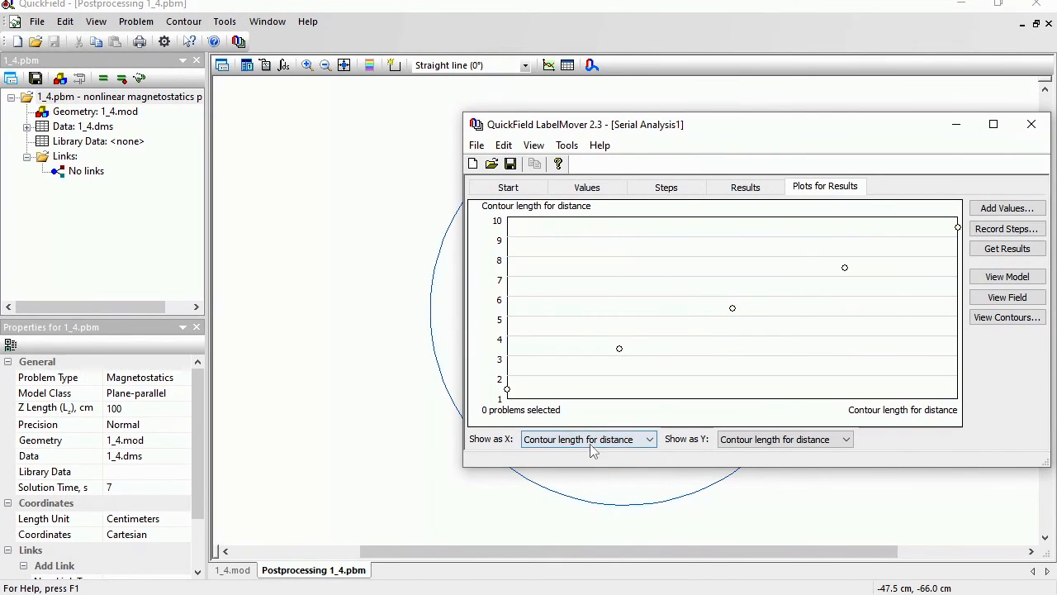
click(787, 441)
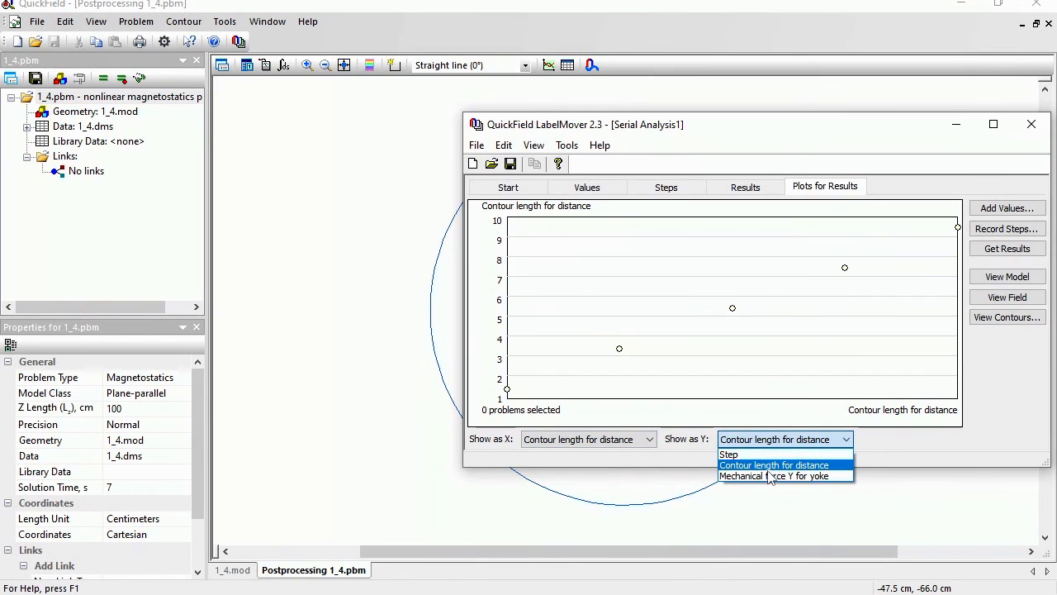
click(766, 477)
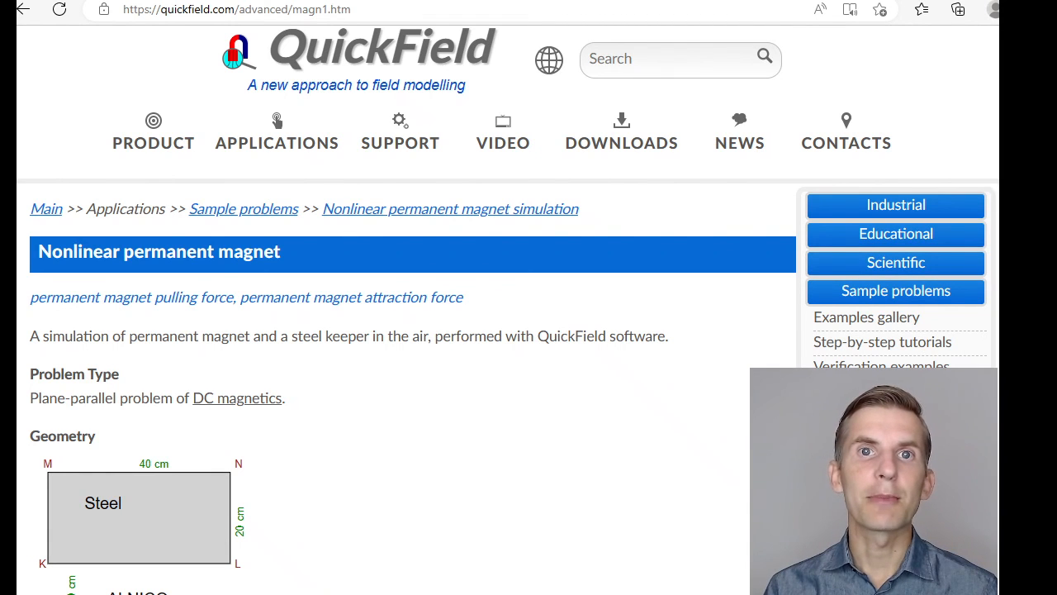
Step: Examine the Nonlinear permanent magnet example page on the QuickField website, from geometry and results to the simulation files download link
scroll(508, 310, down, 3)
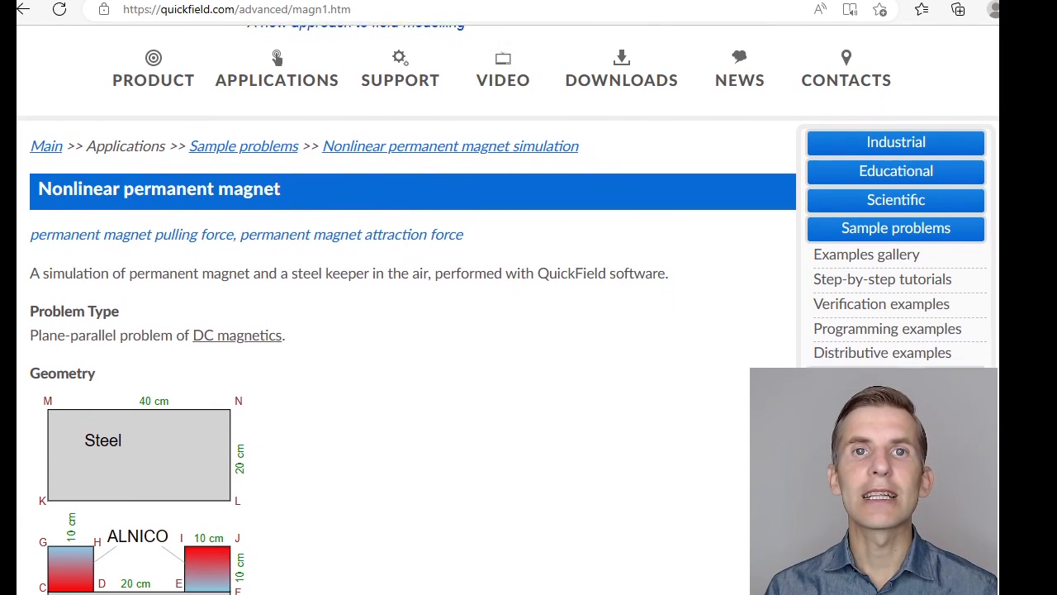
scroll(508, 310, down, 2)
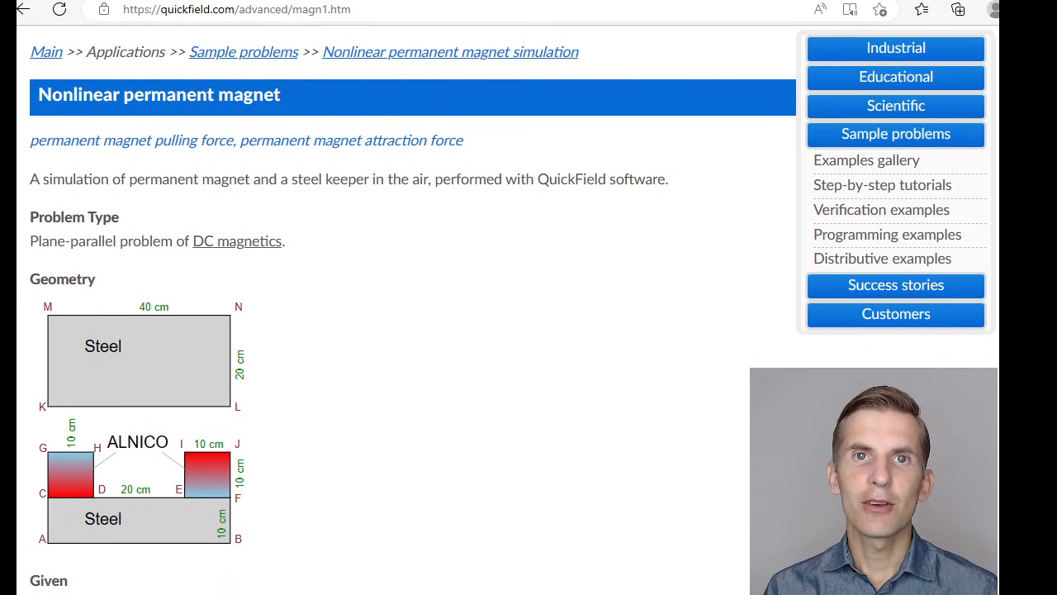
scroll(508, 310, down, 6)
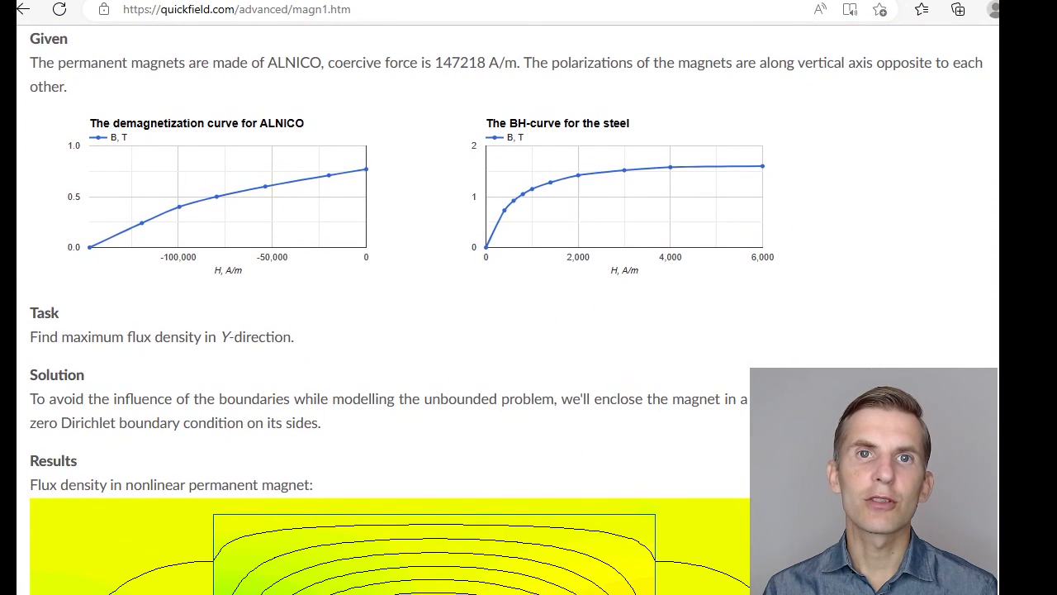
scroll(508, 310, down, 5)
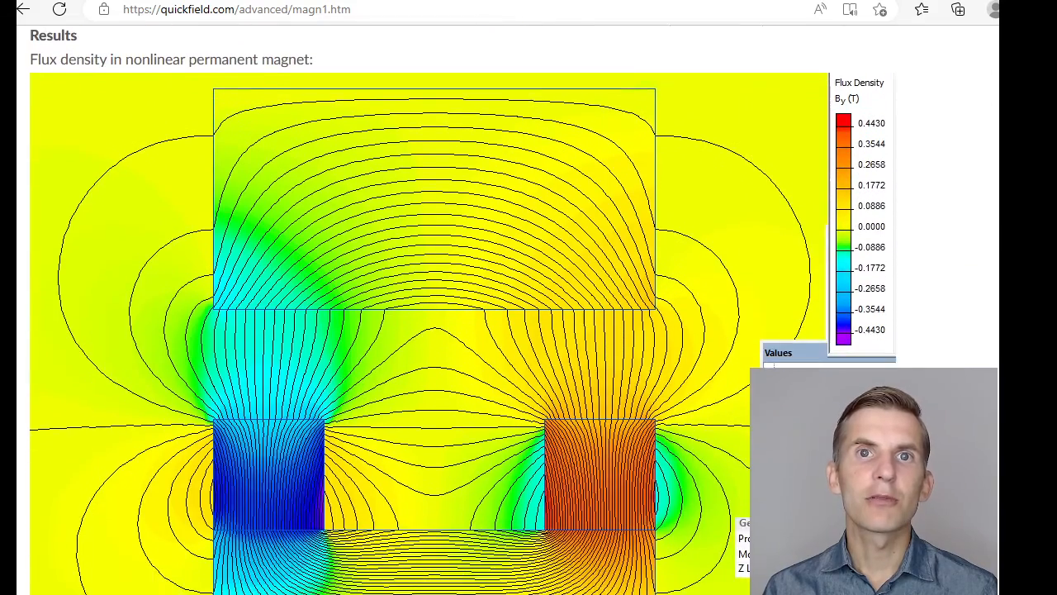
scroll(508, 309, down, 7)
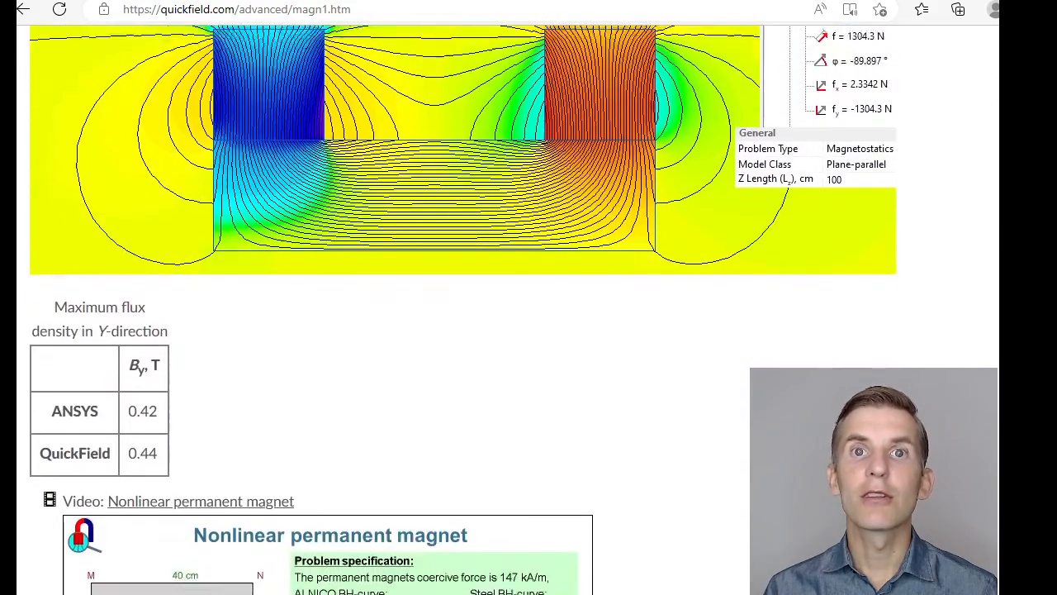
scroll(239, 293, down, 5)
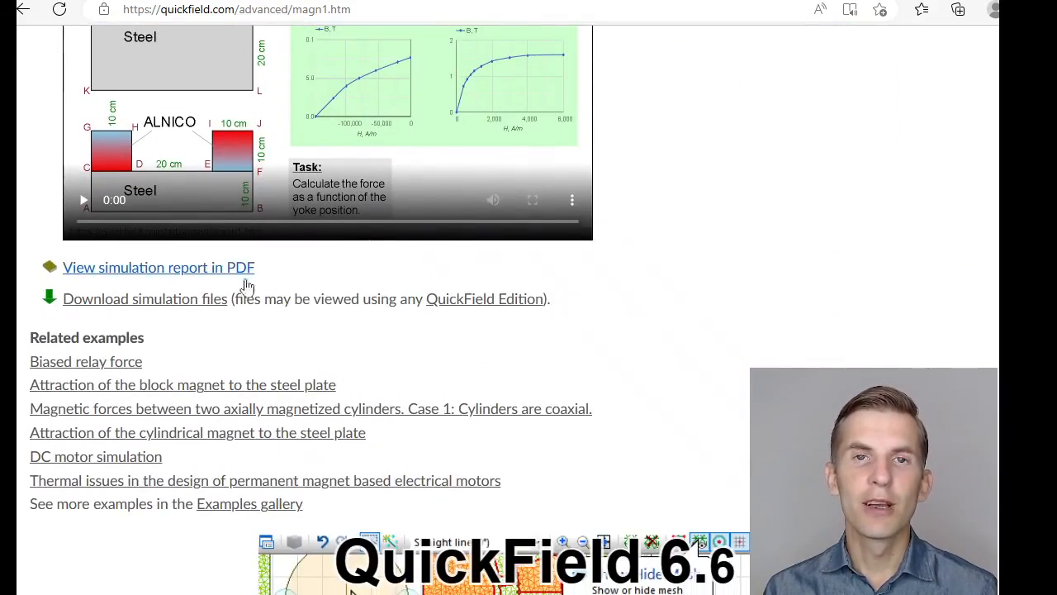
drag(228, 302, 63, 302)
mouse_move(436, 307)
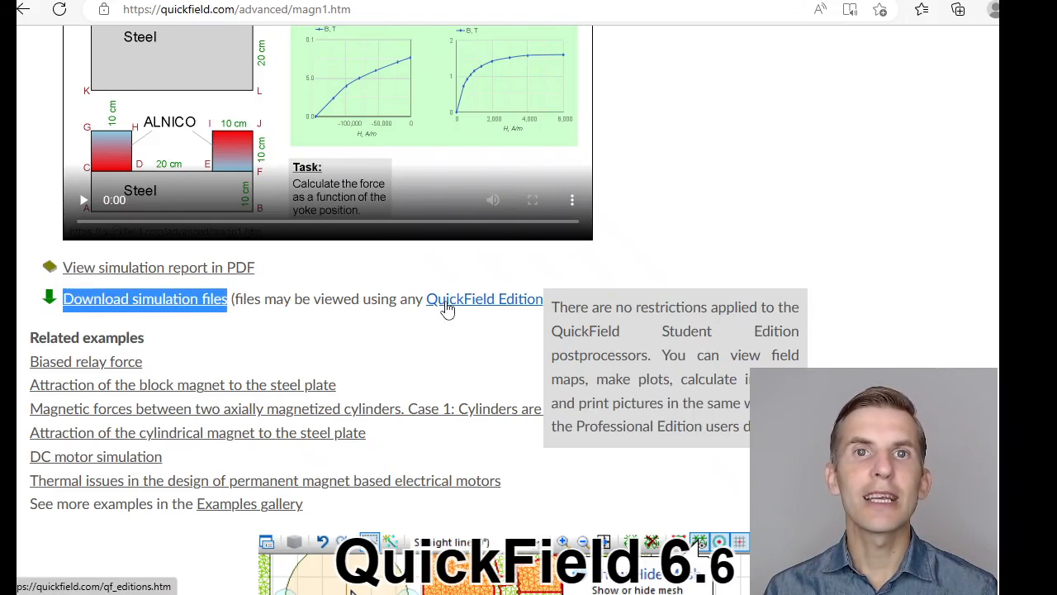